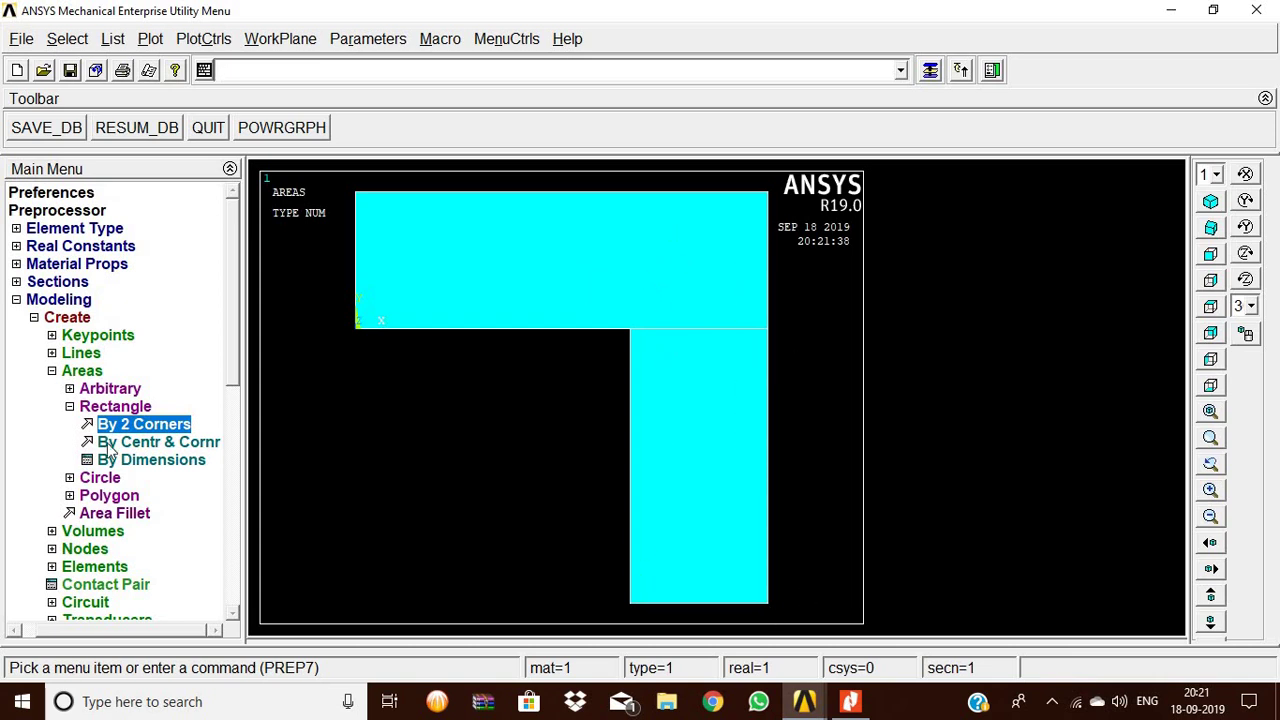
Boolean-add the top and lower rectangles into one L-shaped area with no dividing line
left_click(121, 409)
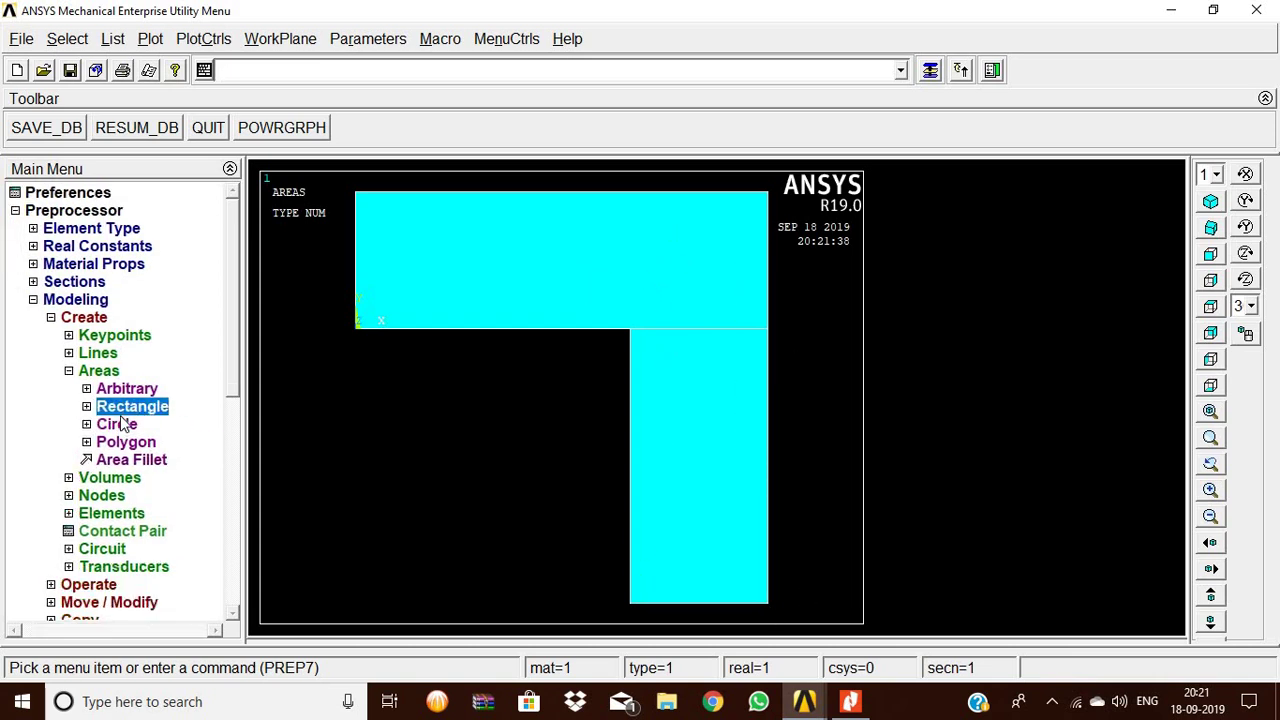
left_click(84, 318)
left_click(89, 335)
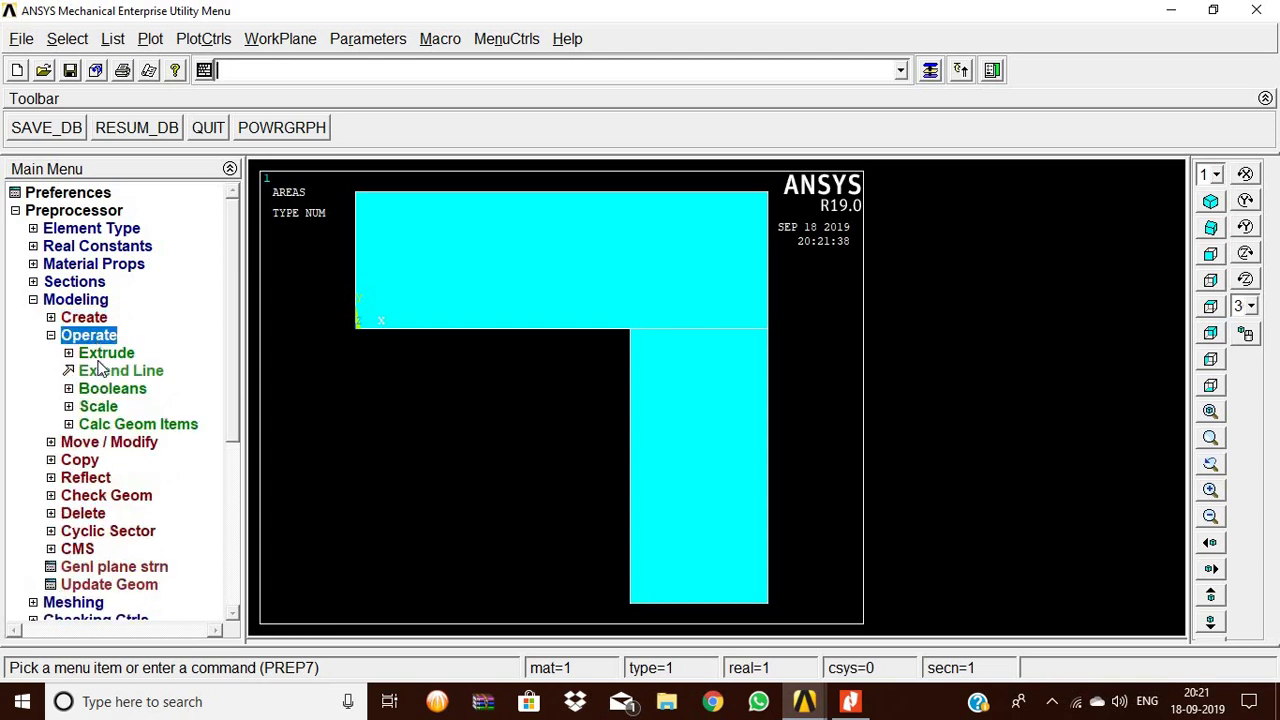
left_click(105, 388)
left_click(110, 425)
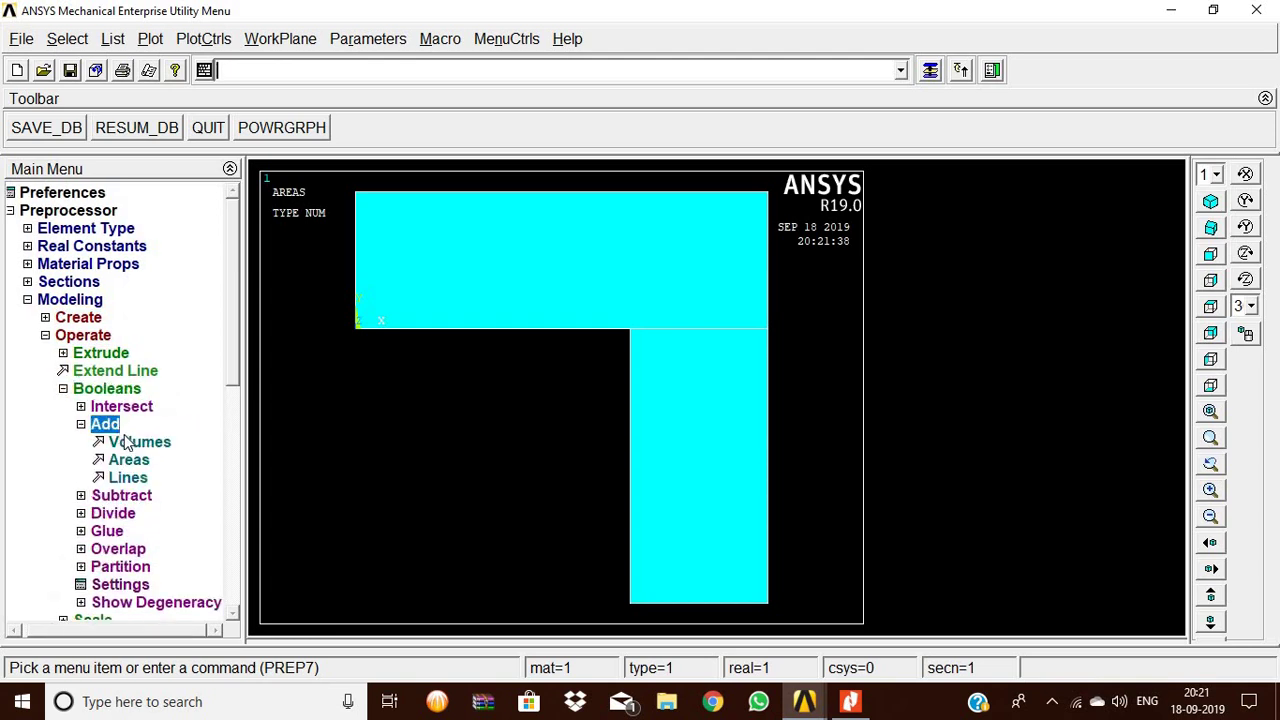
left_click(129, 461)
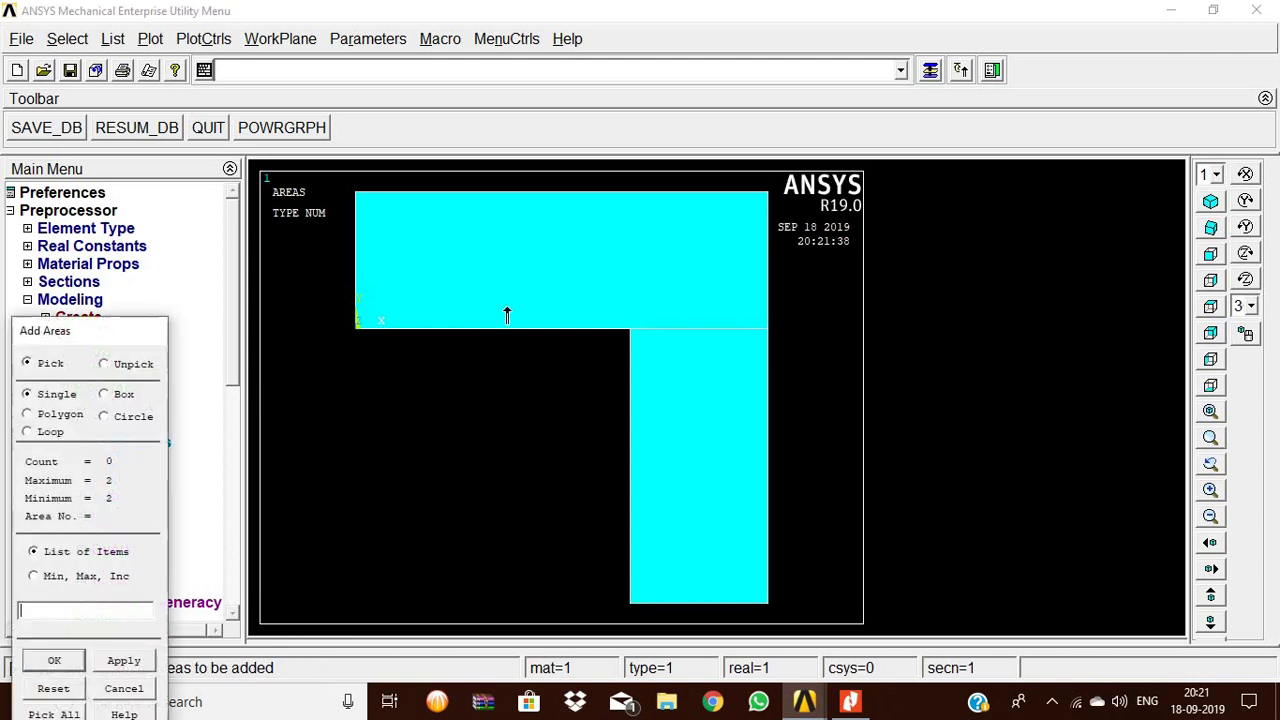
left_click(516, 295)
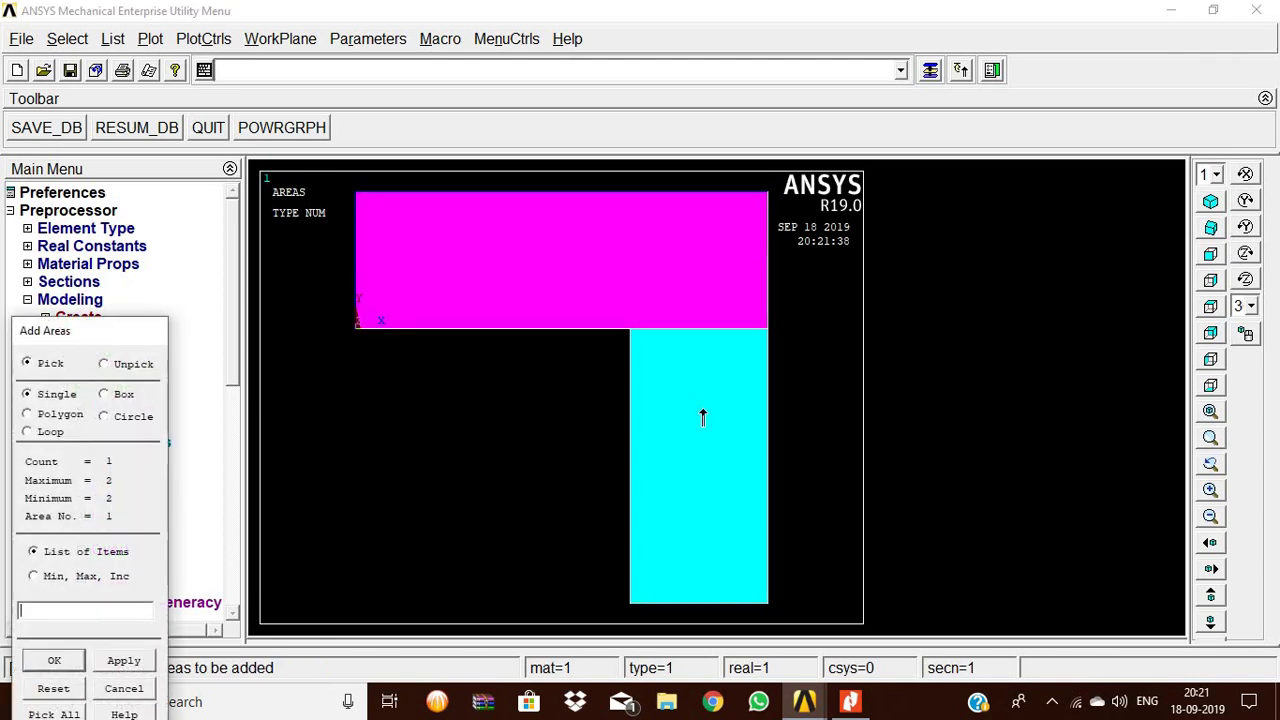
left_click(704, 418)
left_click(44, 660)
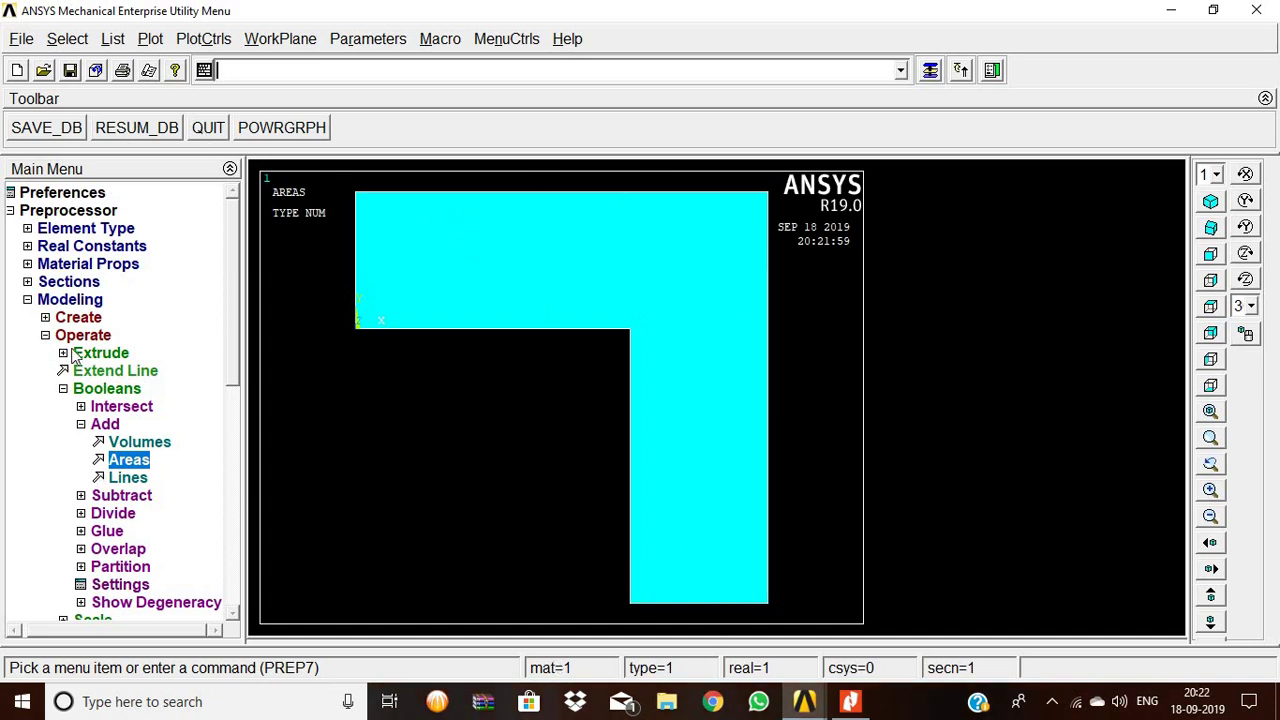
Check the bracket drawing PDF for the end circle's dimensions
left_click(100, 394)
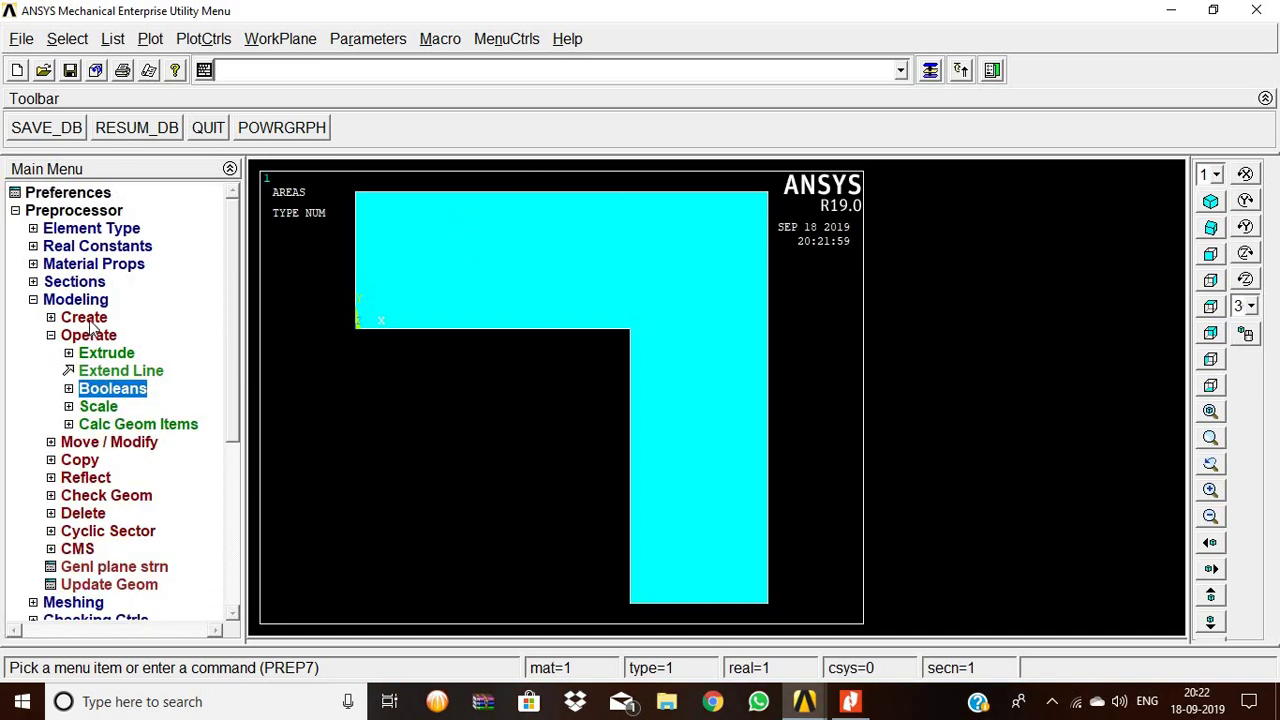
left_click(86, 318)
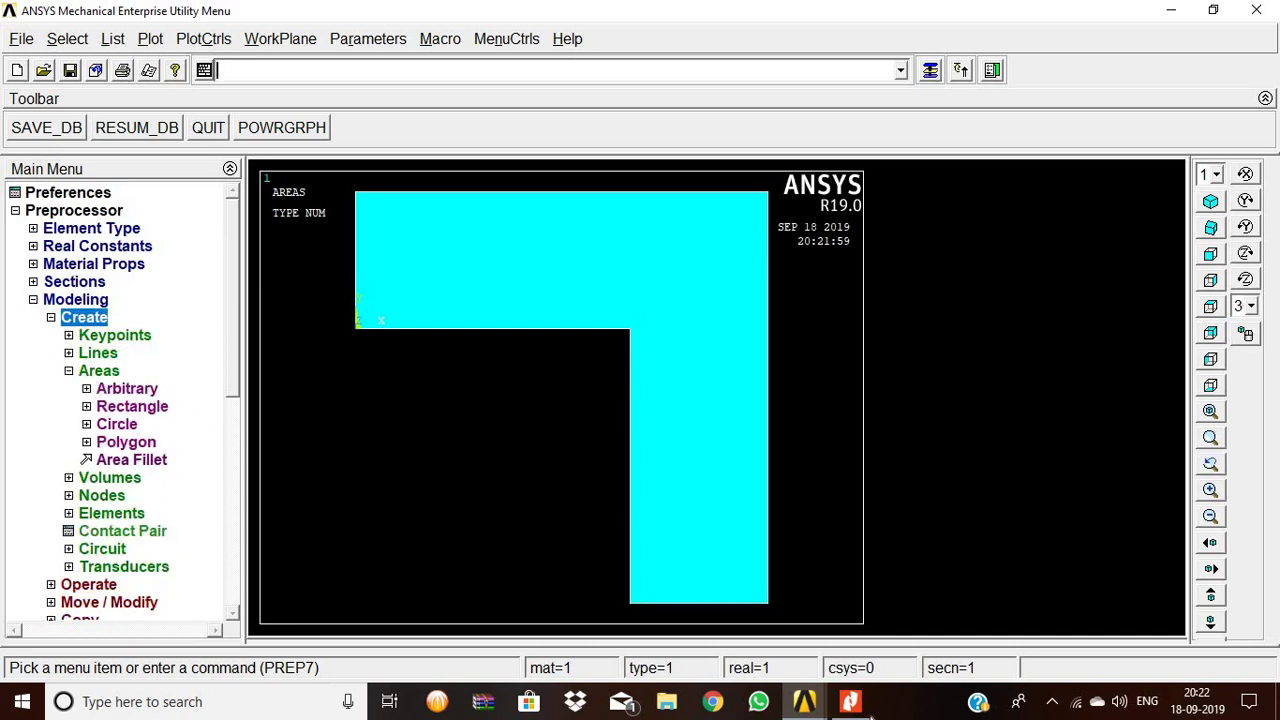
left_click(850, 701)
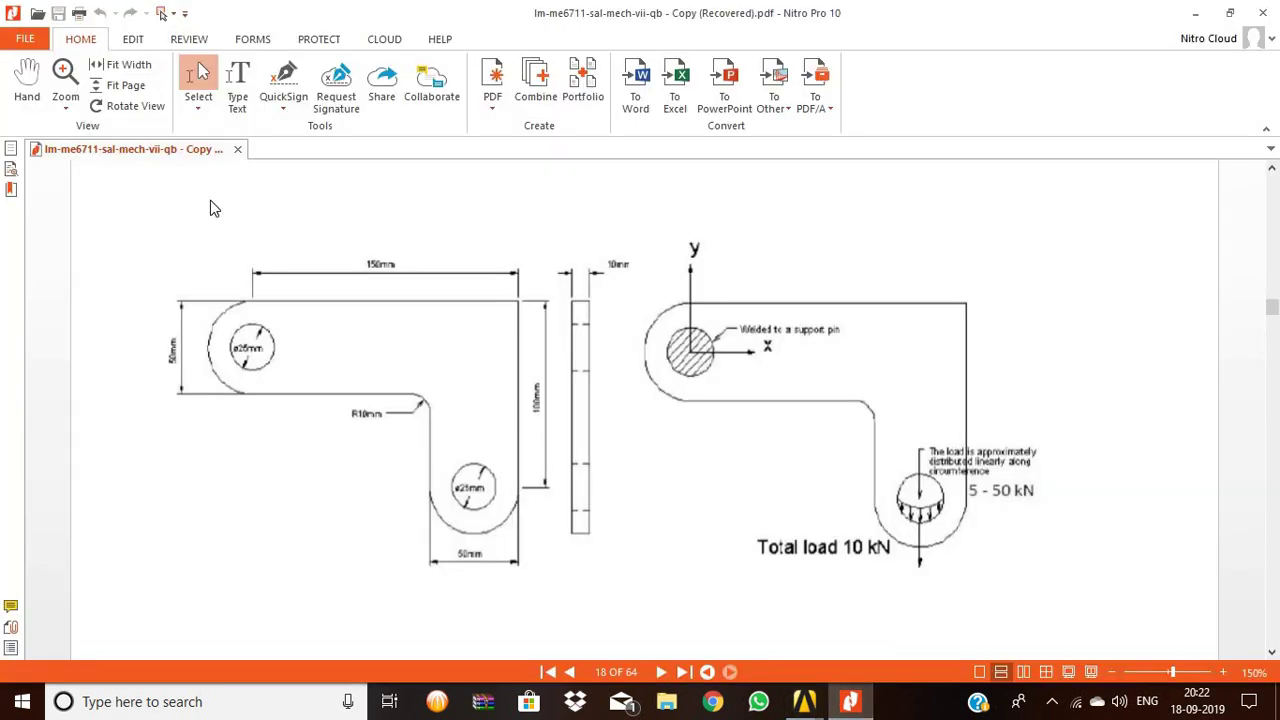
left_click(236, 299)
left_click(132, 338)
left_click(857, 640)
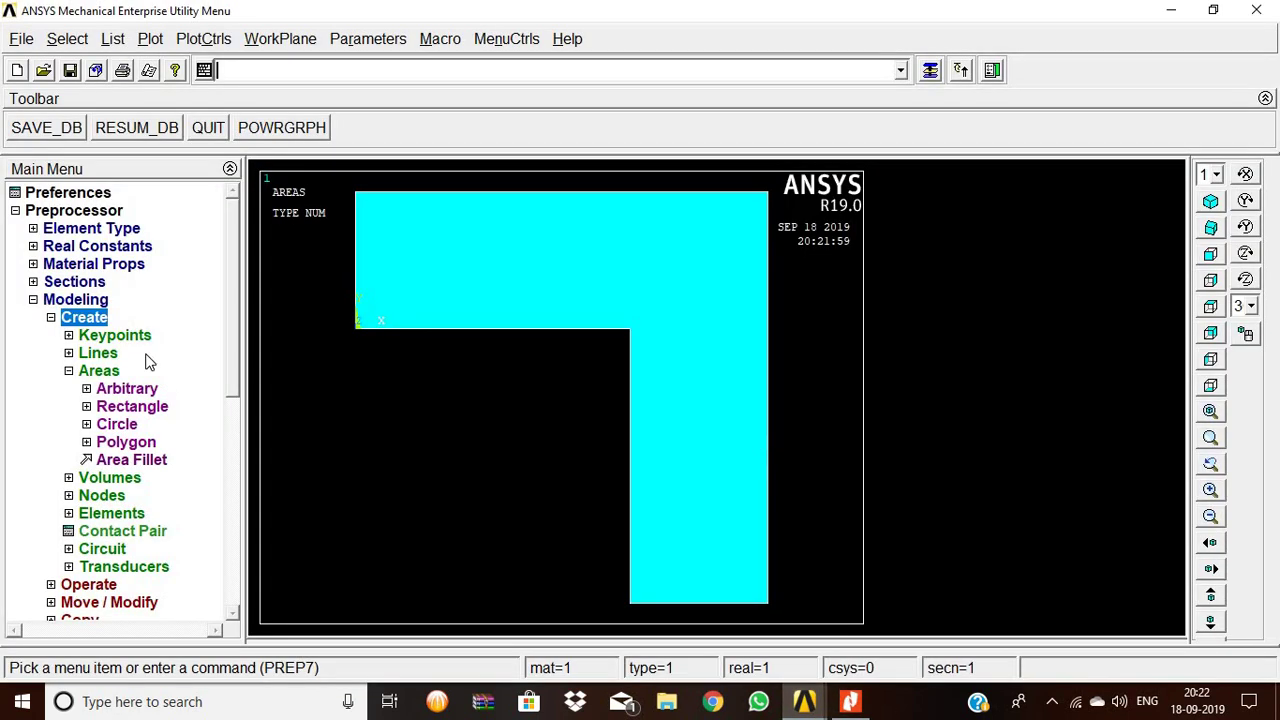
Create a solid circle of radius 50/2 centred at WP (0, 50/2) at the arm's left end
left_click(113, 426)
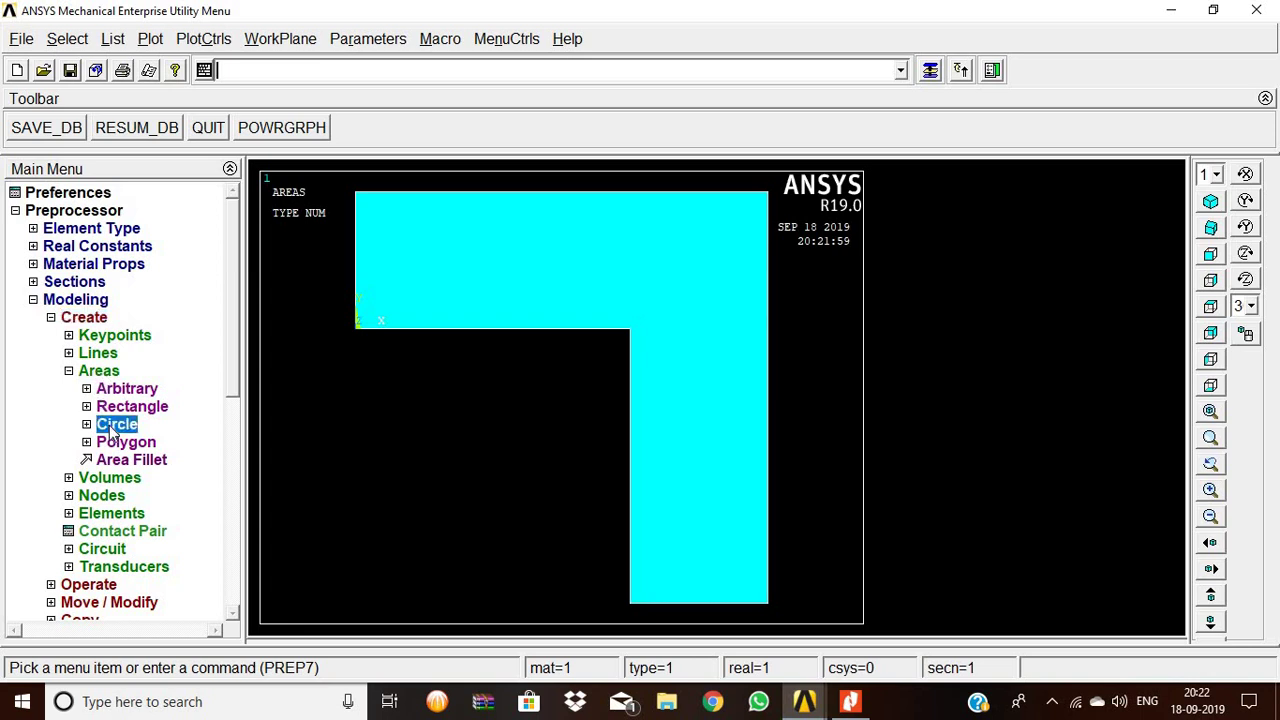
left_click(127, 446)
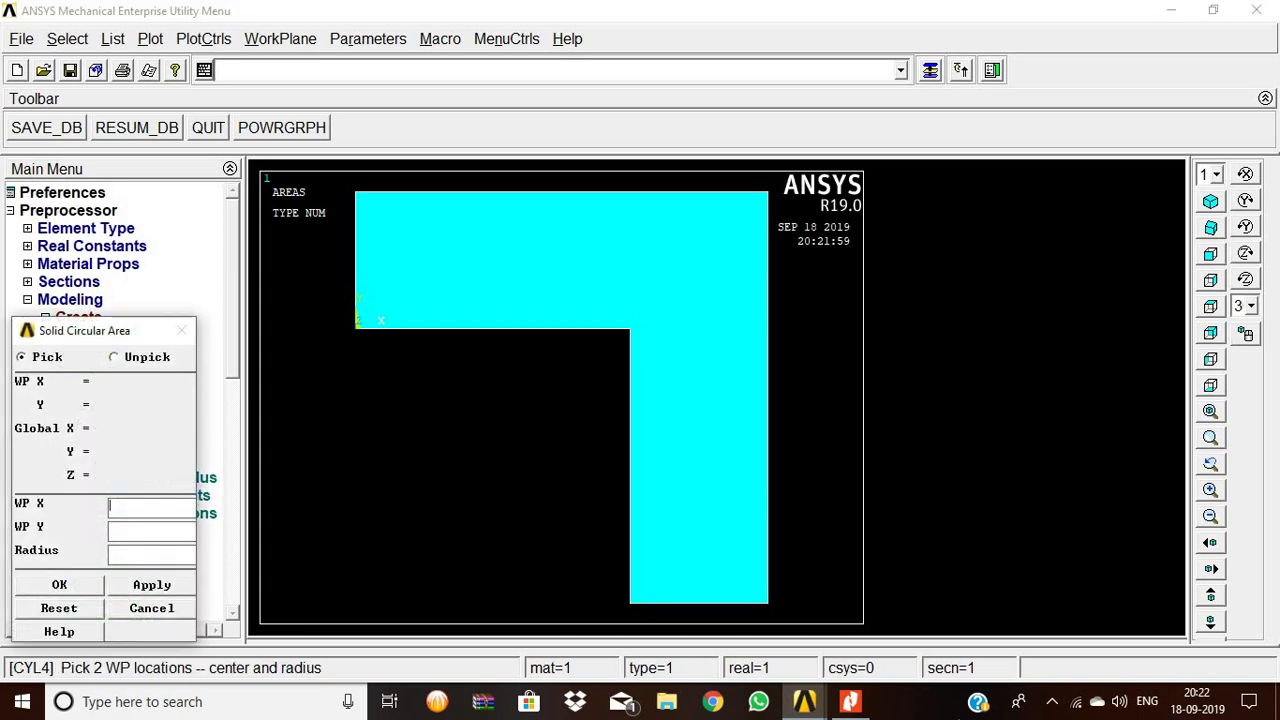
left_click(850, 701)
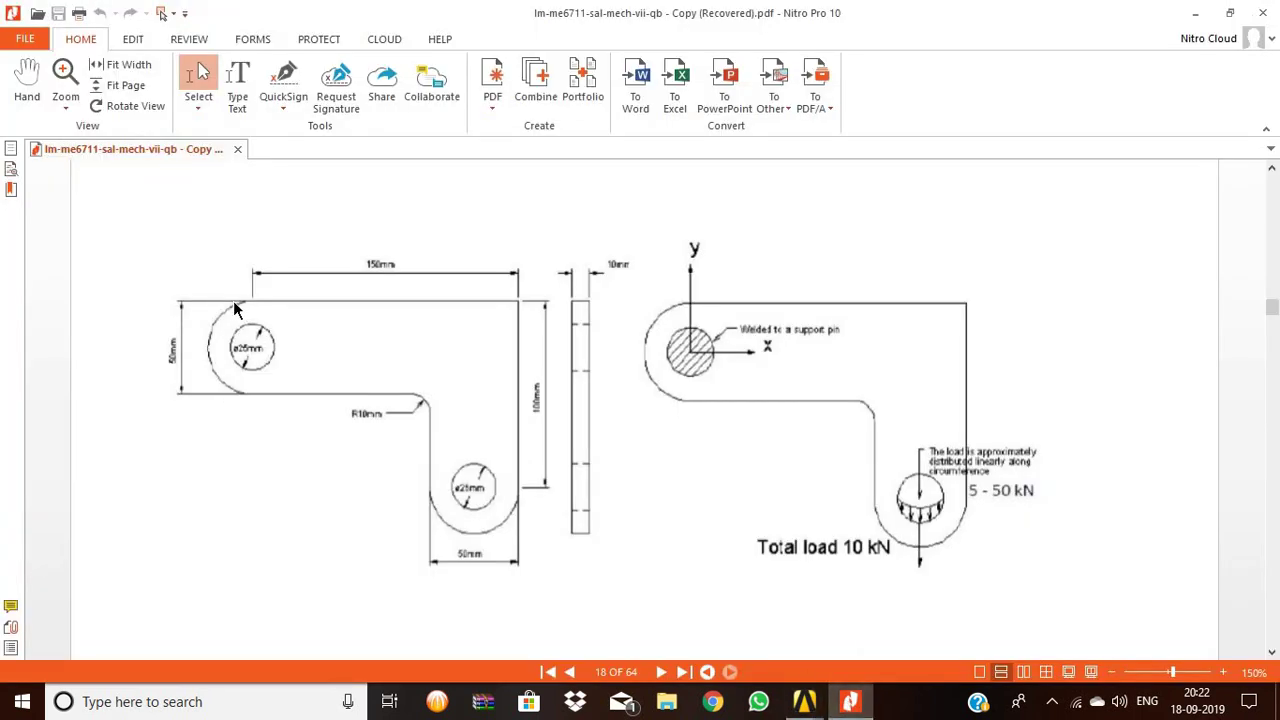
left_click(850, 701)
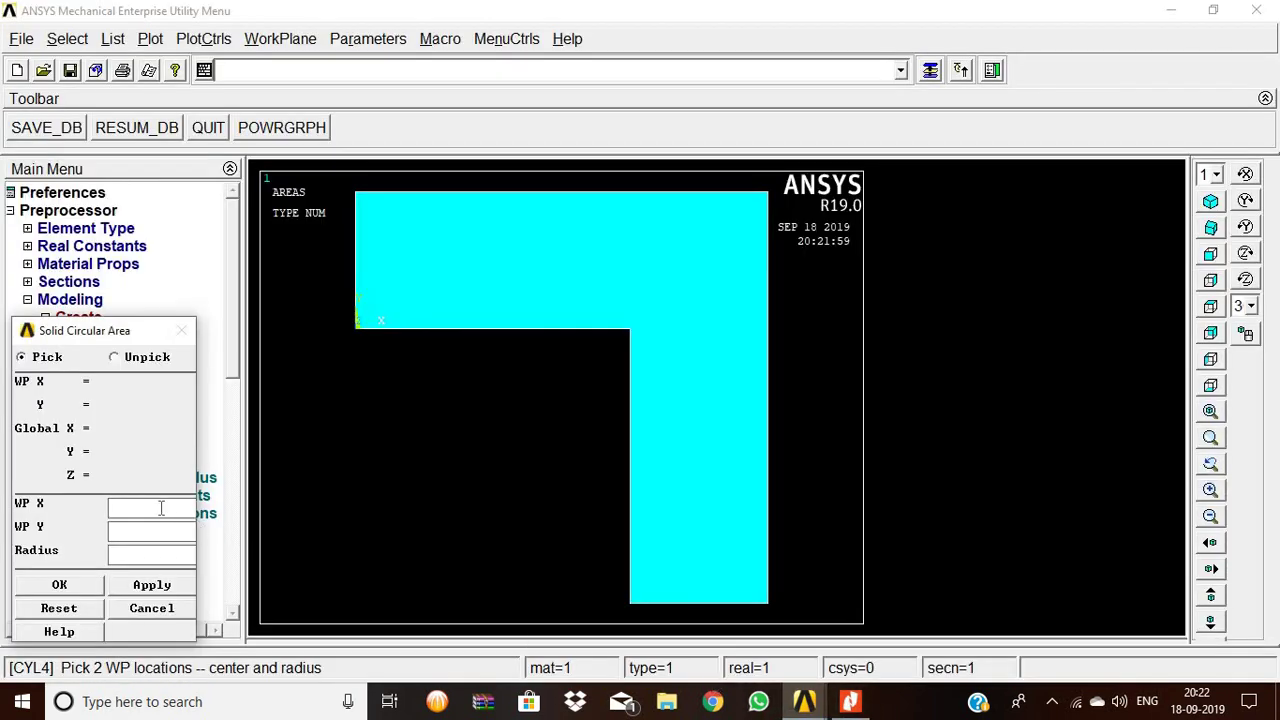
left_click(850, 701)
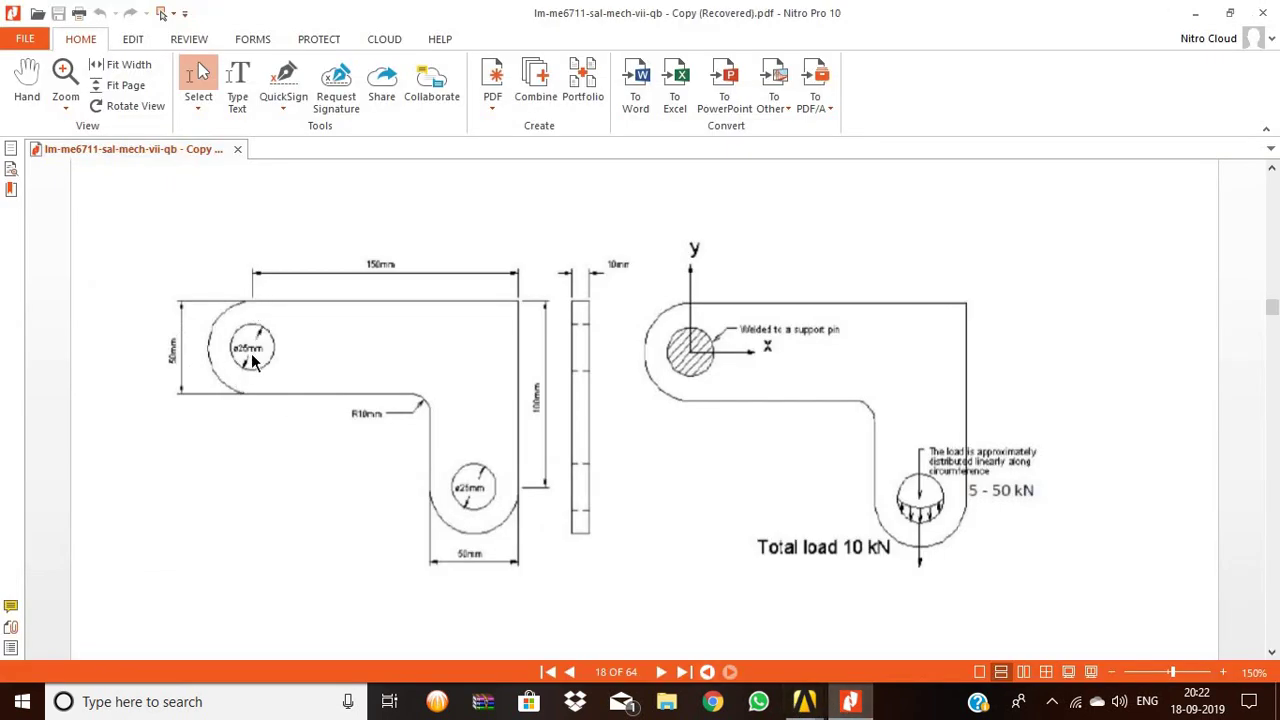
left_click(858, 701)
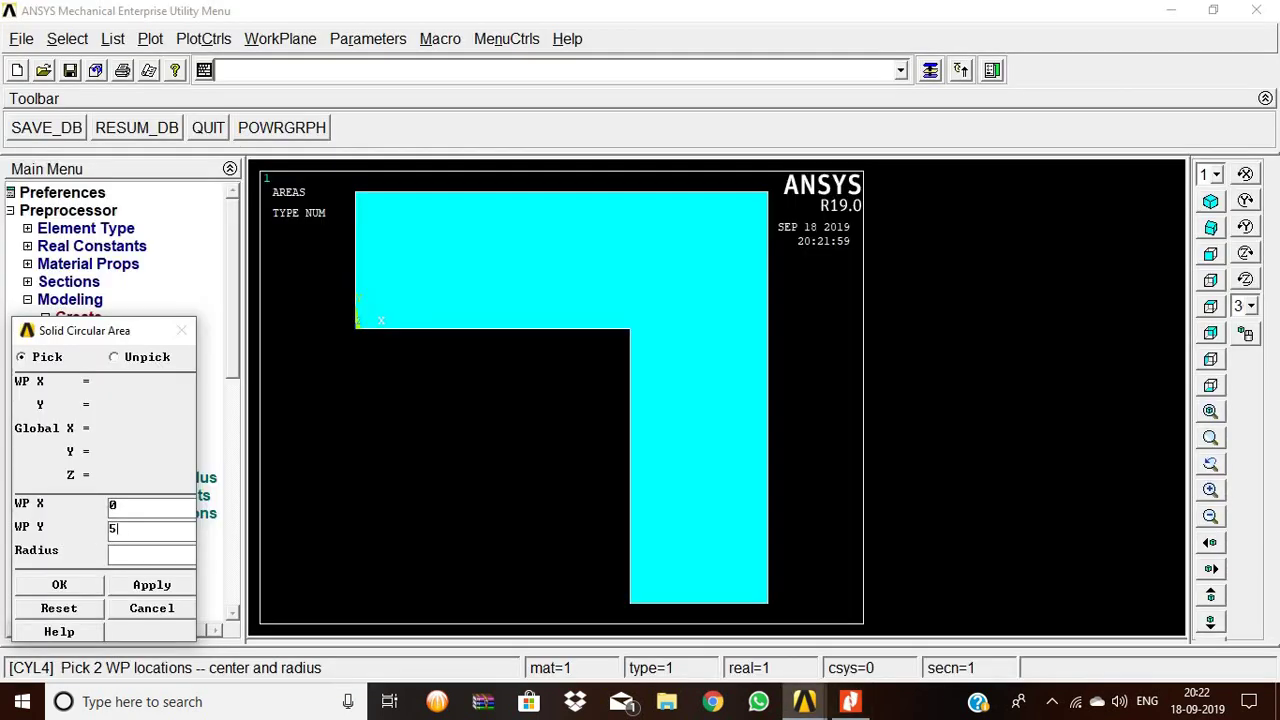
type("50/2")
left_click(850, 702)
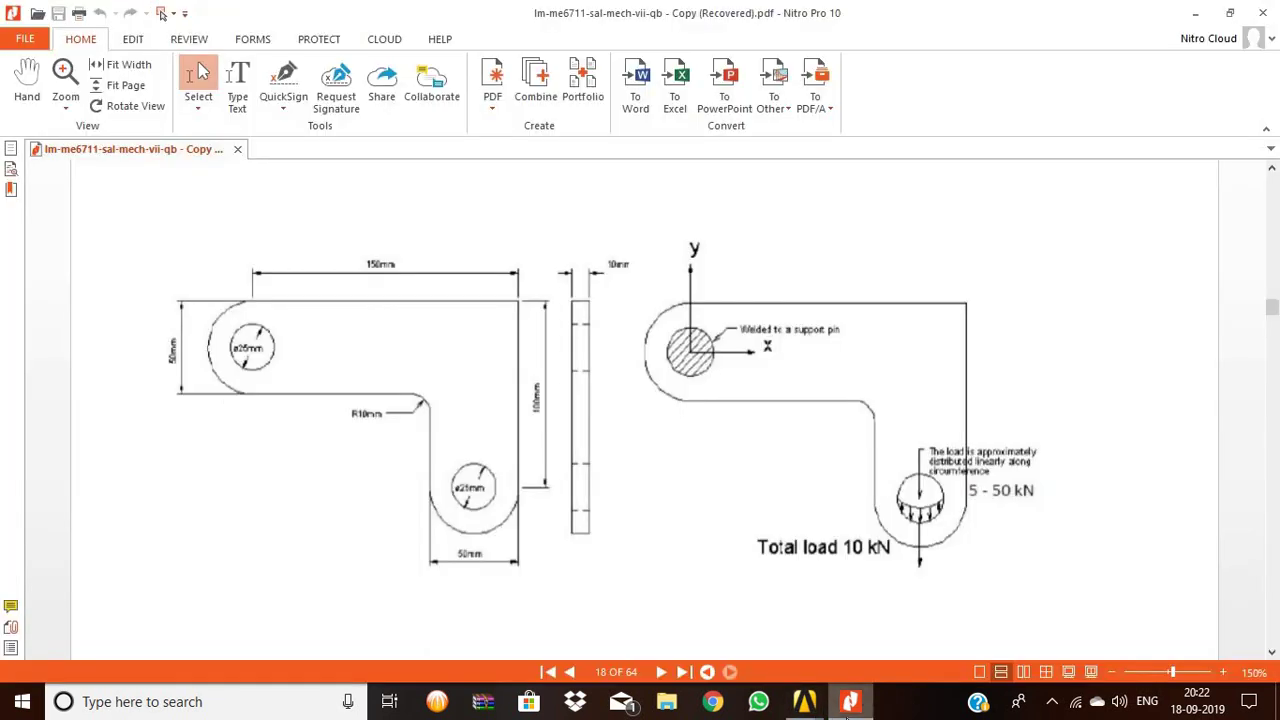
left_click(849, 706)
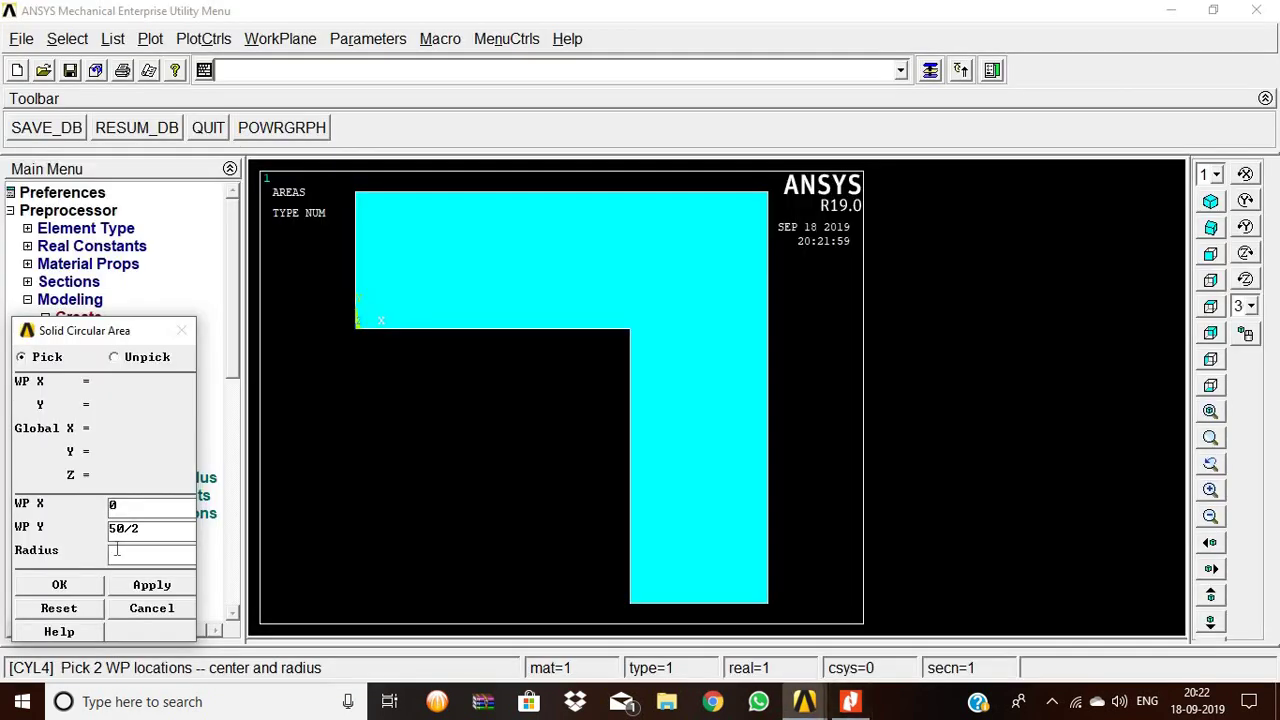
type("50/2")
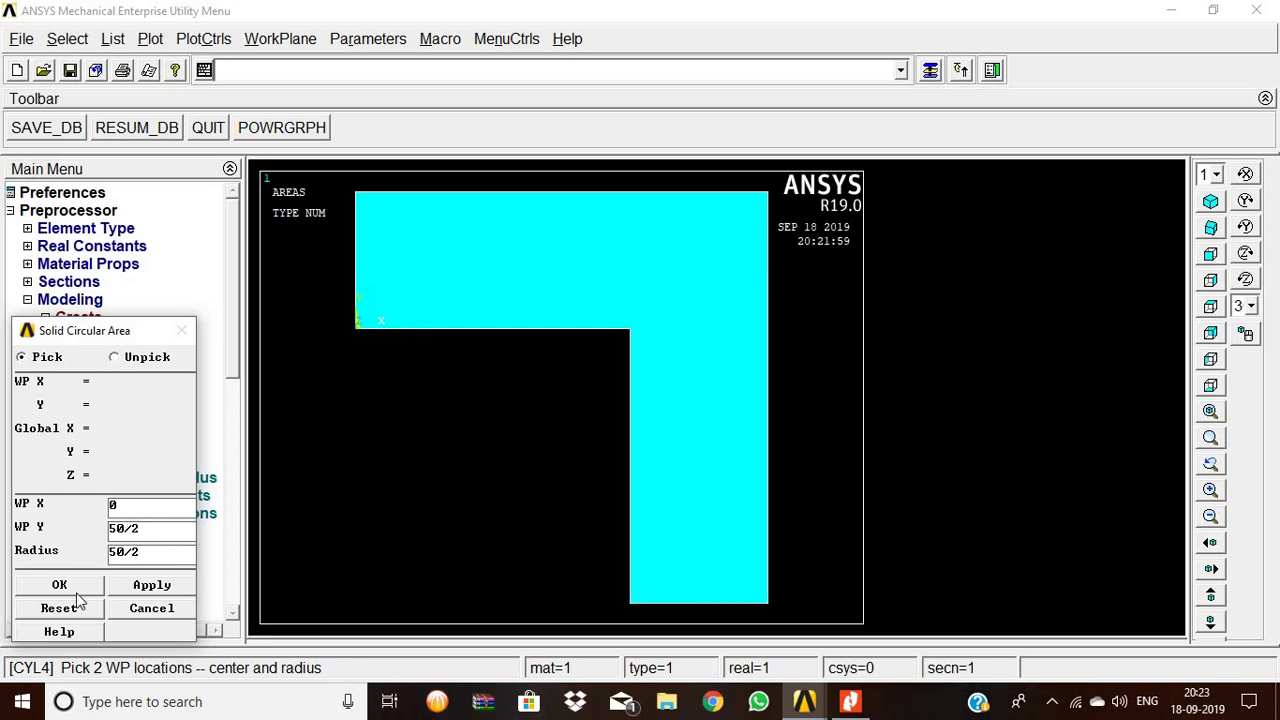
left_click(148, 588)
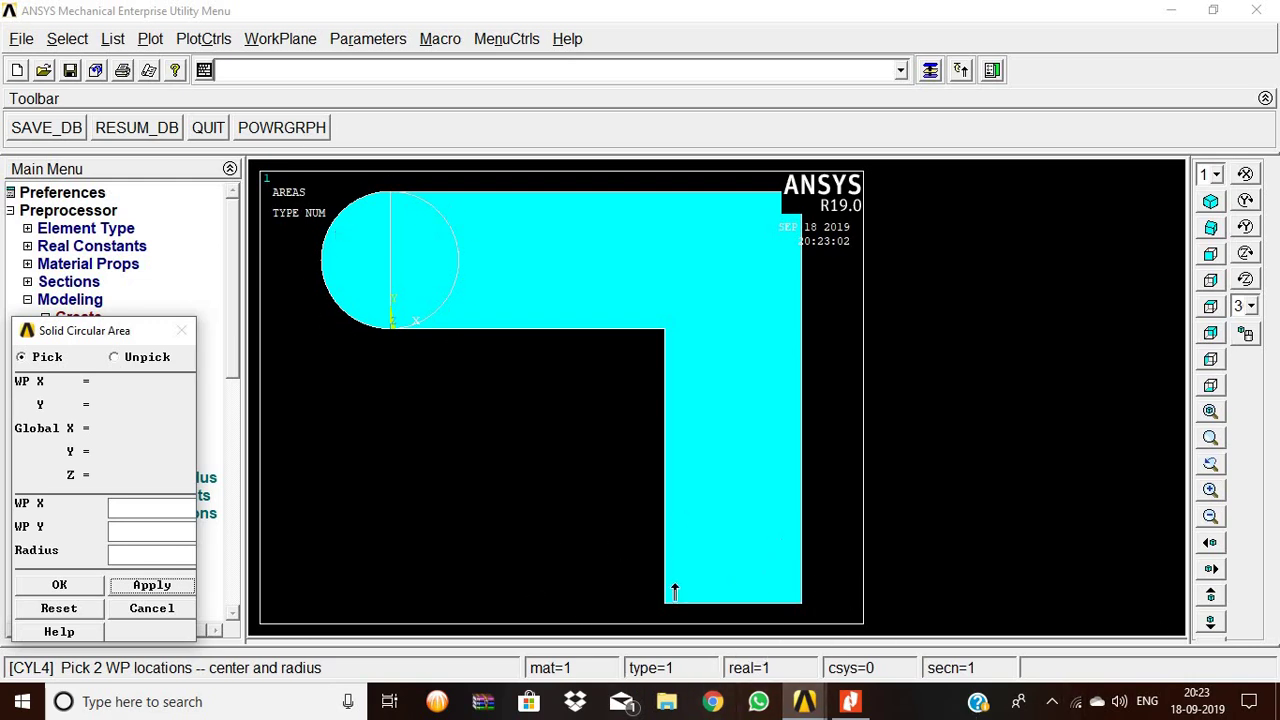
Add a solid circle of radius 50/2 centred at (100+25, -100) at the vertical arm's bottom
left_click(851, 702)
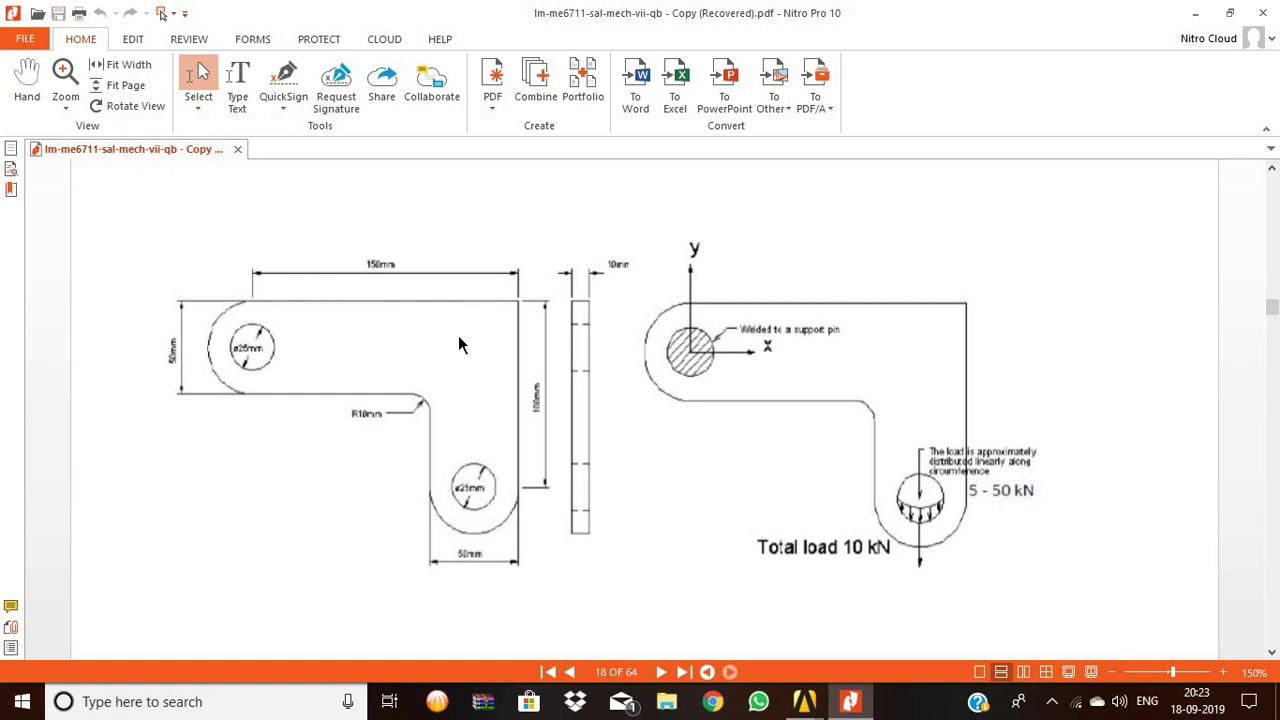
left_click(850, 701)
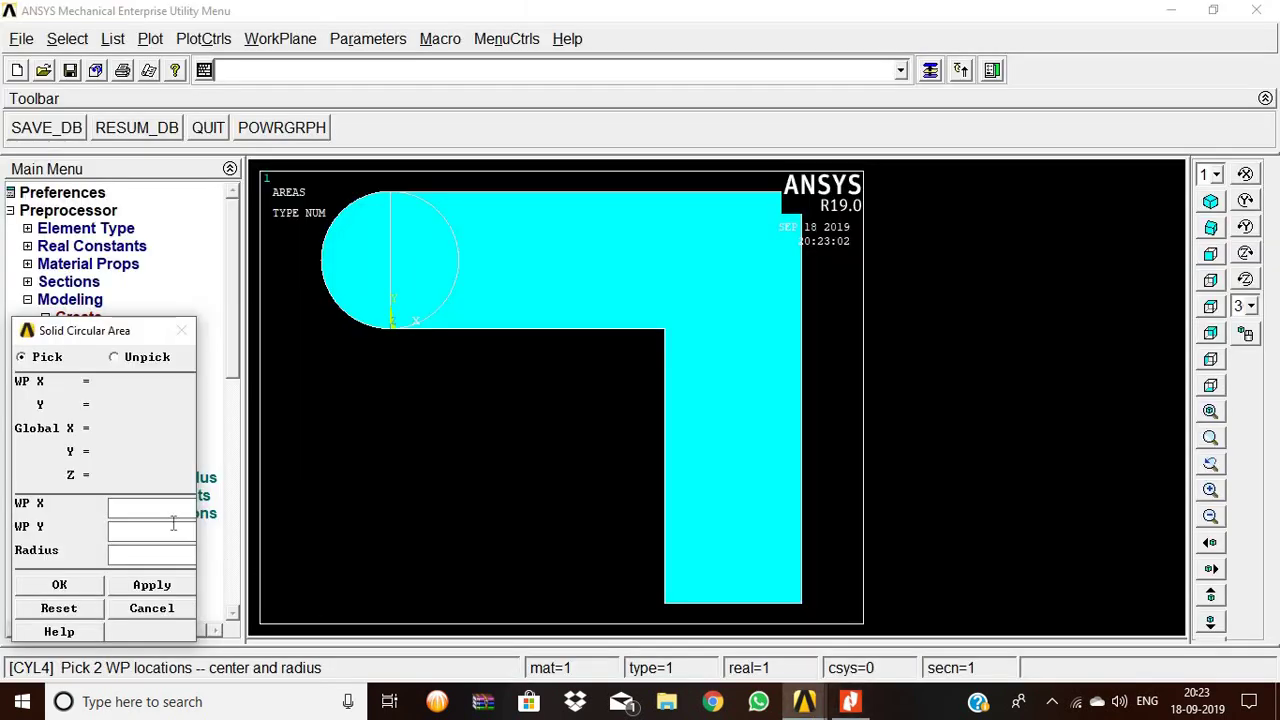
left_click(165, 510)
type("100+25")
left_click(851, 701)
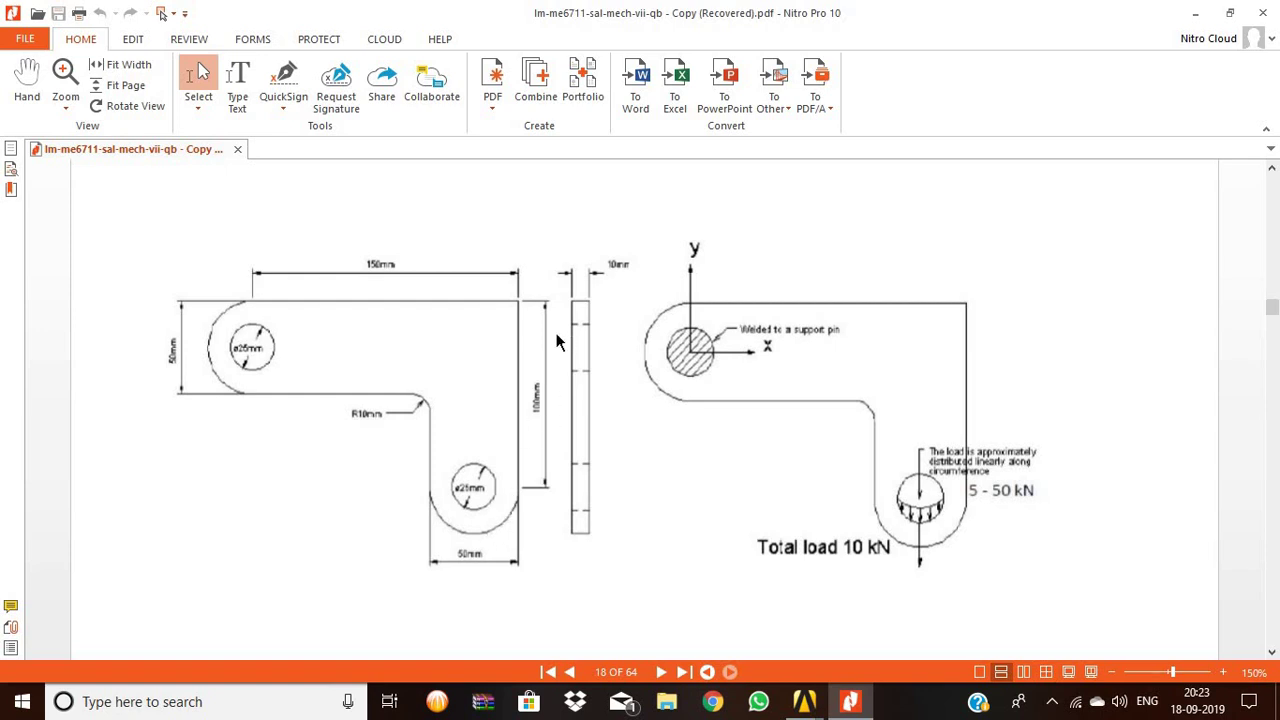
left_click(843, 705)
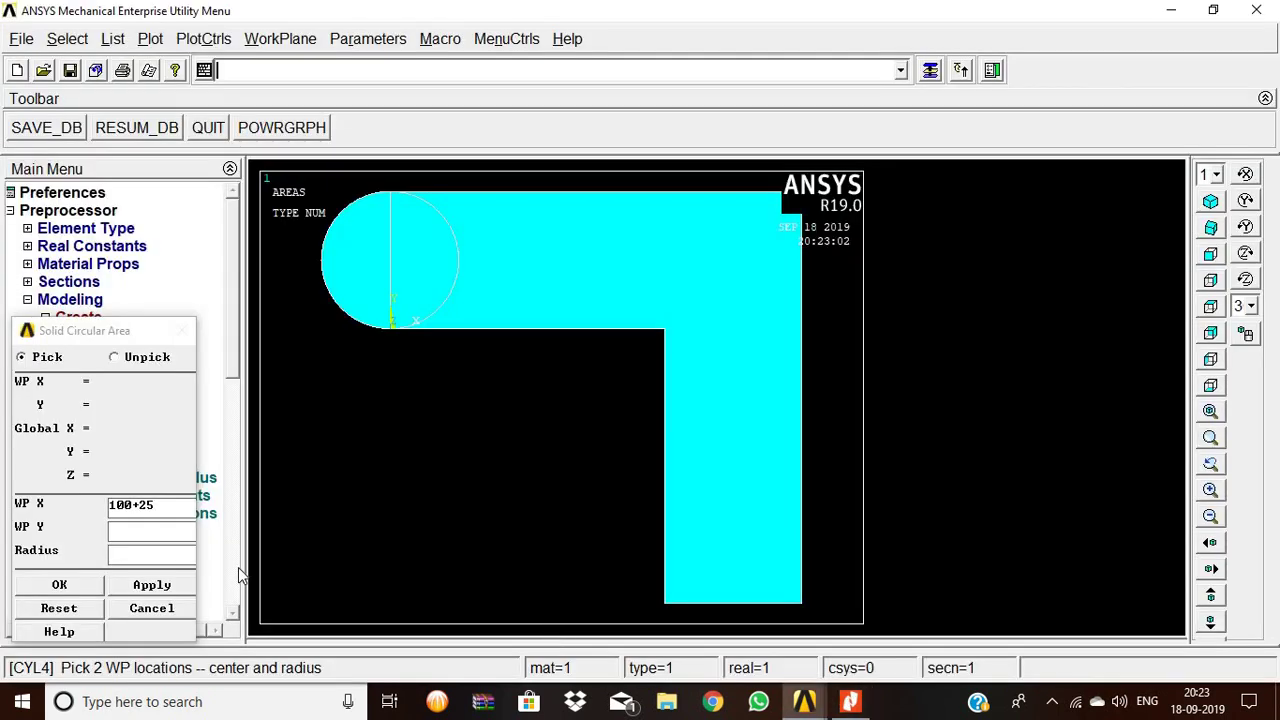
left_click(161, 522)
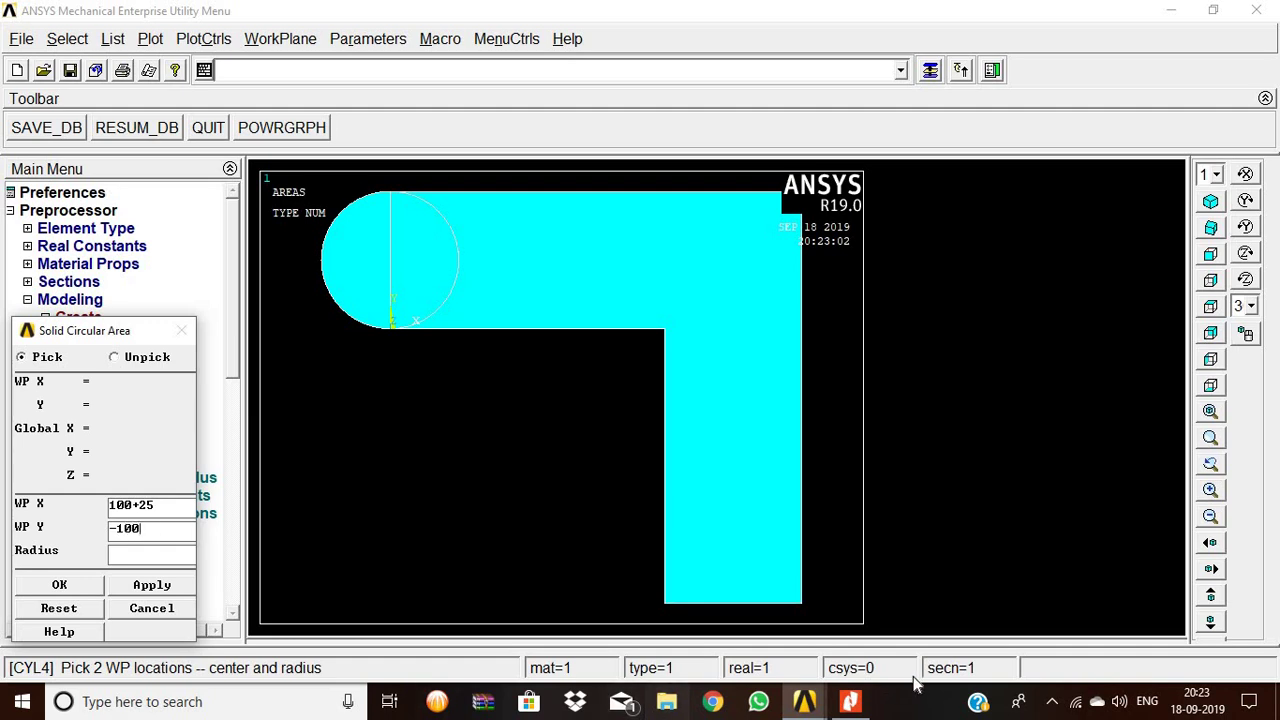
left_click(850, 701)
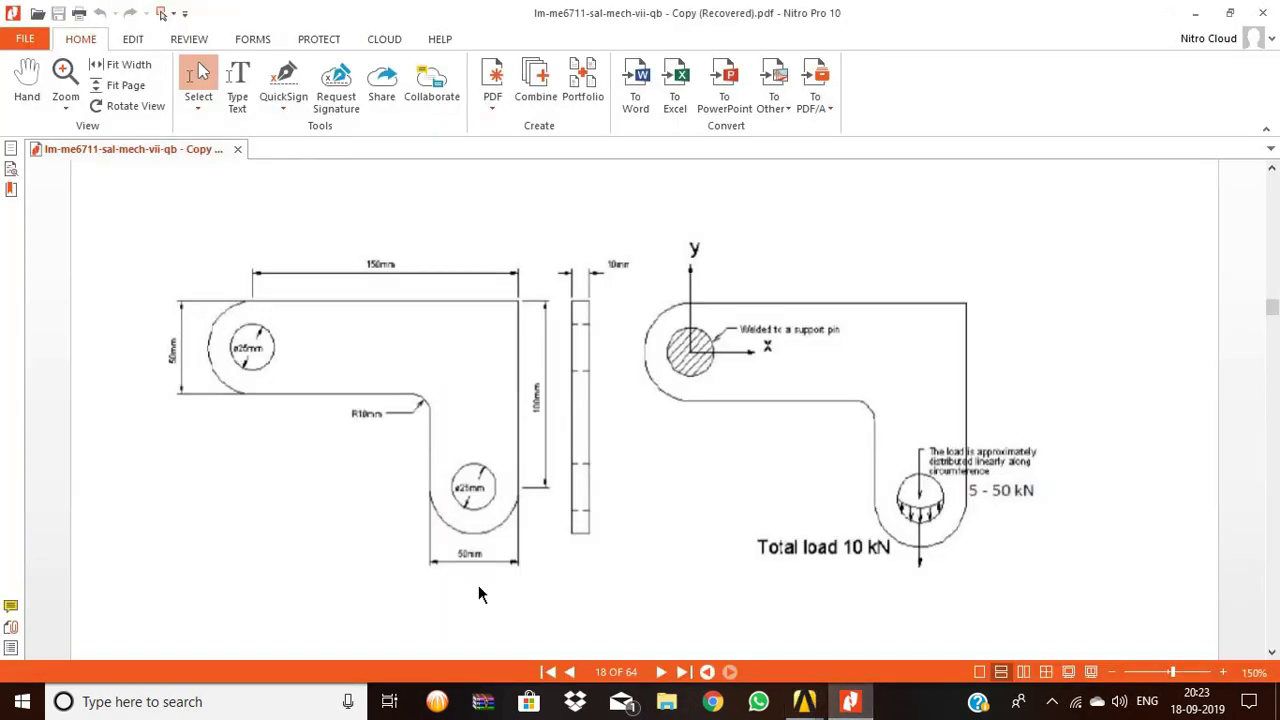
left_click(850, 701)
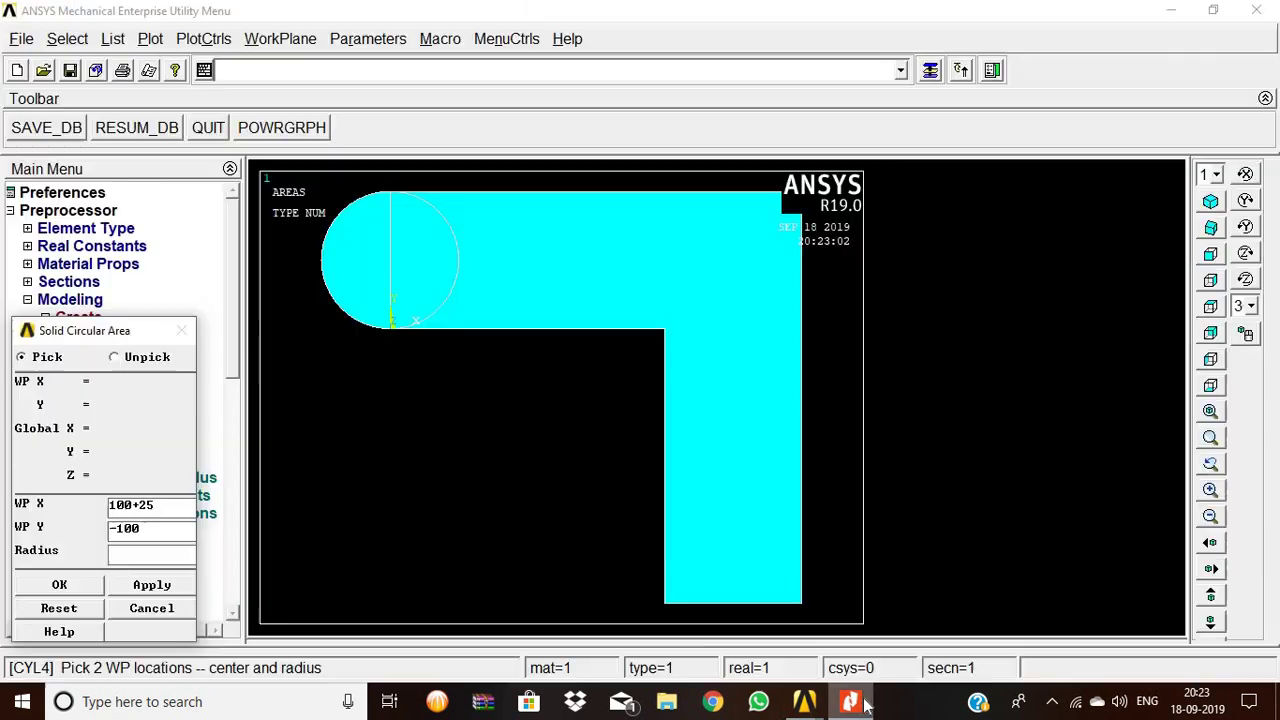
left_click(155, 549)
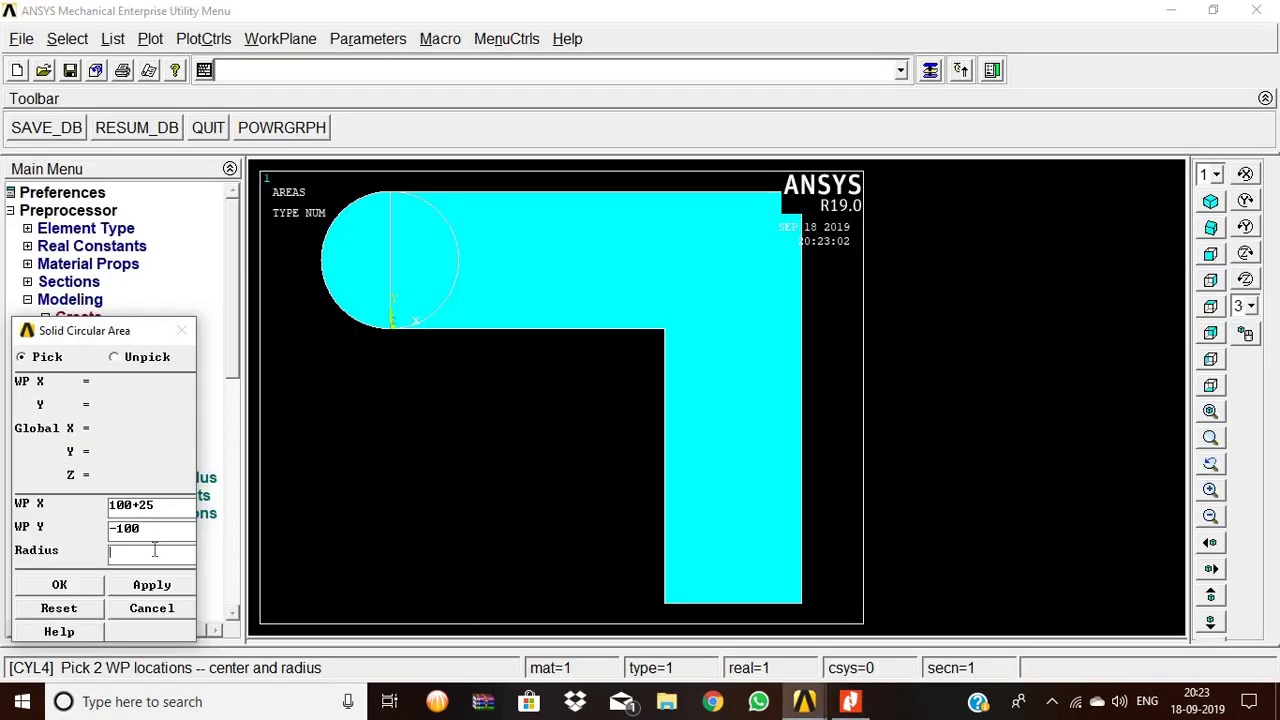
type("50/2")
left_click(94, 580)
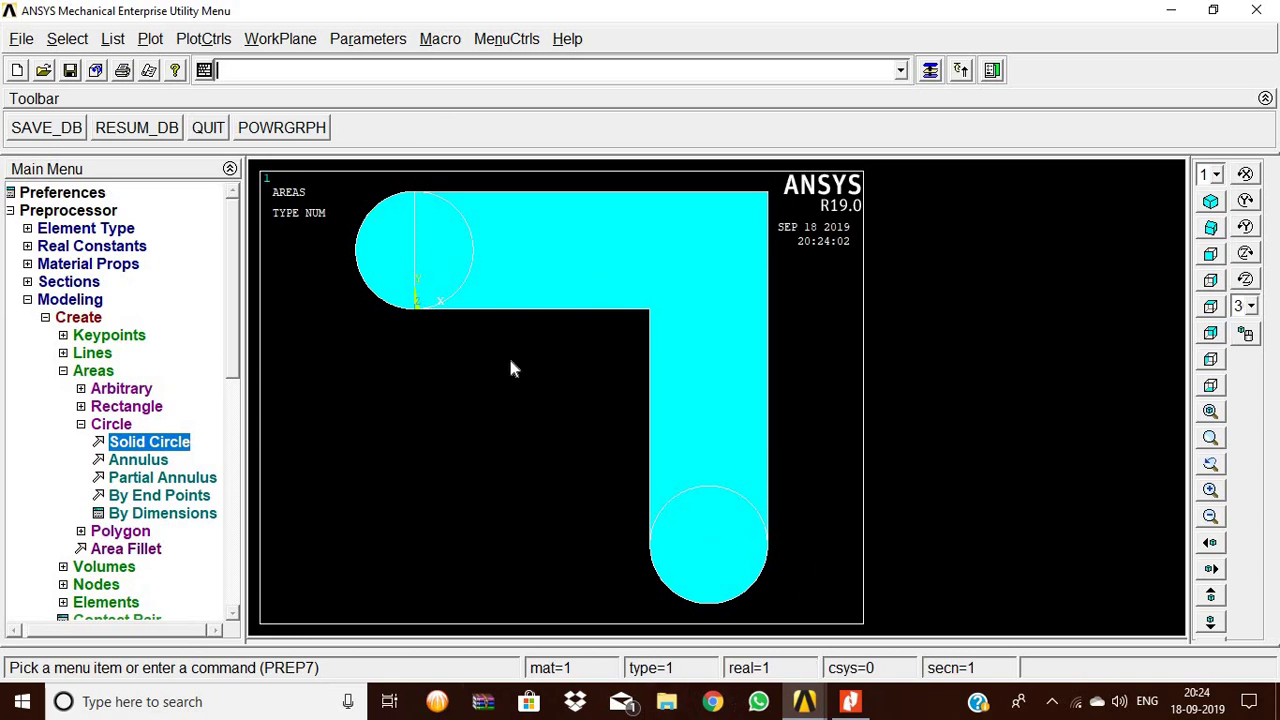
Boolean-add the left circle, L-shaped area and bottom circle into one rounded-end area
left_click(150, 444)
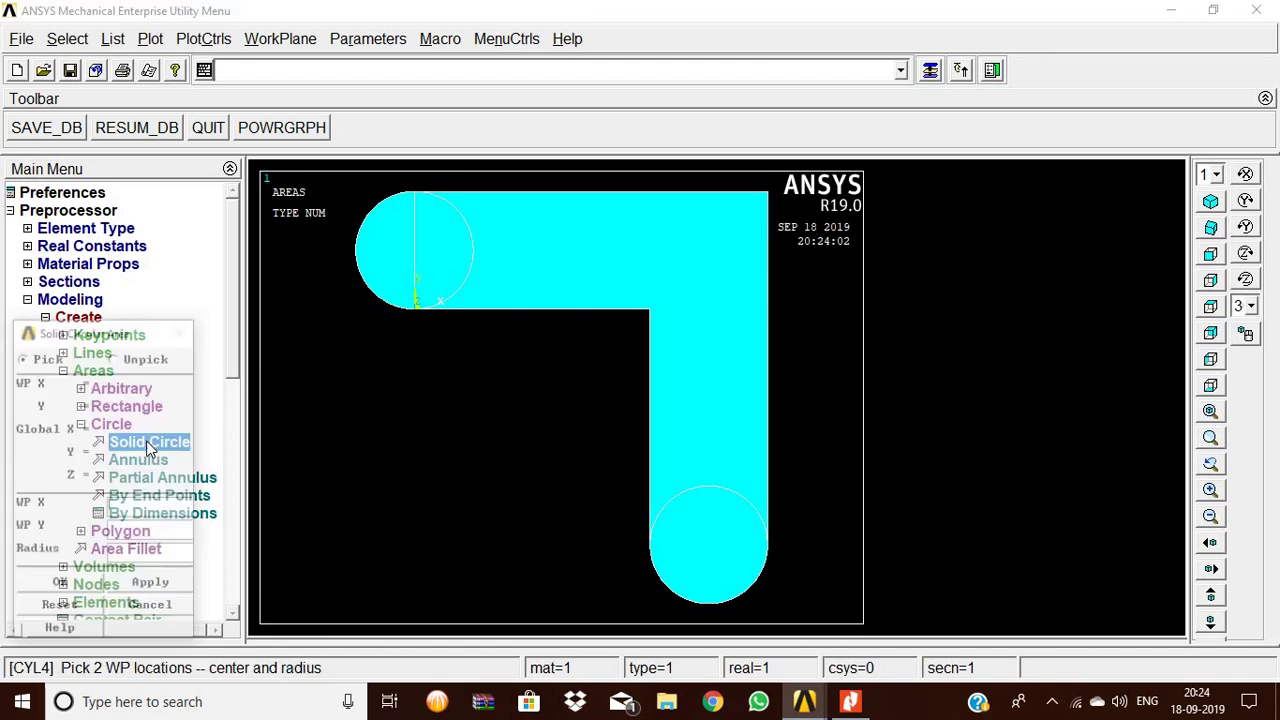
left_click(152, 609)
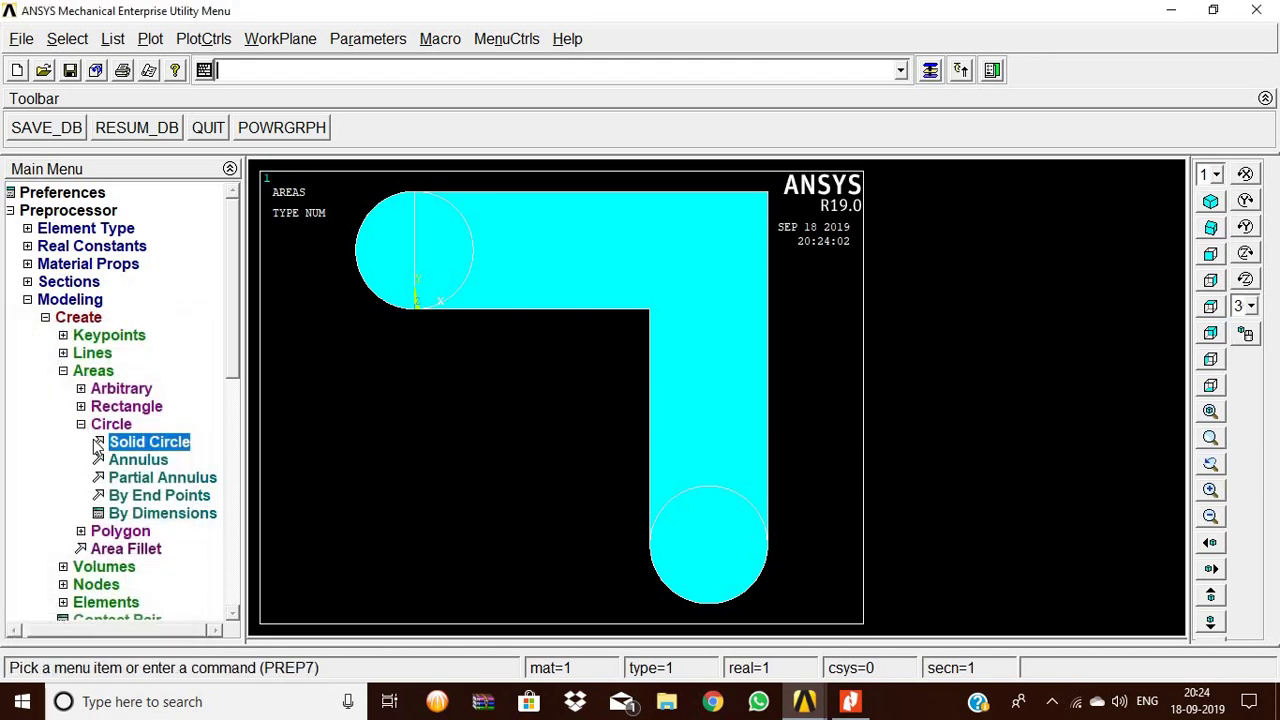
left_click(106, 372)
left_click(72, 496)
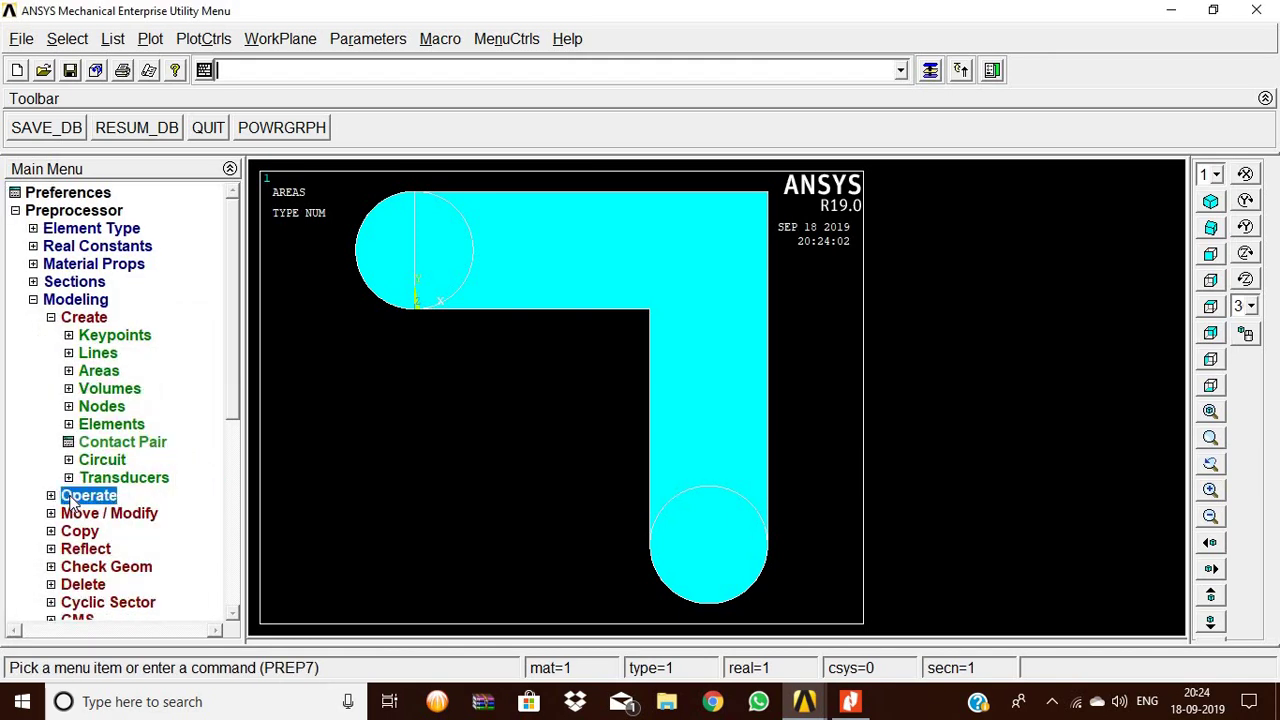
left_click(110, 394)
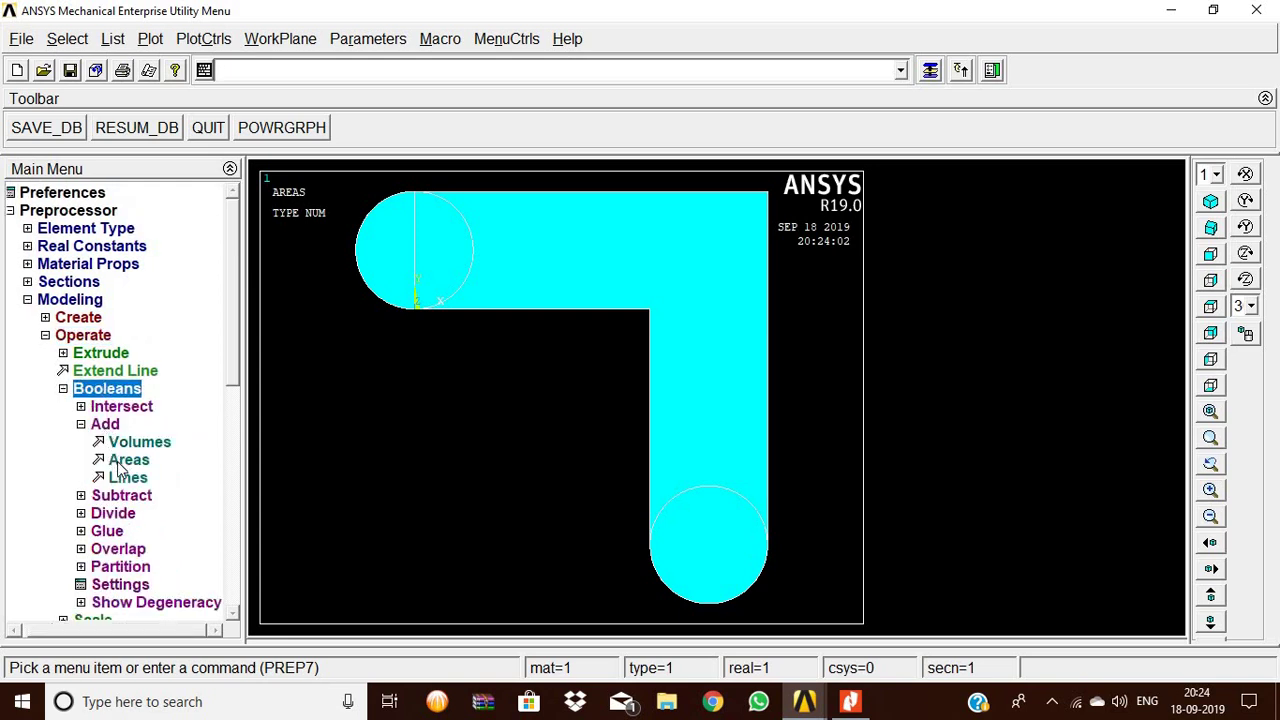
left_click(105, 460)
left_click(383, 268)
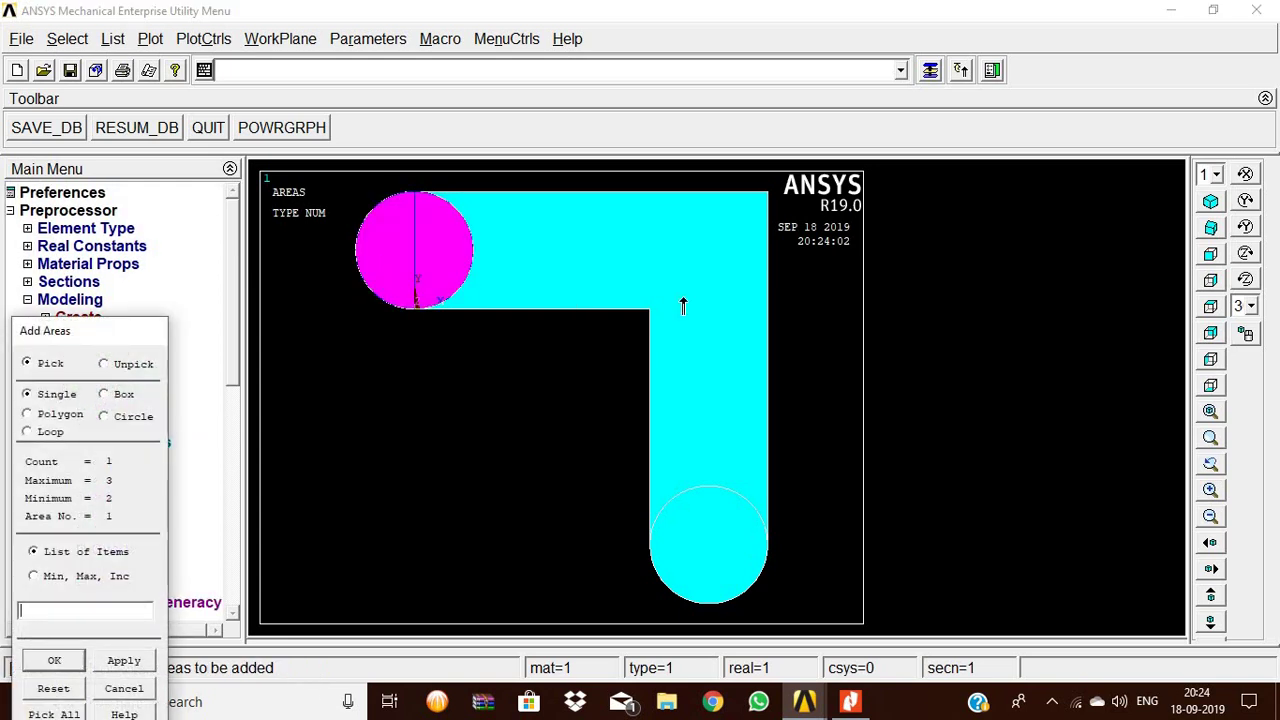
left_click(681, 374)
left_click(680, 586)
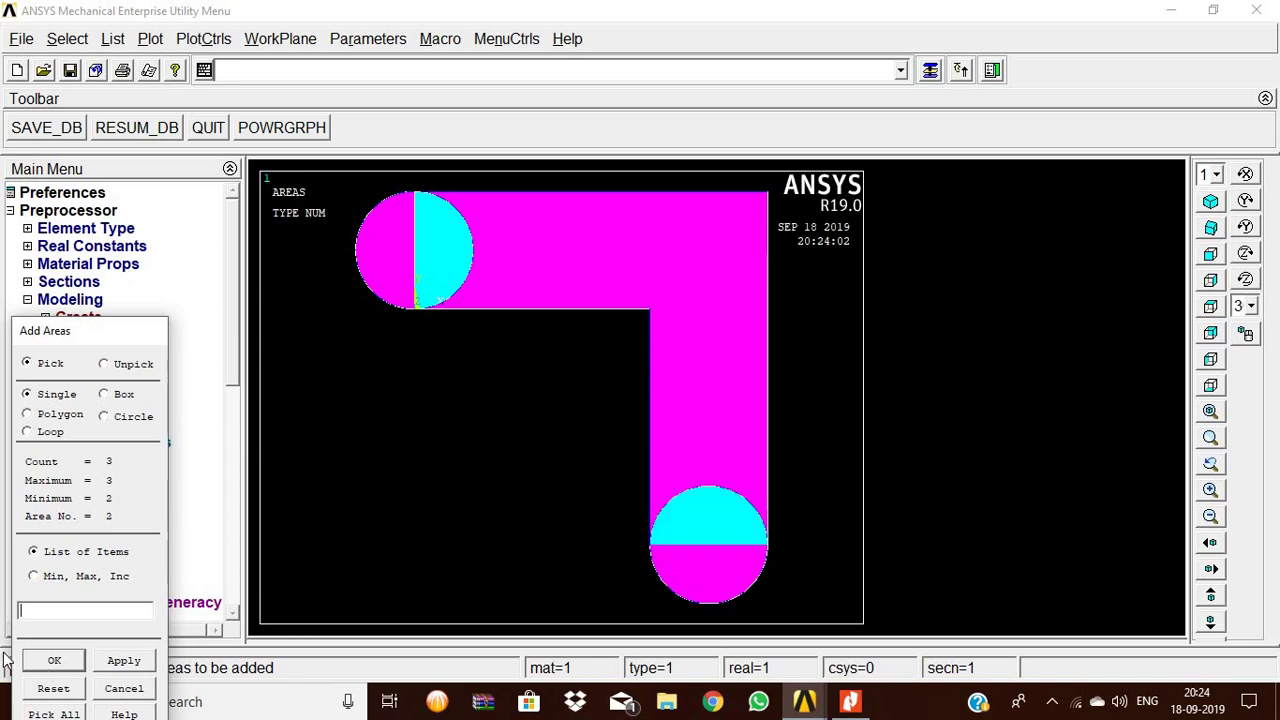
left_click(54, 662)
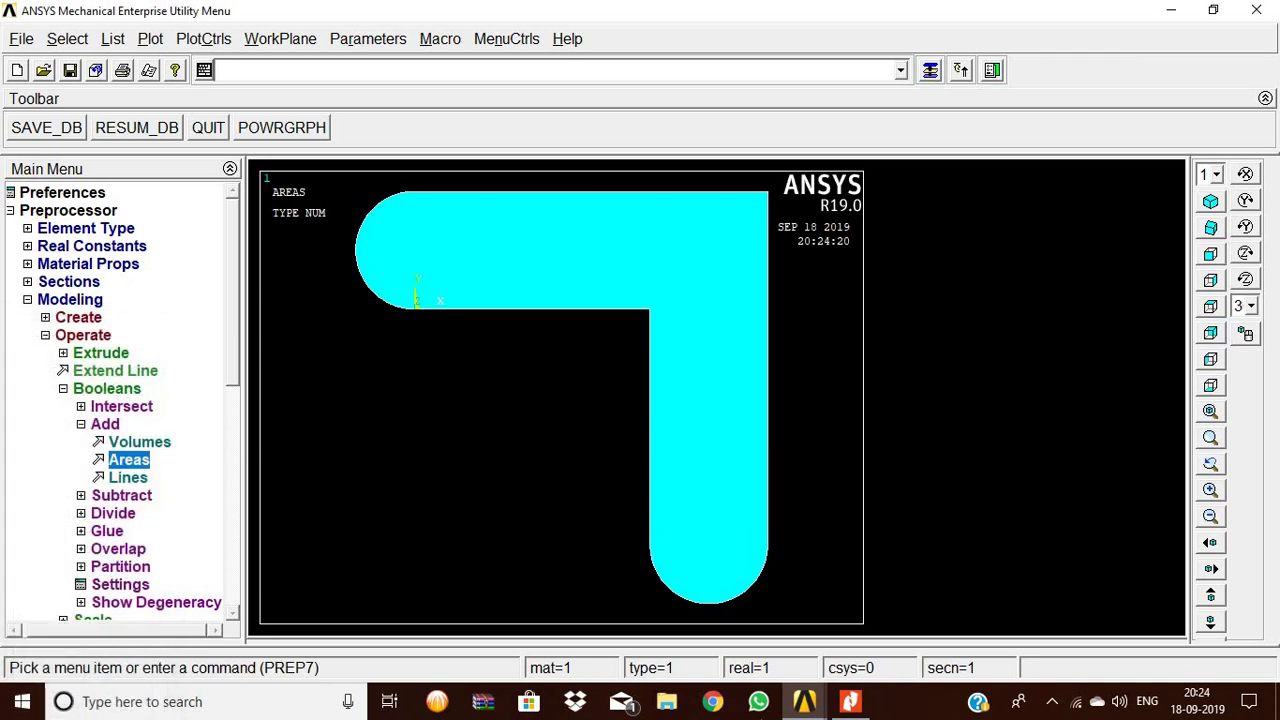
left_click(105, 408)
Create a hole circle of radius 25/2 centred at WP (0, 25) in the upper-left rounded end
left_click(69, 406)
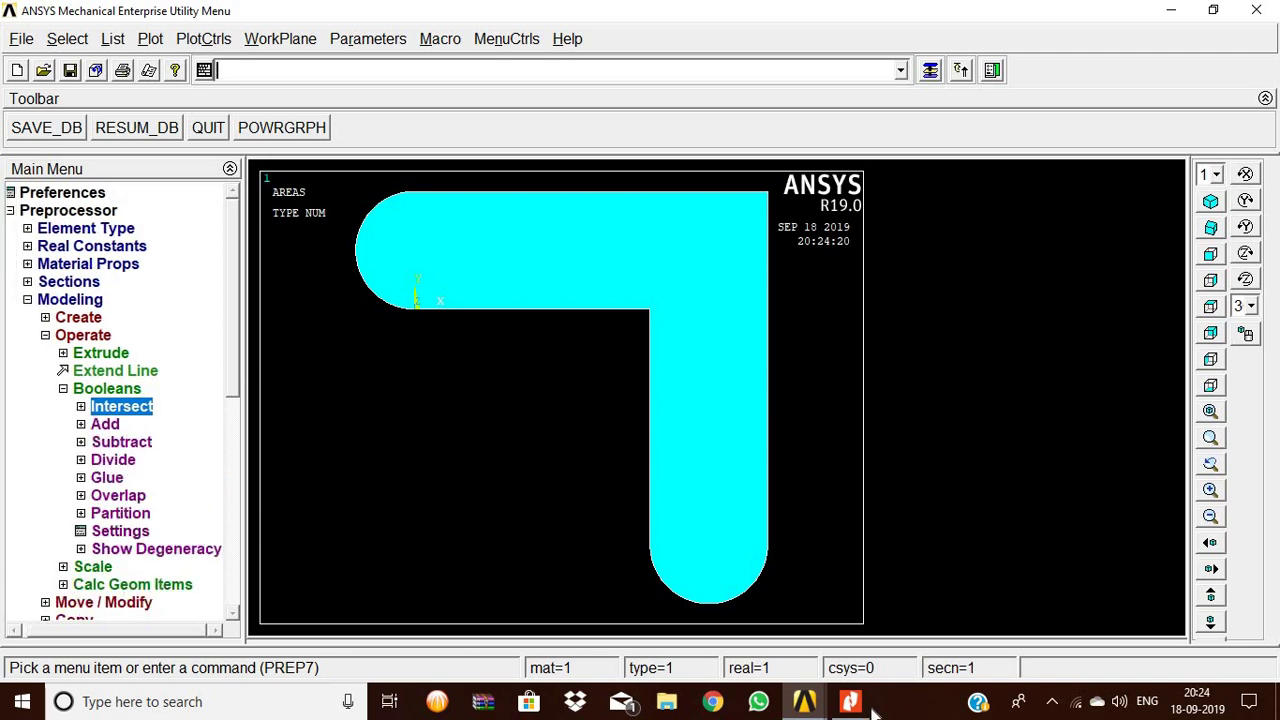
left_click(850, 701)
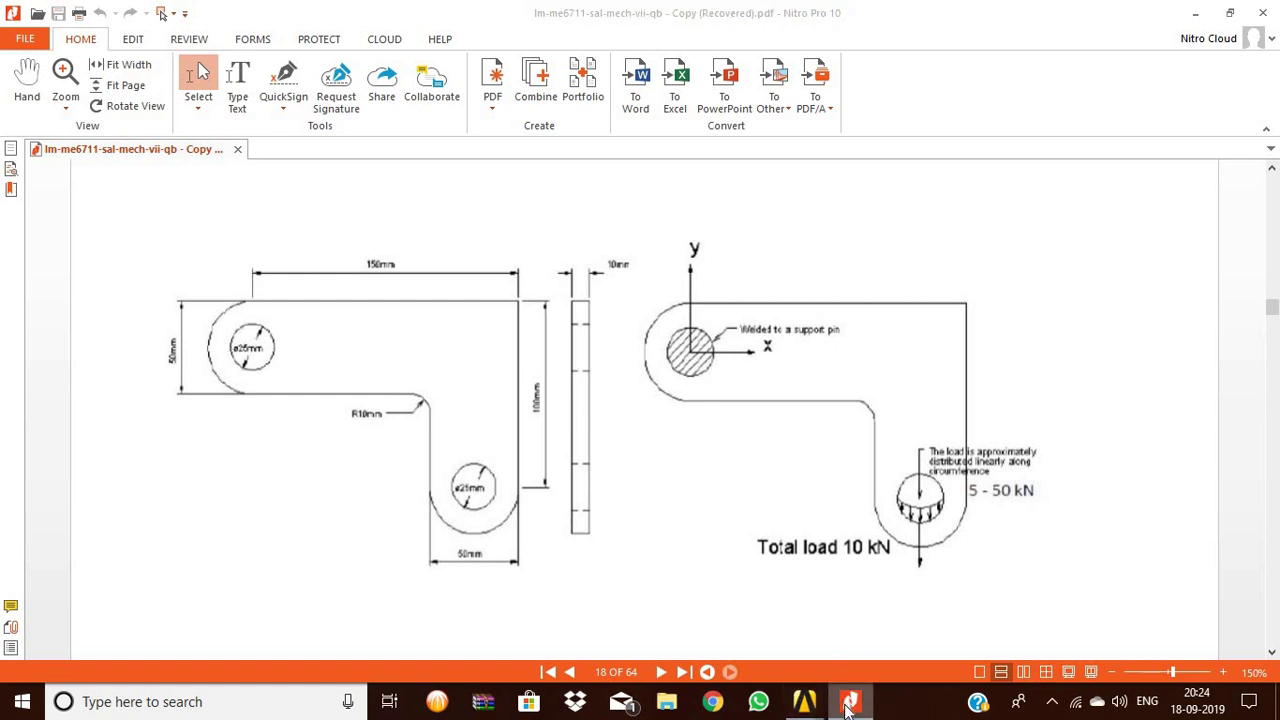
left_click(804, 701)
left_click(80, 318)
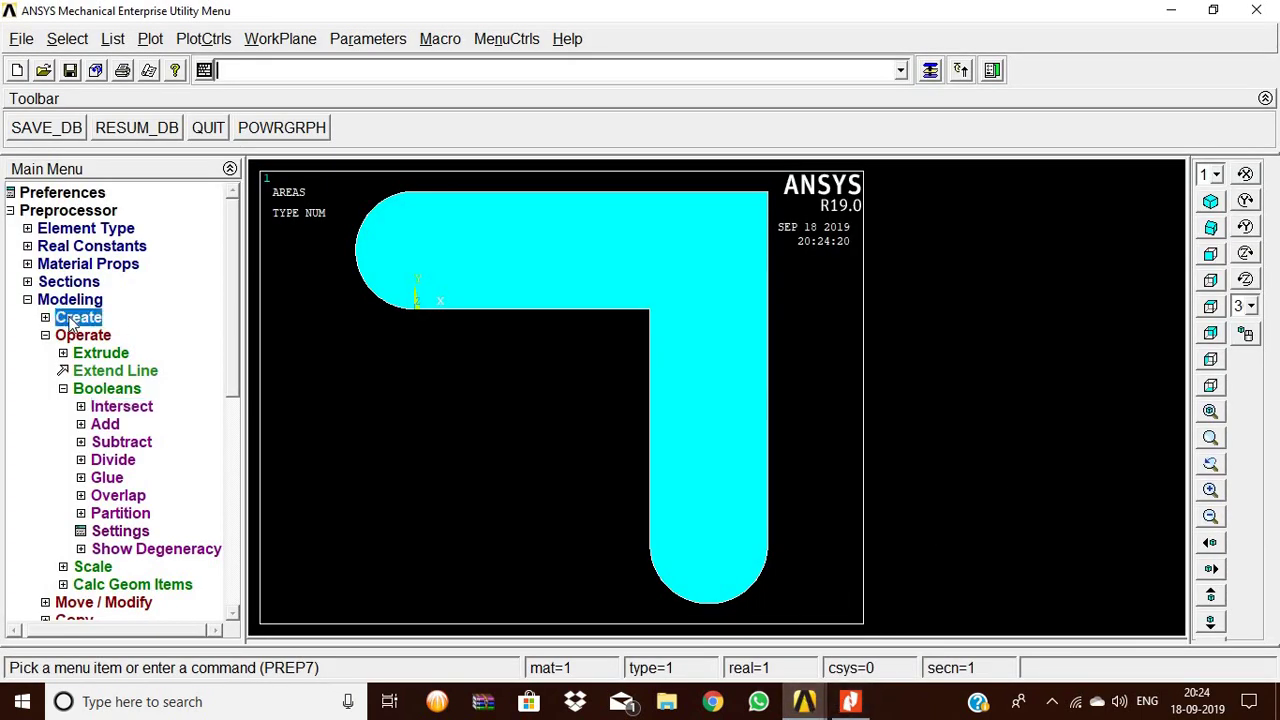
left_click(99, 371)
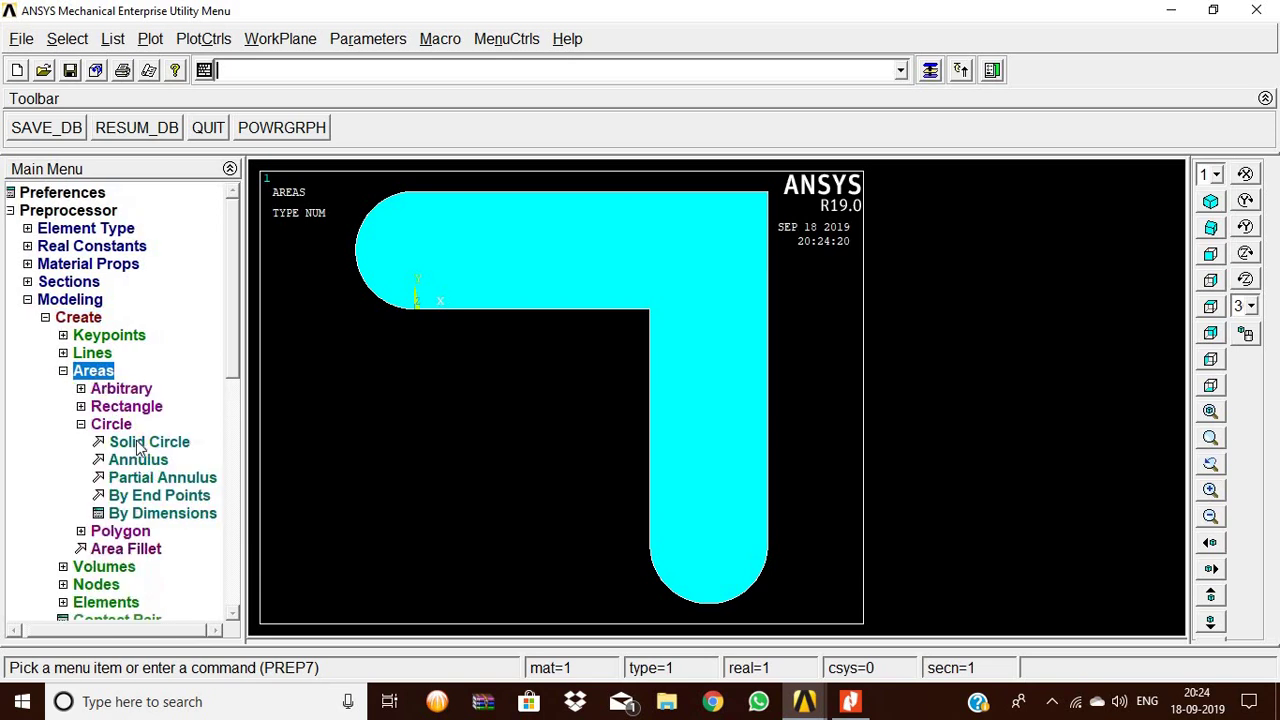
left_click(142, 442)
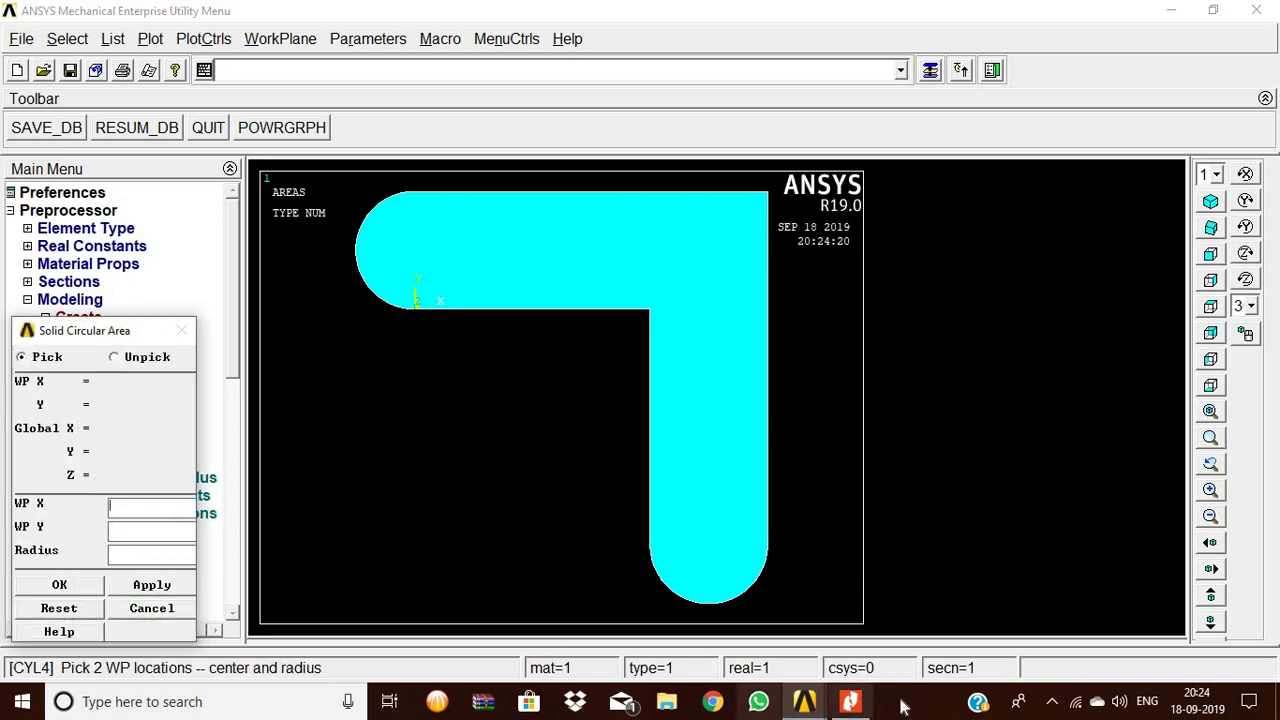
left_click(850, 701)
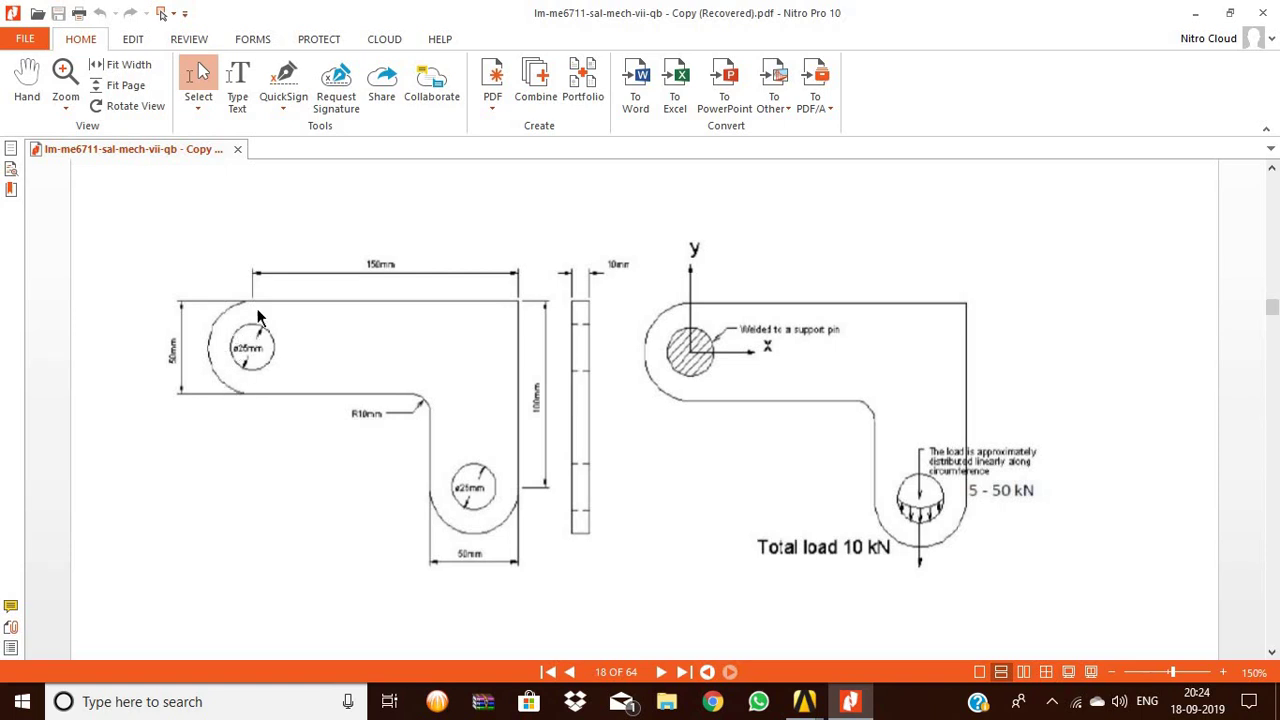
left_click(866, 704)
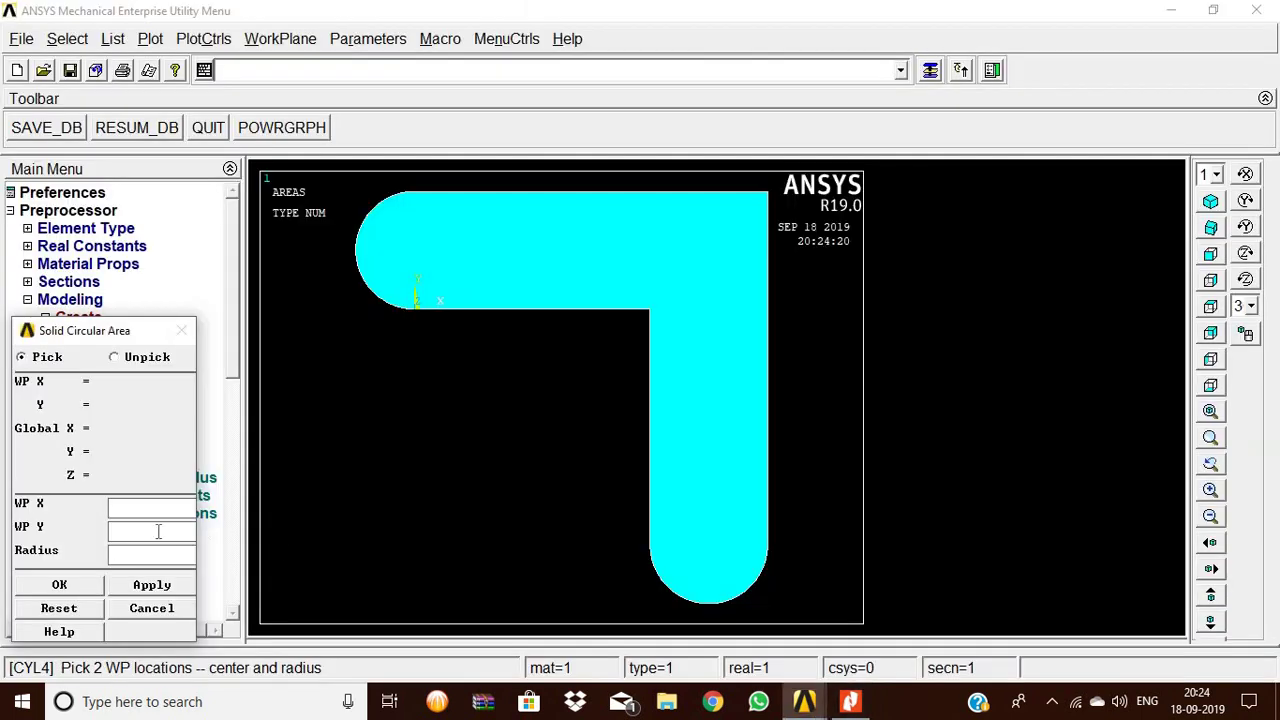
type("0")
type("25")
left_click(850, 701)
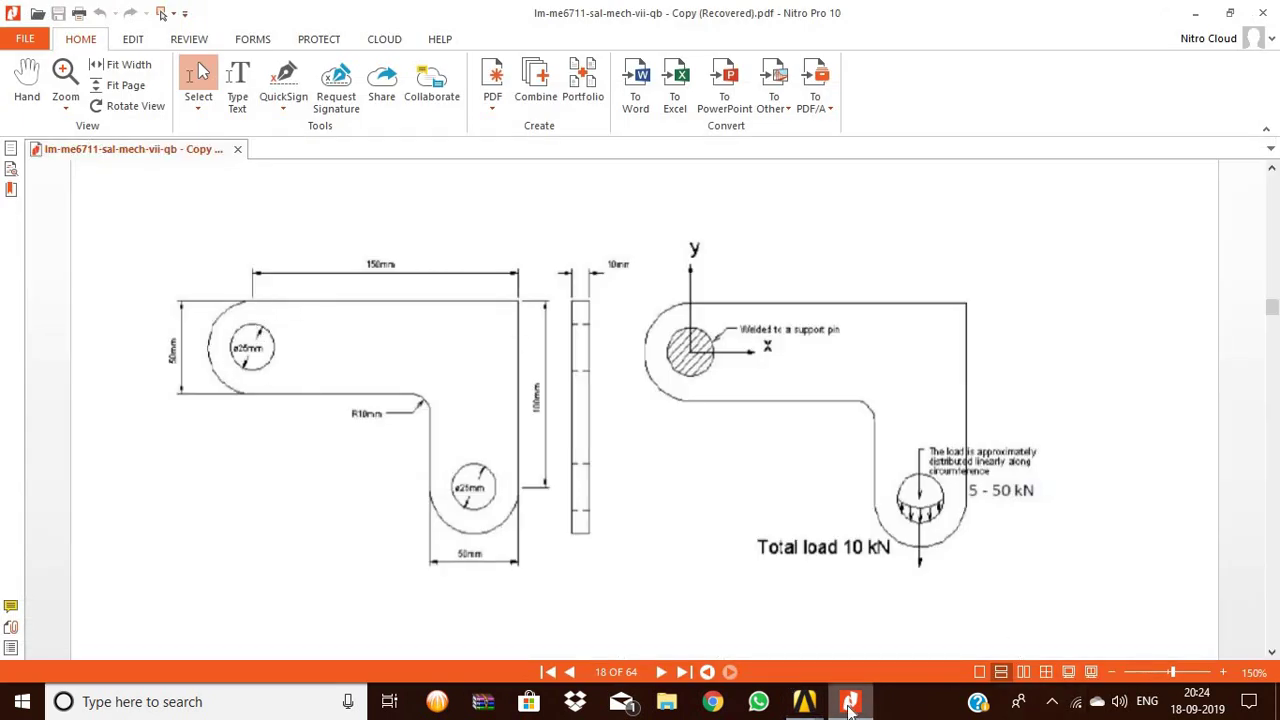
left_click(804, 701)
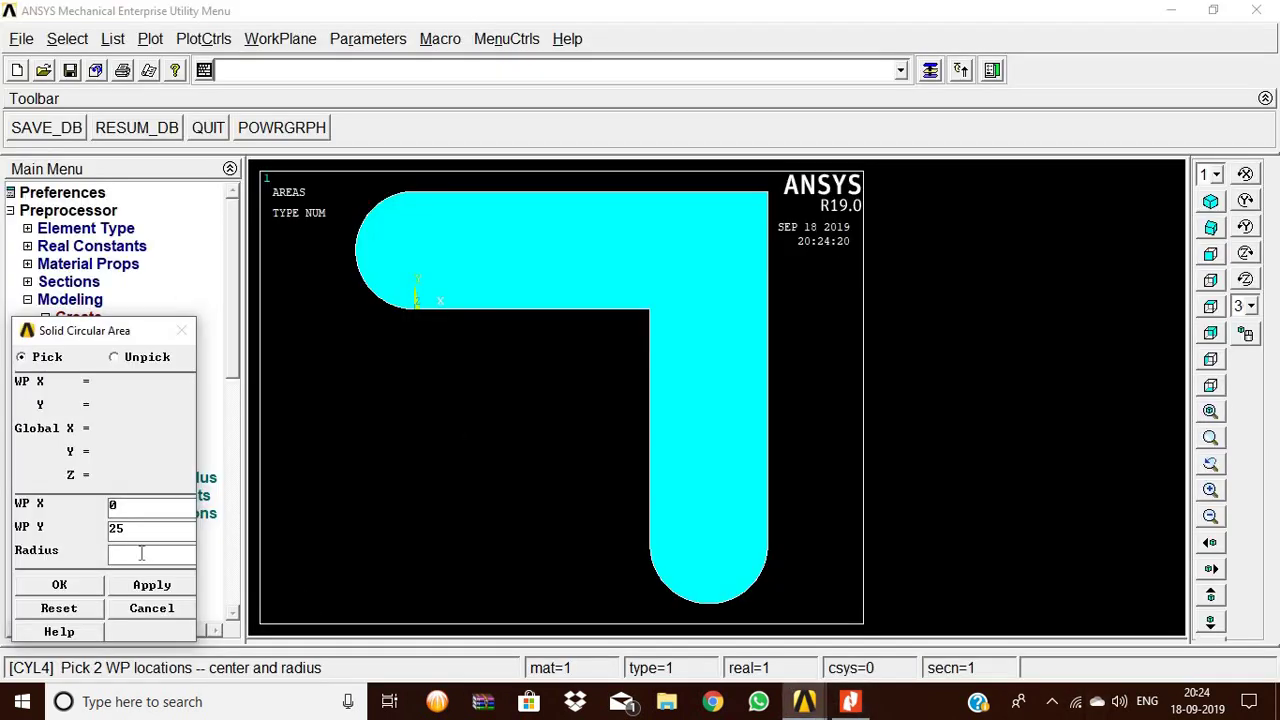
type("25/2")
left_click(134, 586)
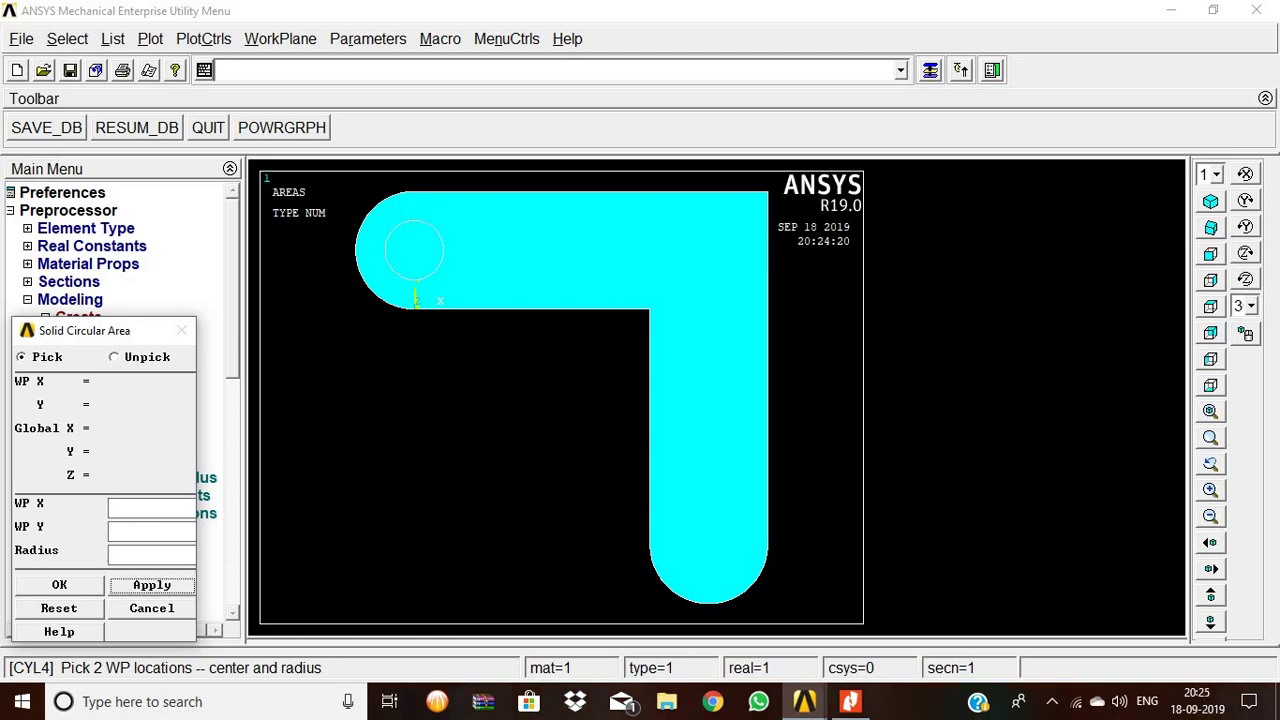
Create the lower hole circle with radius 25/2 centred at WP (125, -100)
left_click(850, 701)
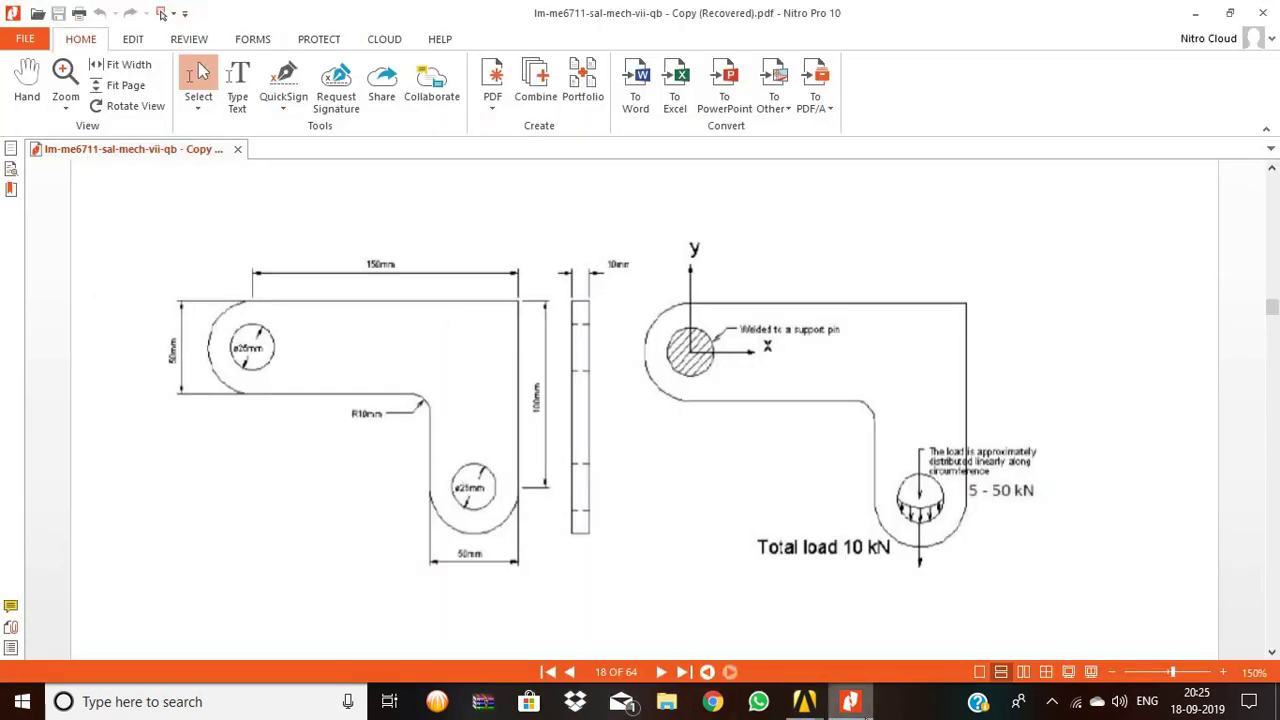
left_click(810, 703)
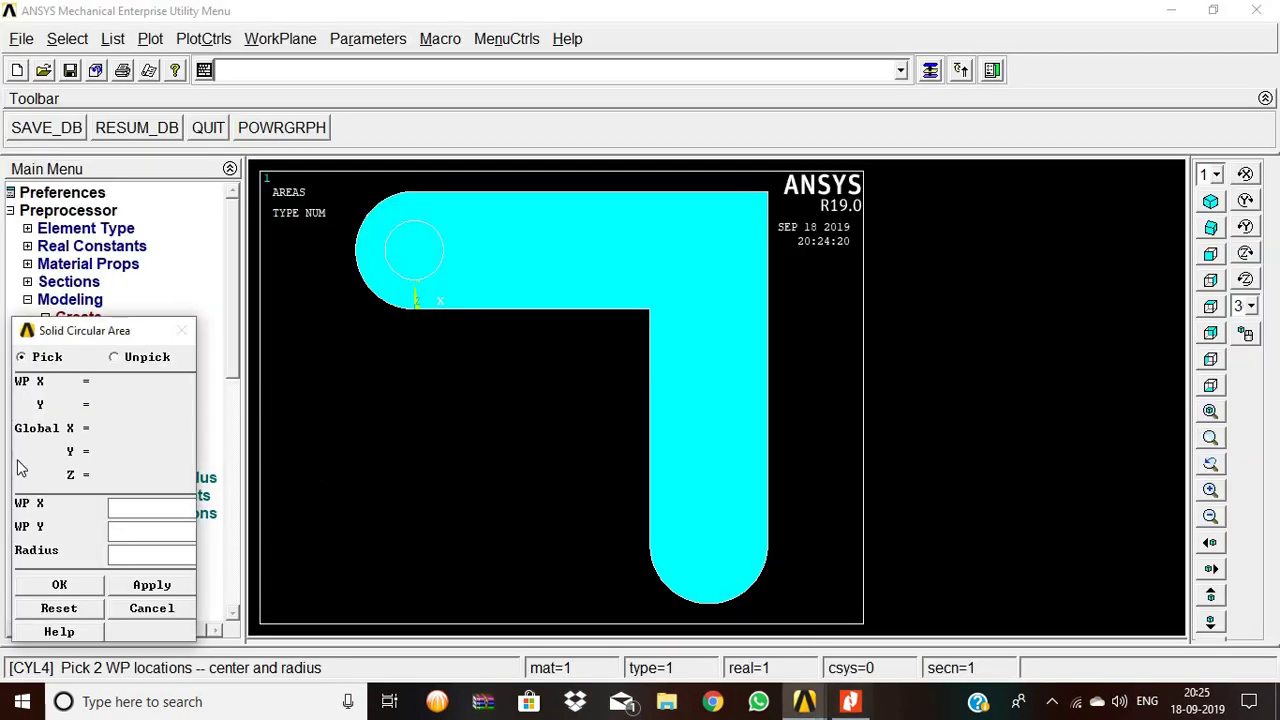
left_click(850, 701)
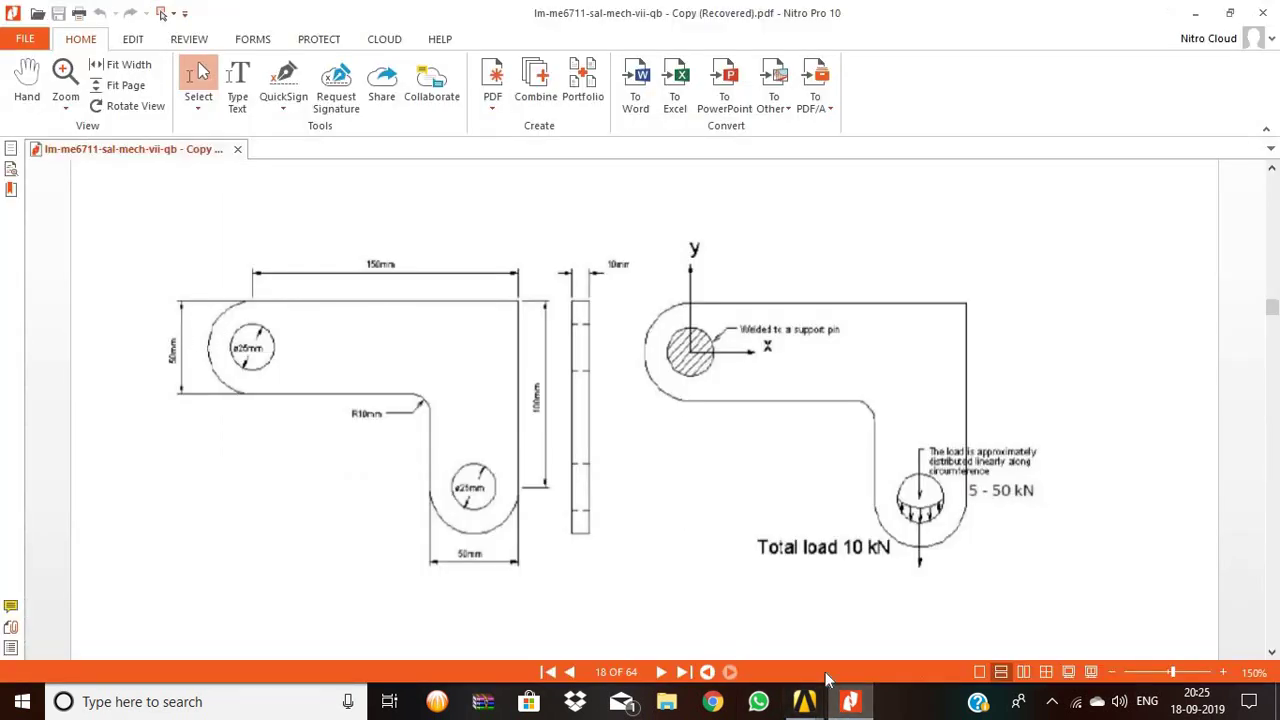
left_click(851, 705)
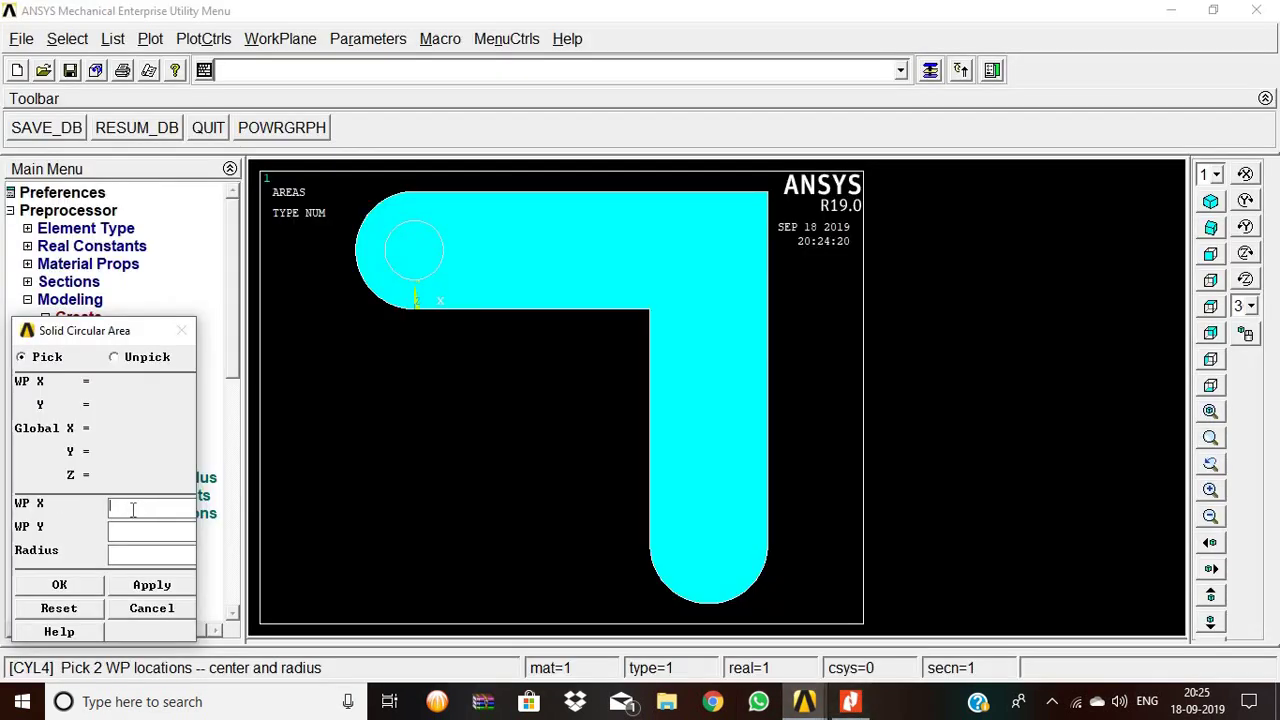
type("125")
left_click(850, 701)
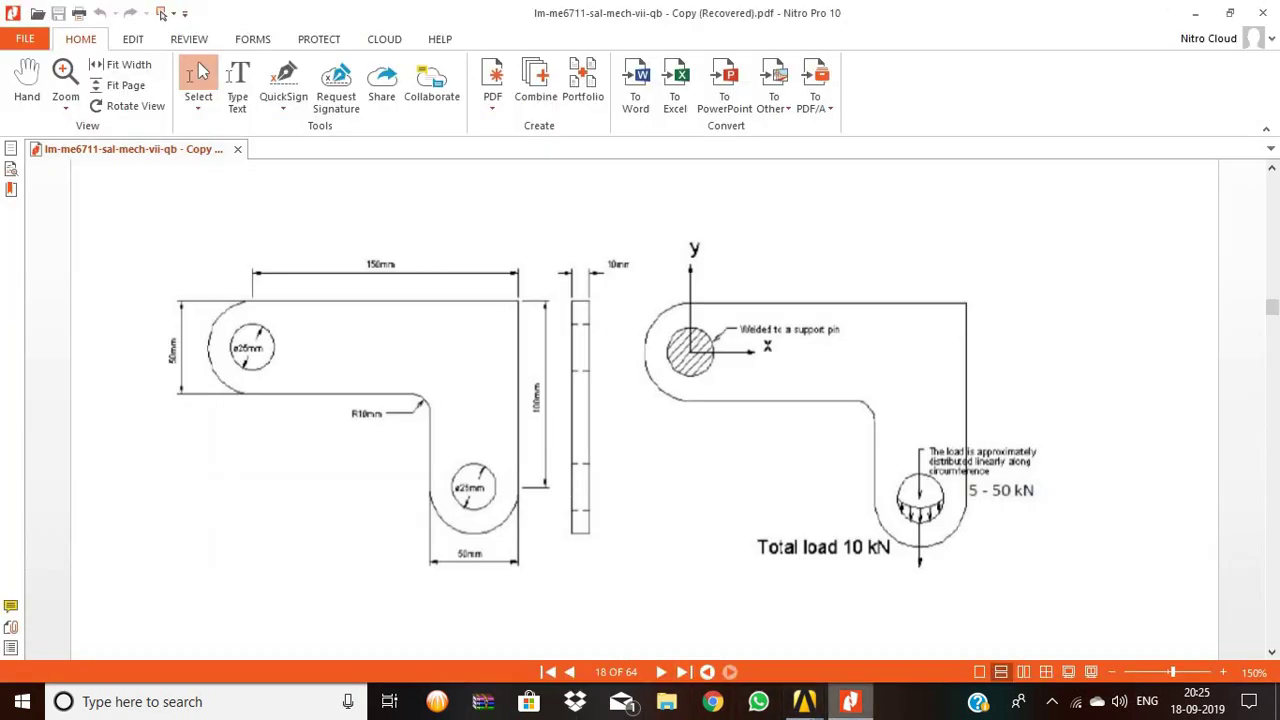
left_click(805, 704)
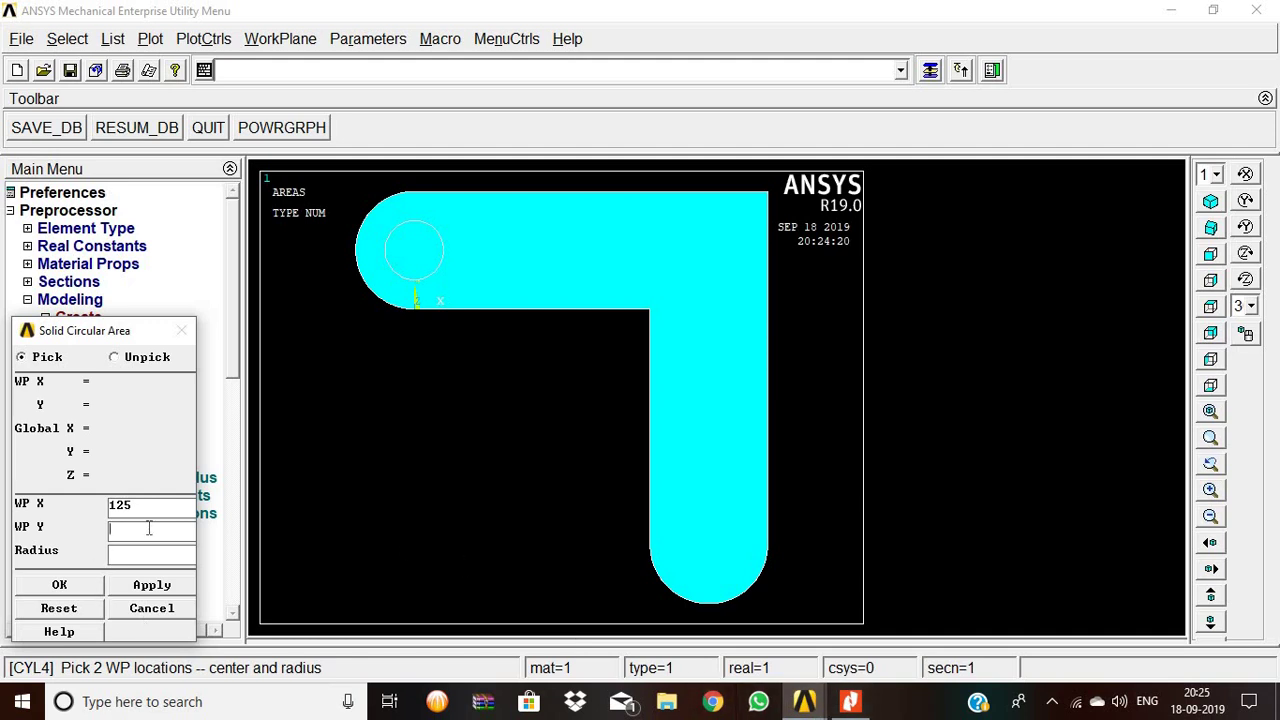
type("-100")
left_click(850, 704)
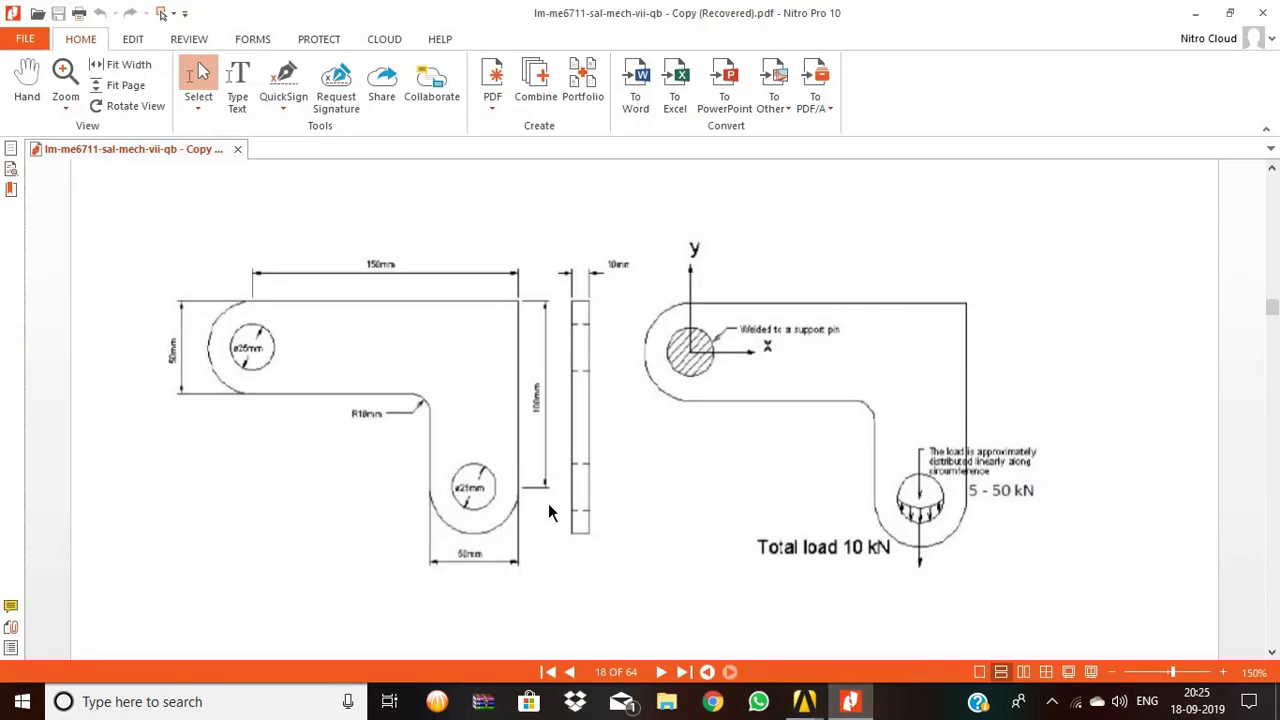
left_click(850, 704)
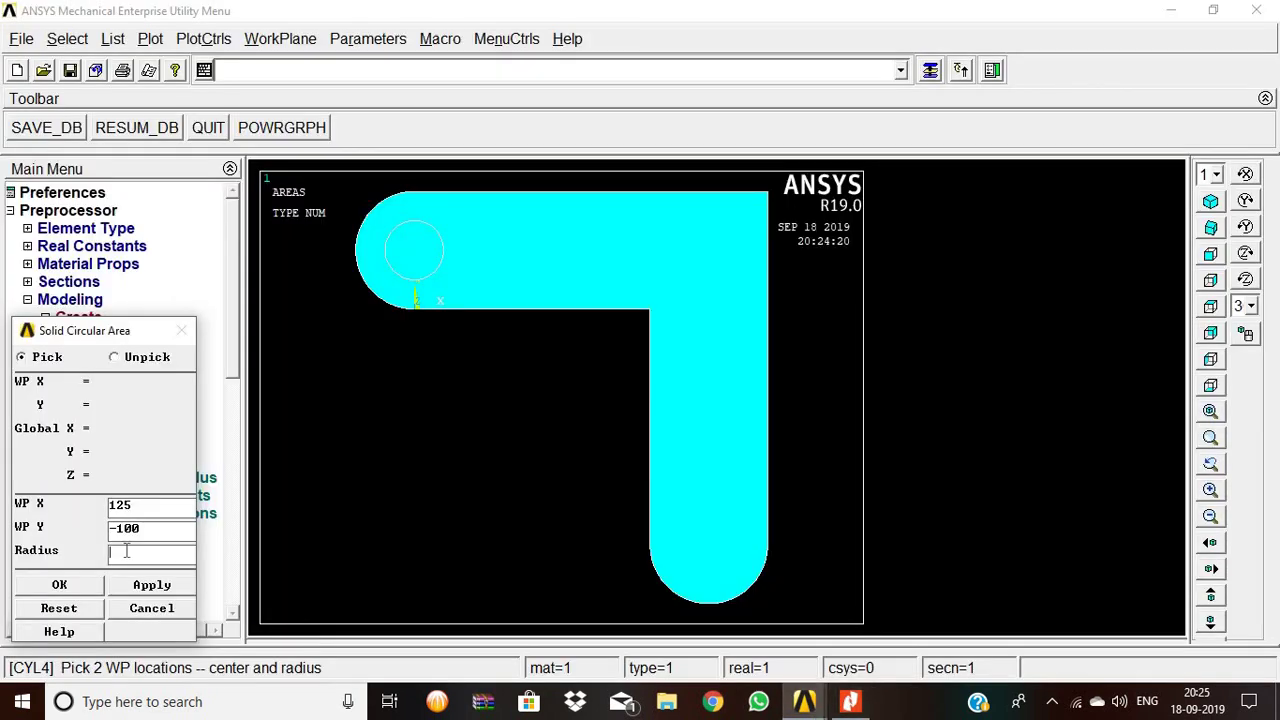
left_click(126, 550)
type("25/2")
left_click(88, 586)
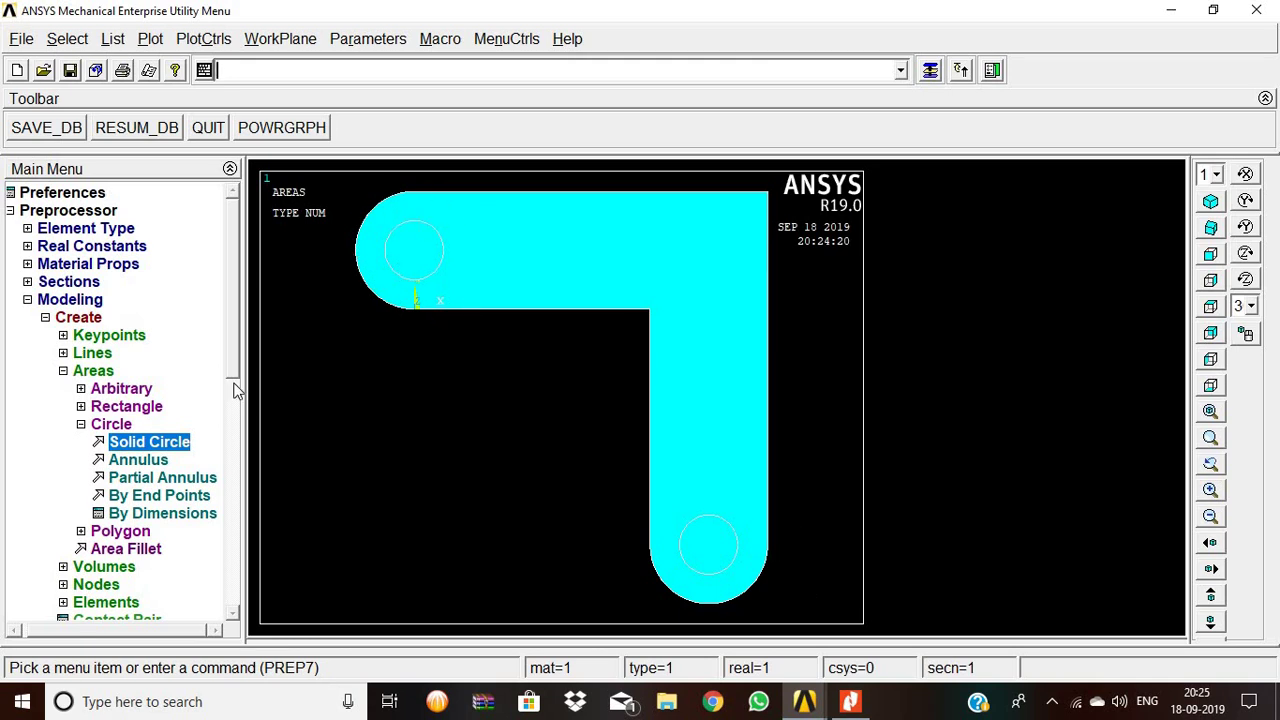
Subtract both hole circles from the bracket area, leaving two open pin holes
left_click(111, 424)
left_click(78, 317)
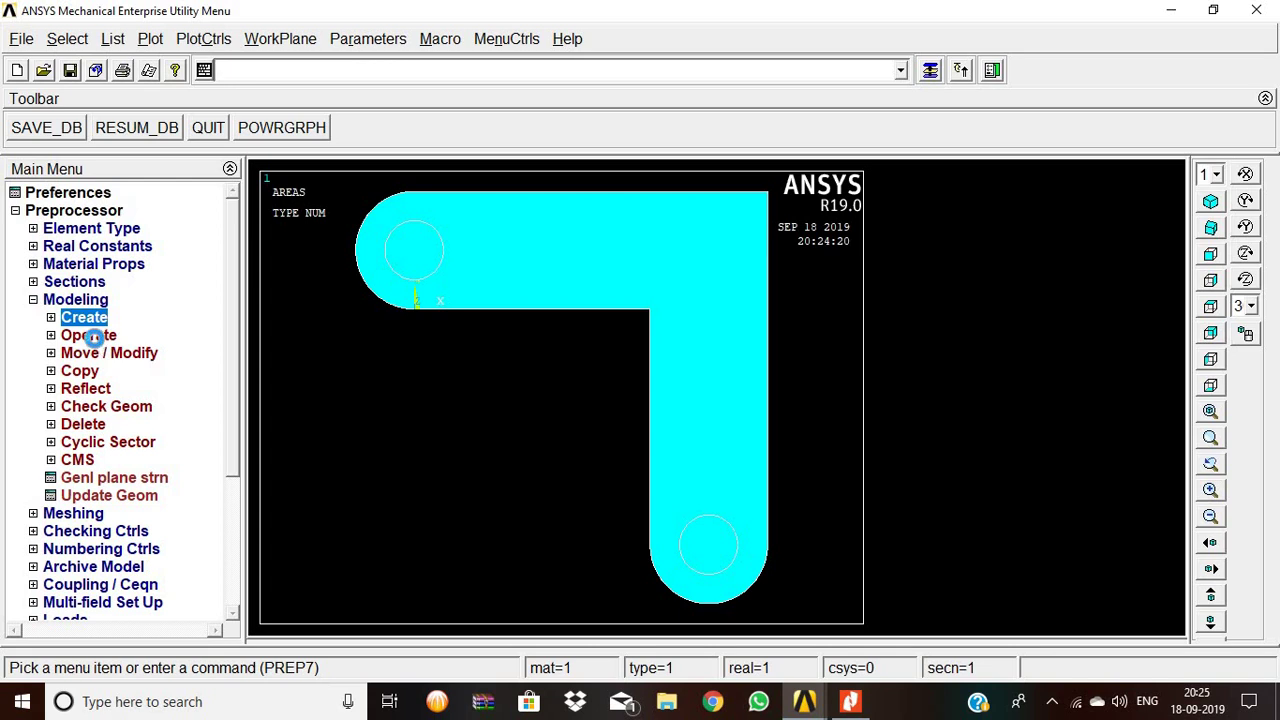
left_click(92, 335)
left_click(121, 442)
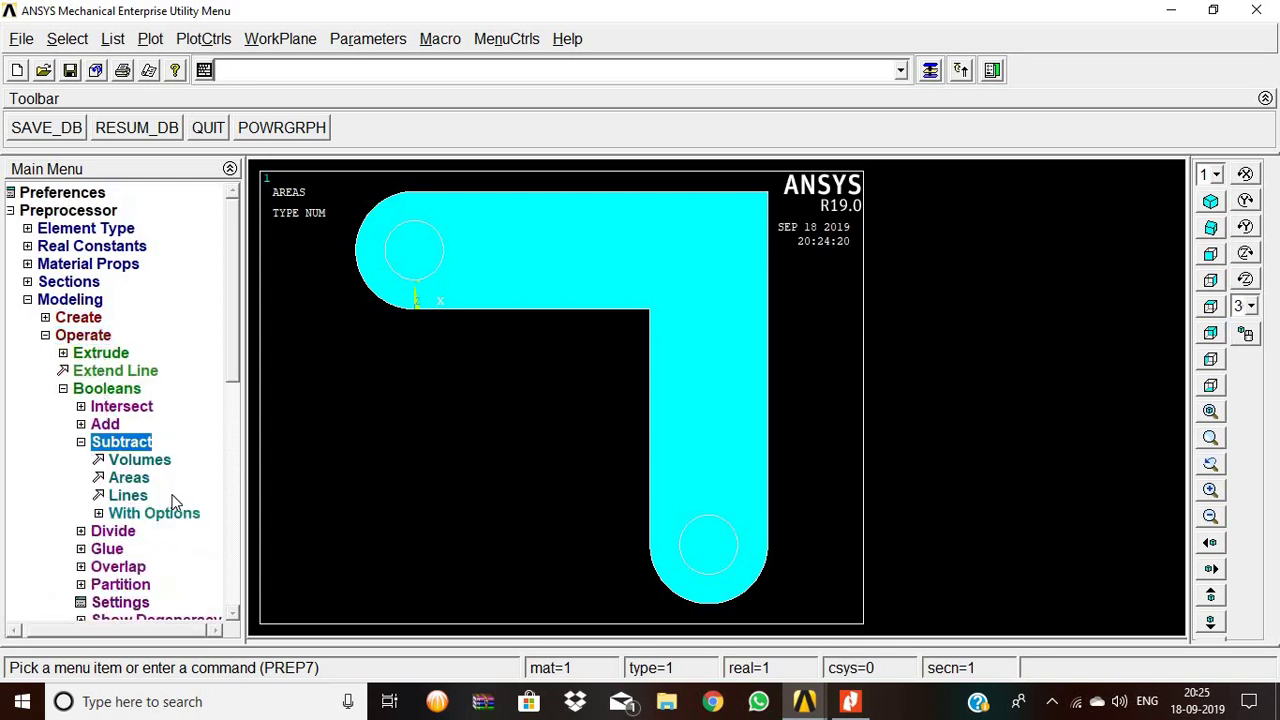
left_click(132, 478)
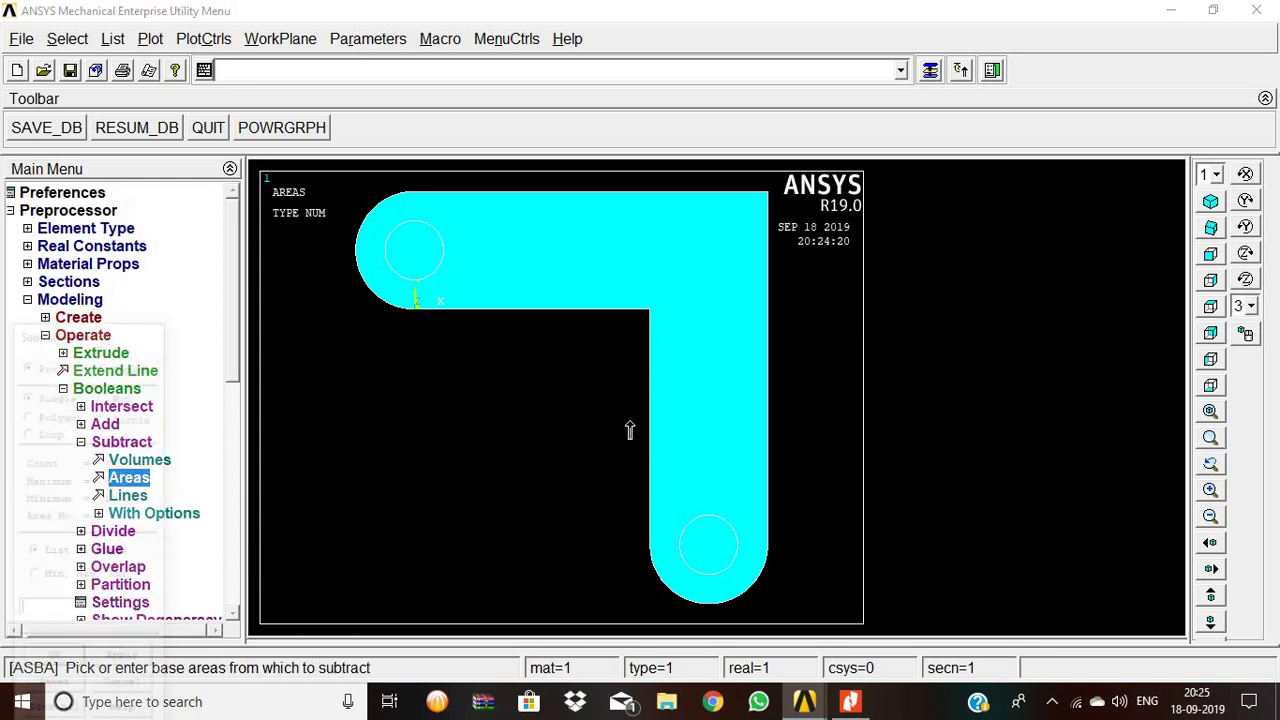
left_click(686, 292)
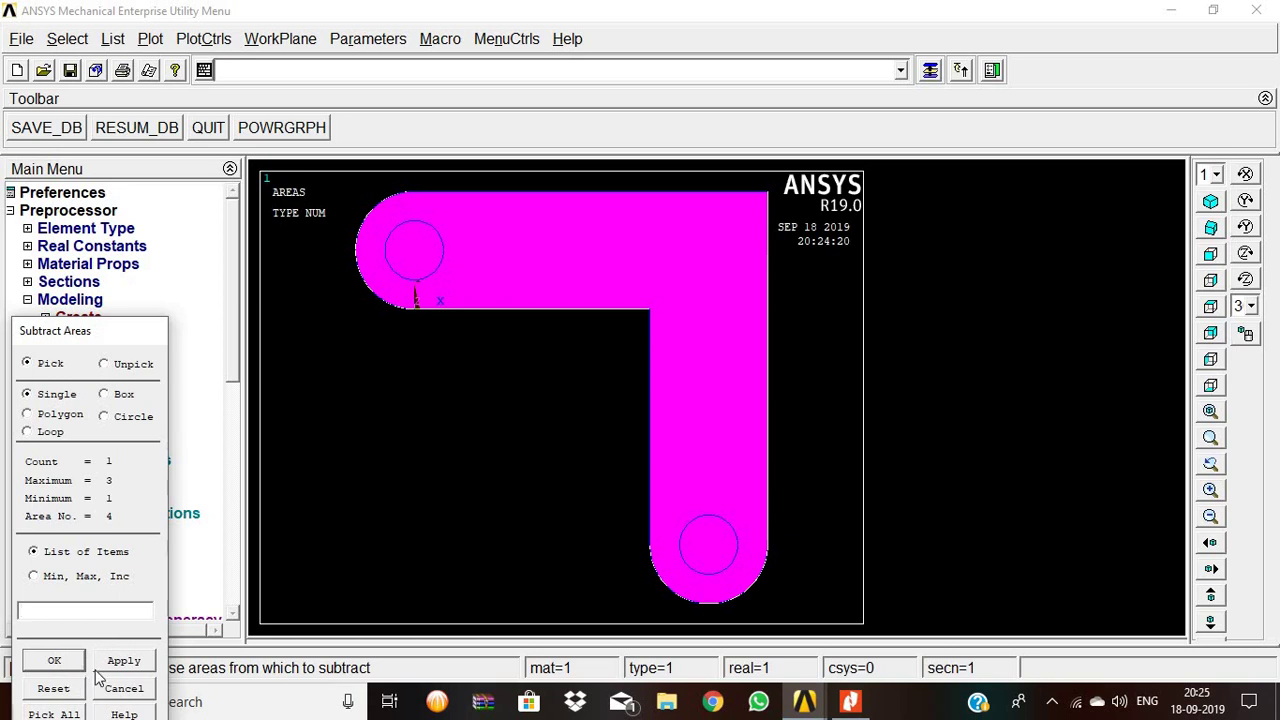
left_click(54, 660)
left_click(414, 258)
left_click(702, 550)
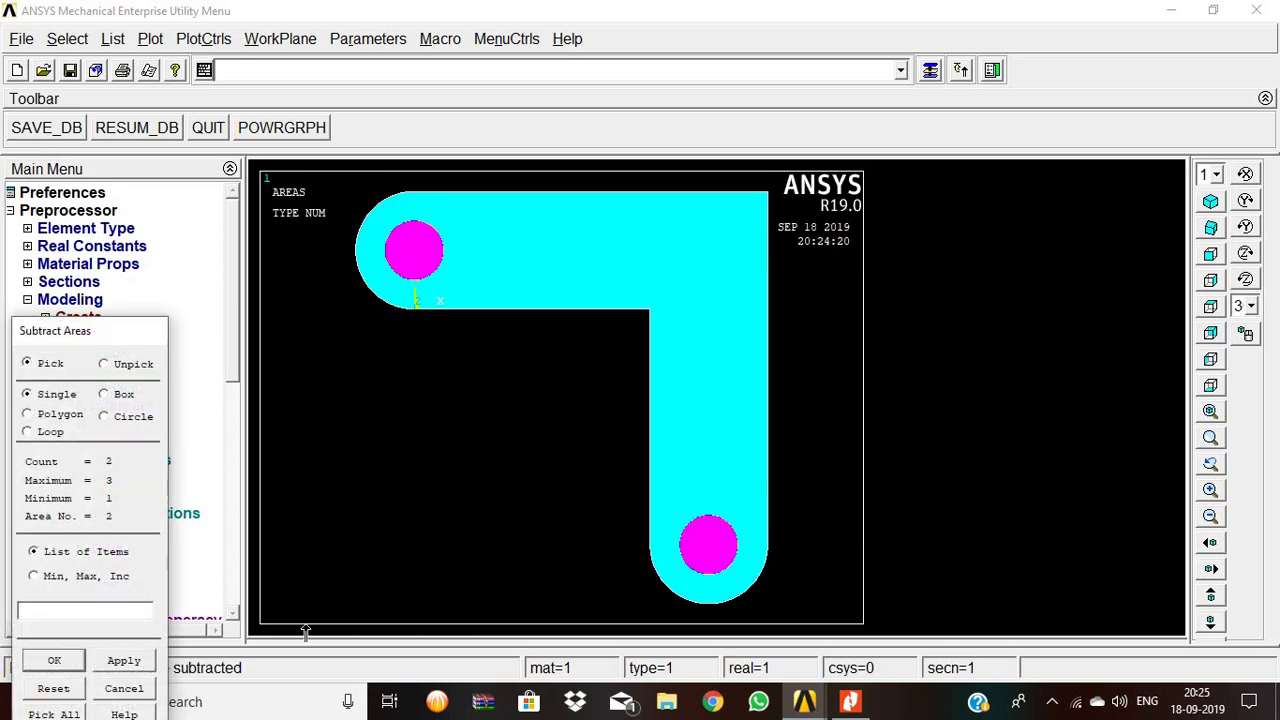
left_click(56, 661)
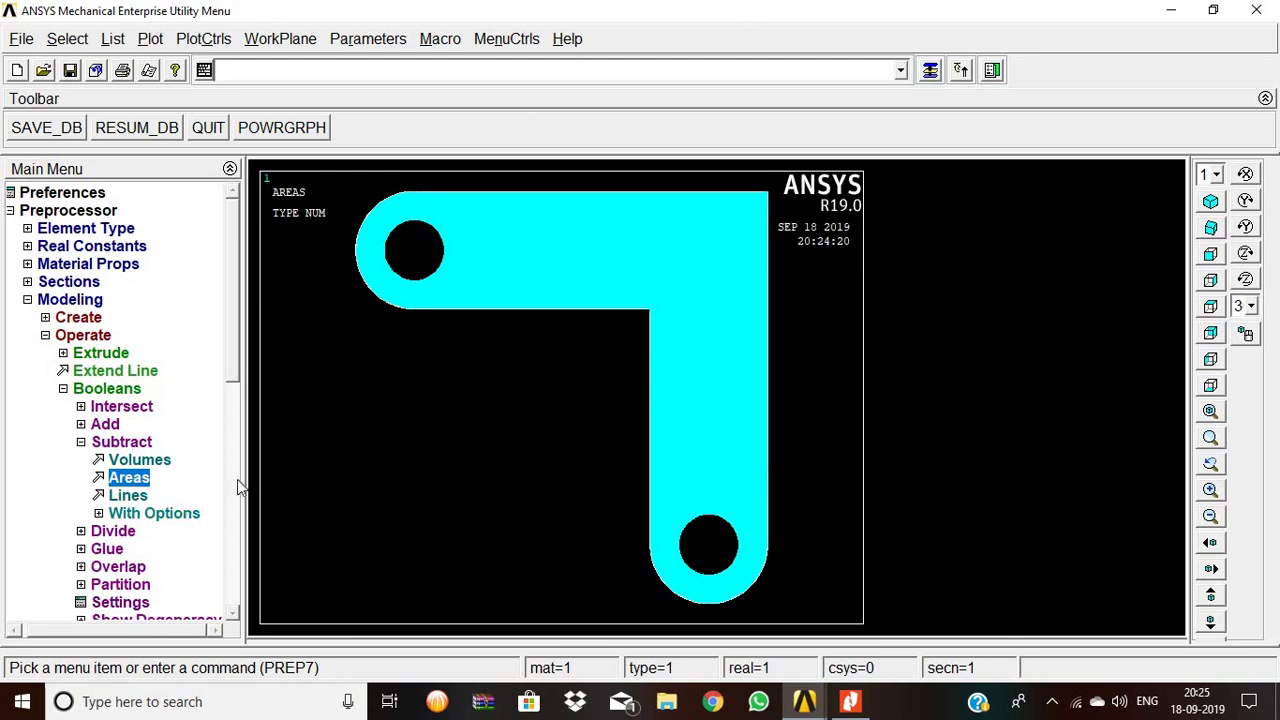
left_click(150, 443)
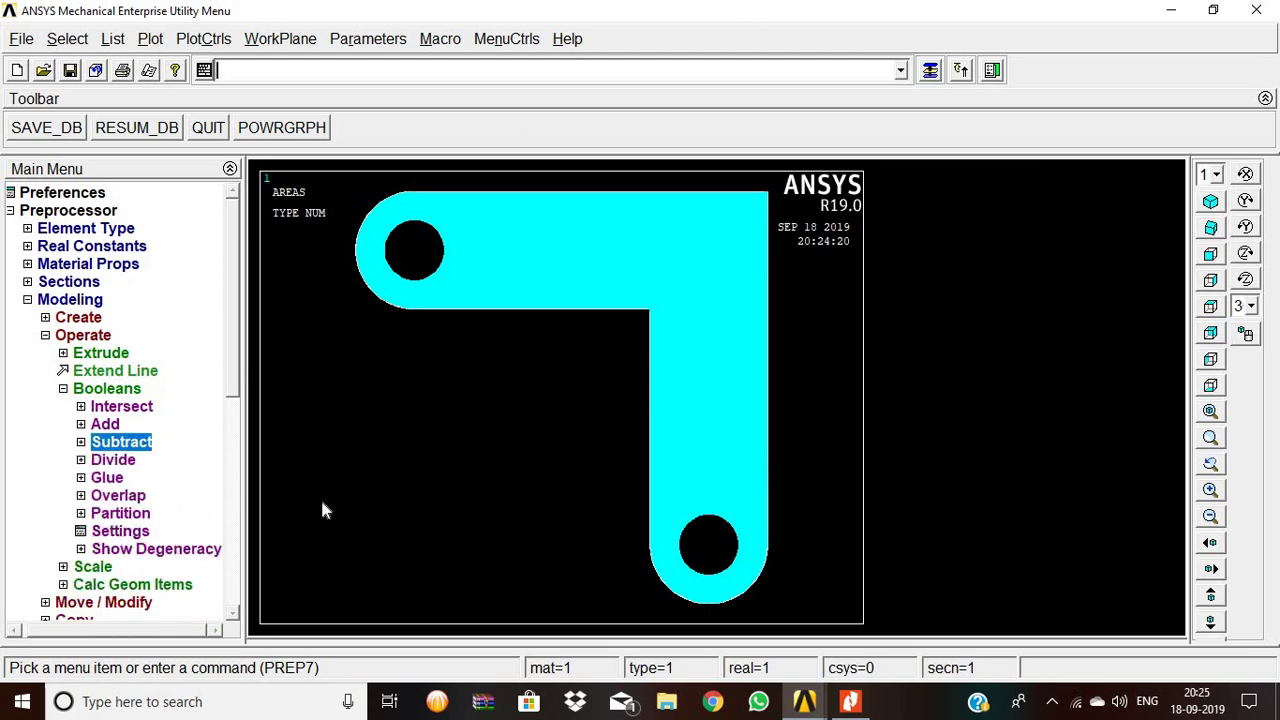
Add a radius-10 fillet line between inner-corner lines 18 and 19
left_click(850, 702)
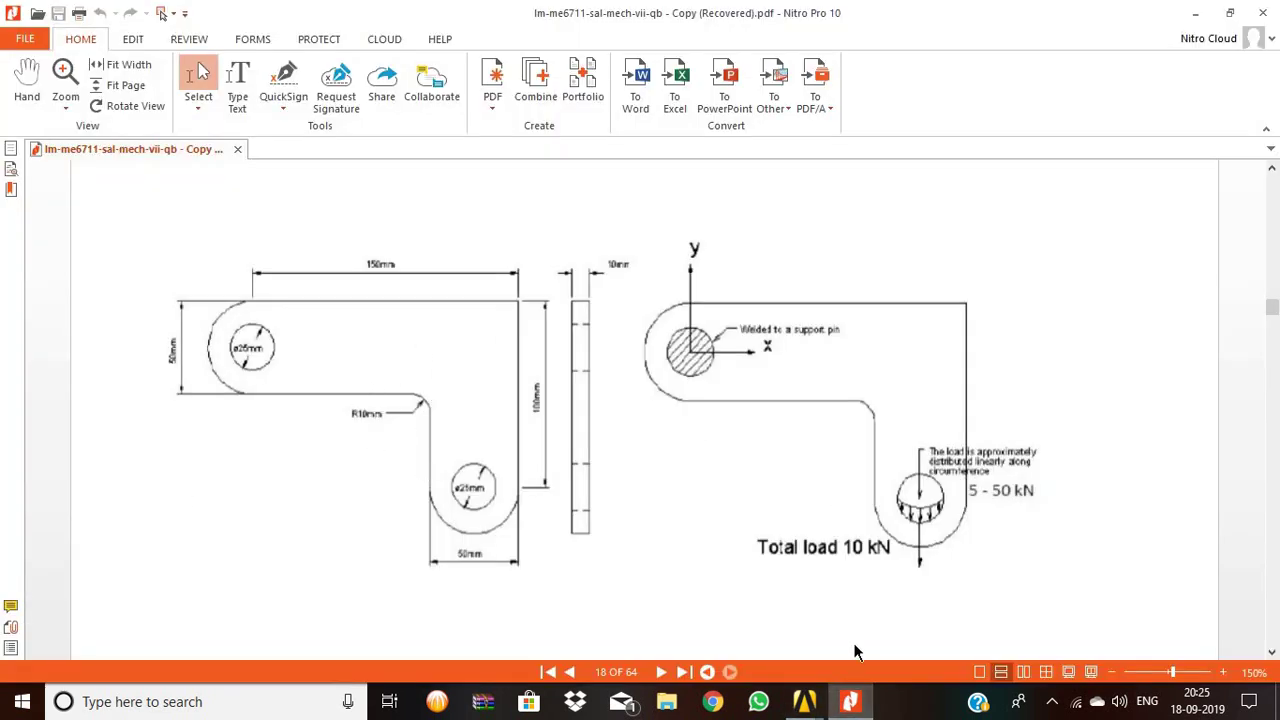
left_click(804, 702)
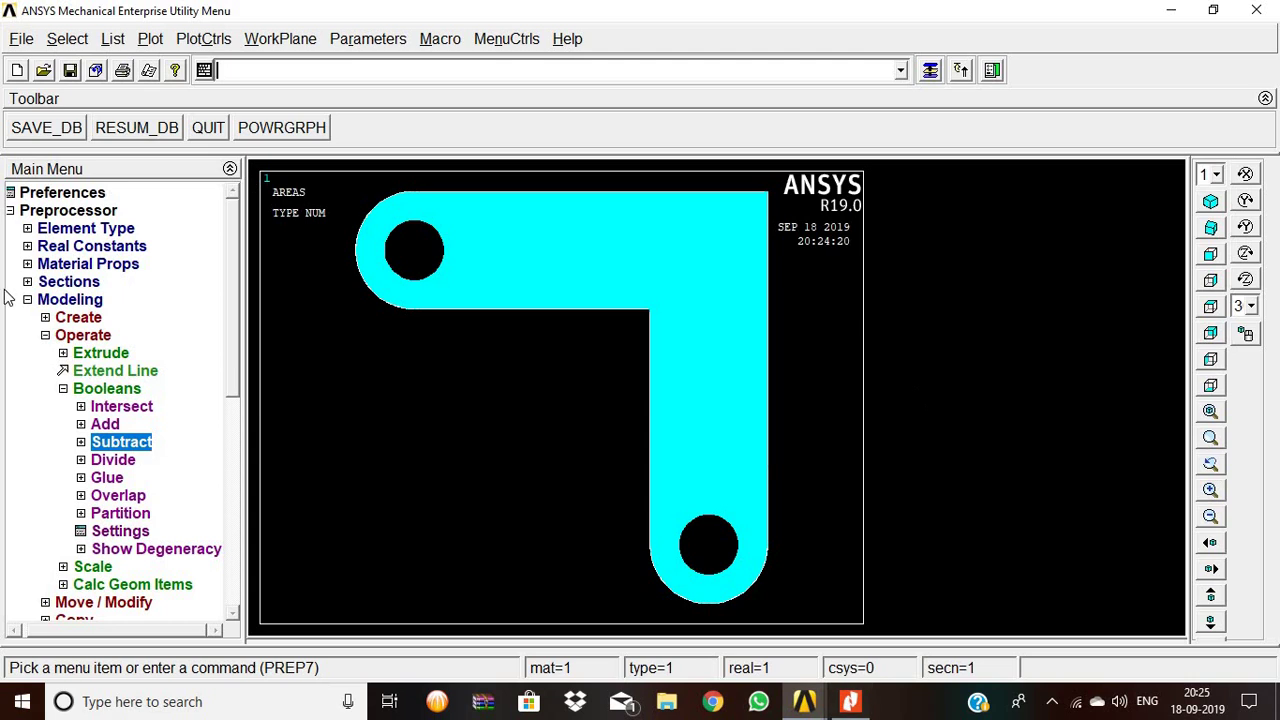
left_click(91, 317)
left_click(100, 353)
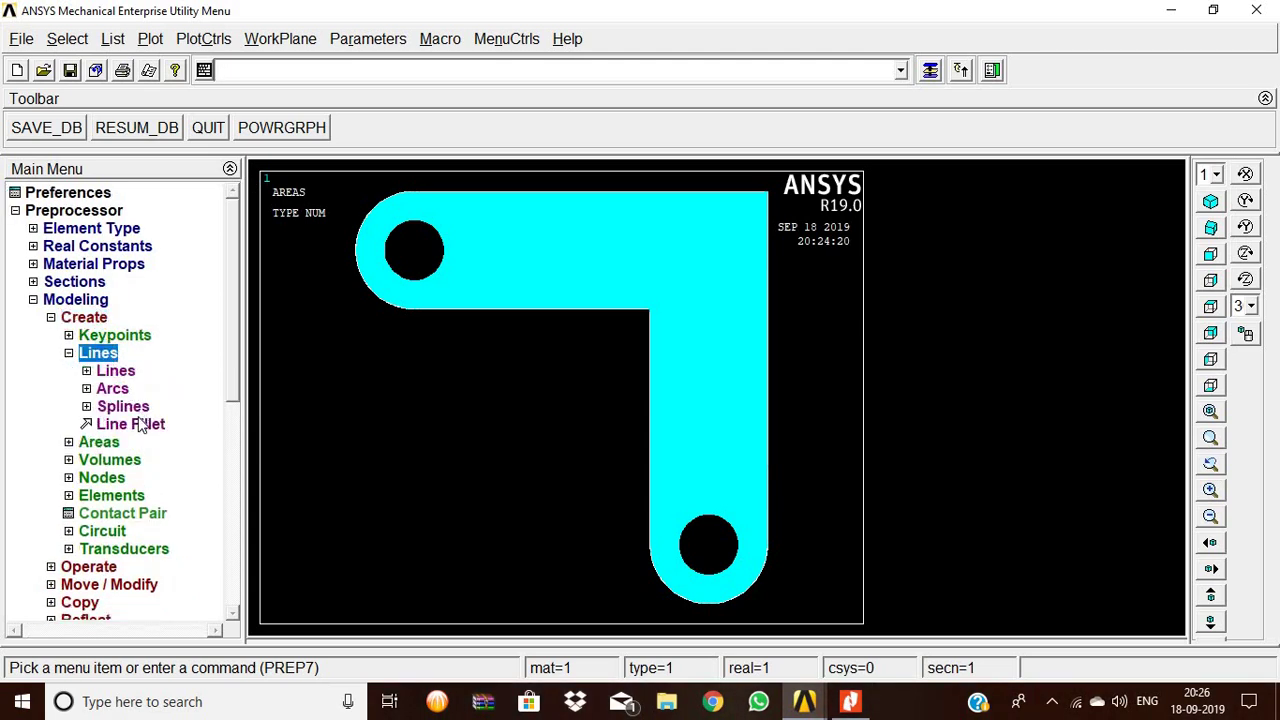
left_click(132, 424)
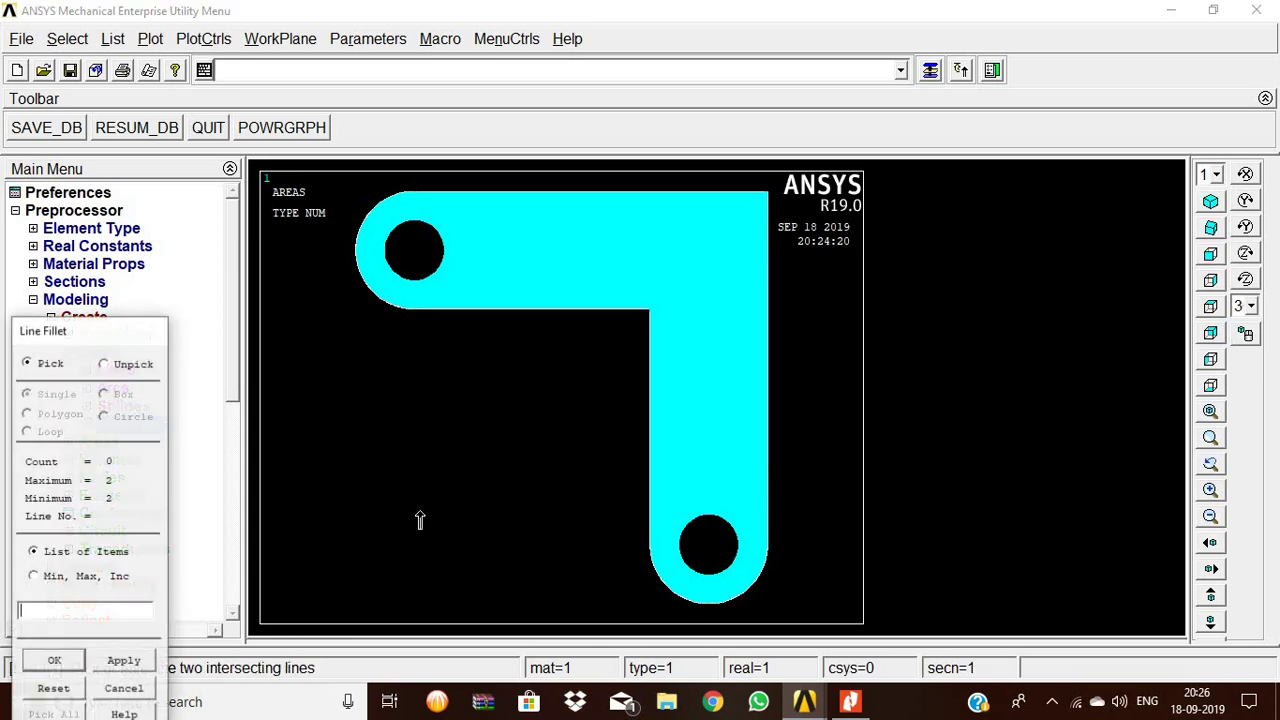
left_click(577, 328)
left_click(614, 386)
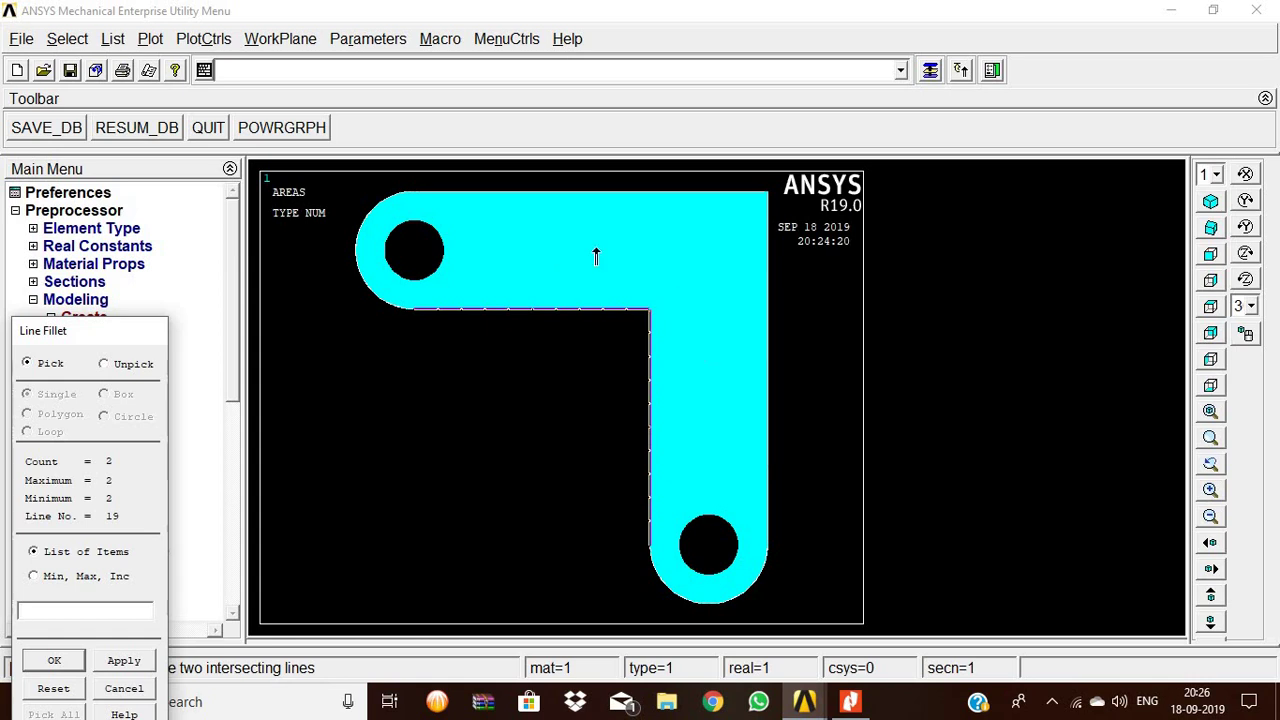
left_click(55, 663)
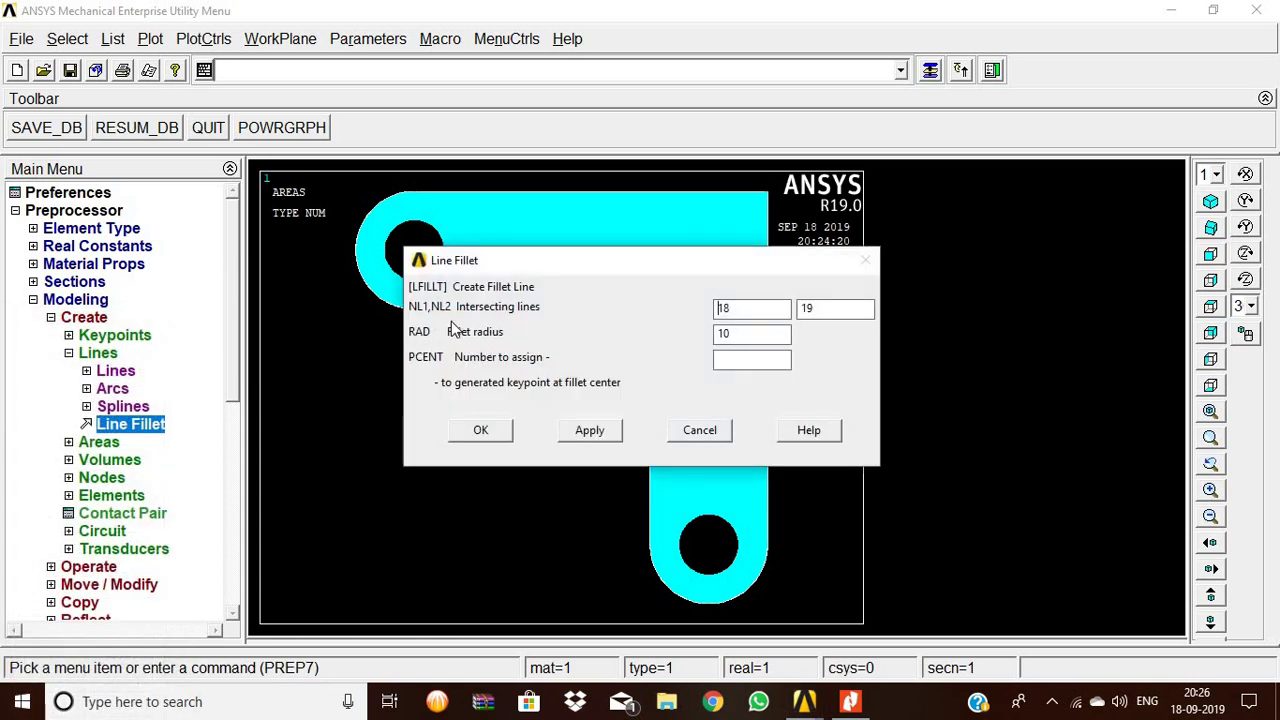
left_click_drag(764, 334, 720, 334)
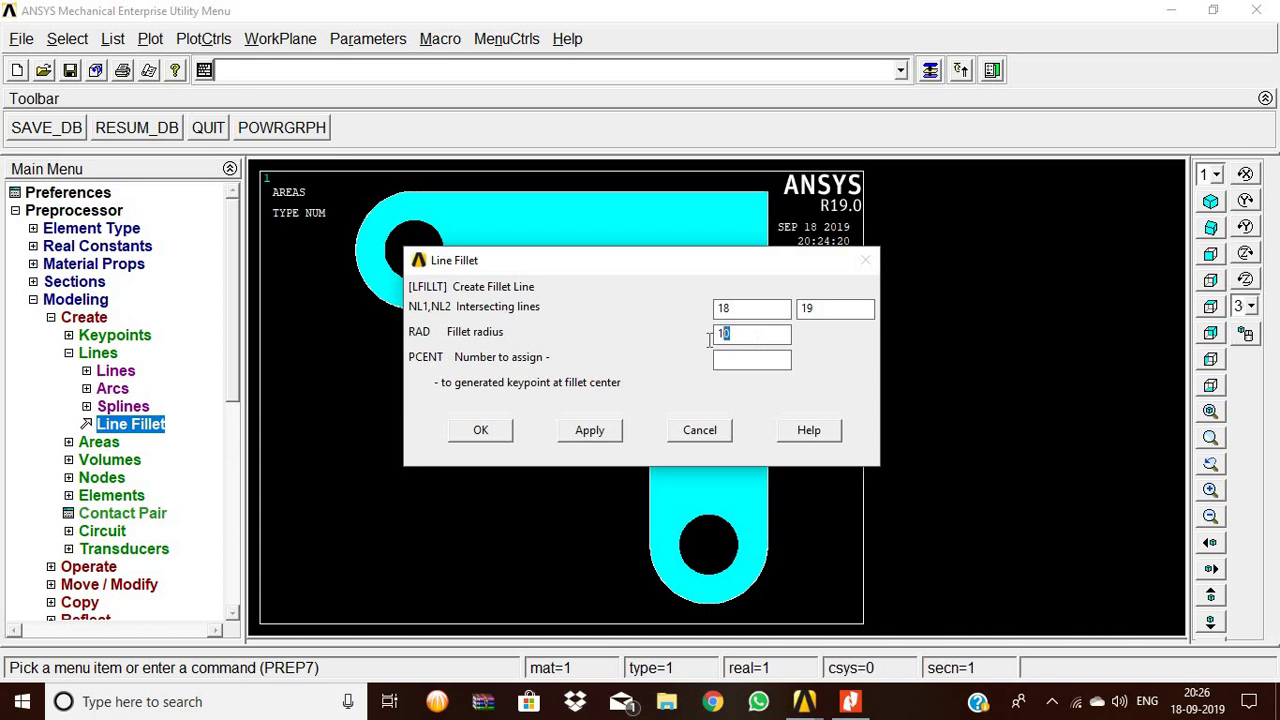
left_click(849, 701)
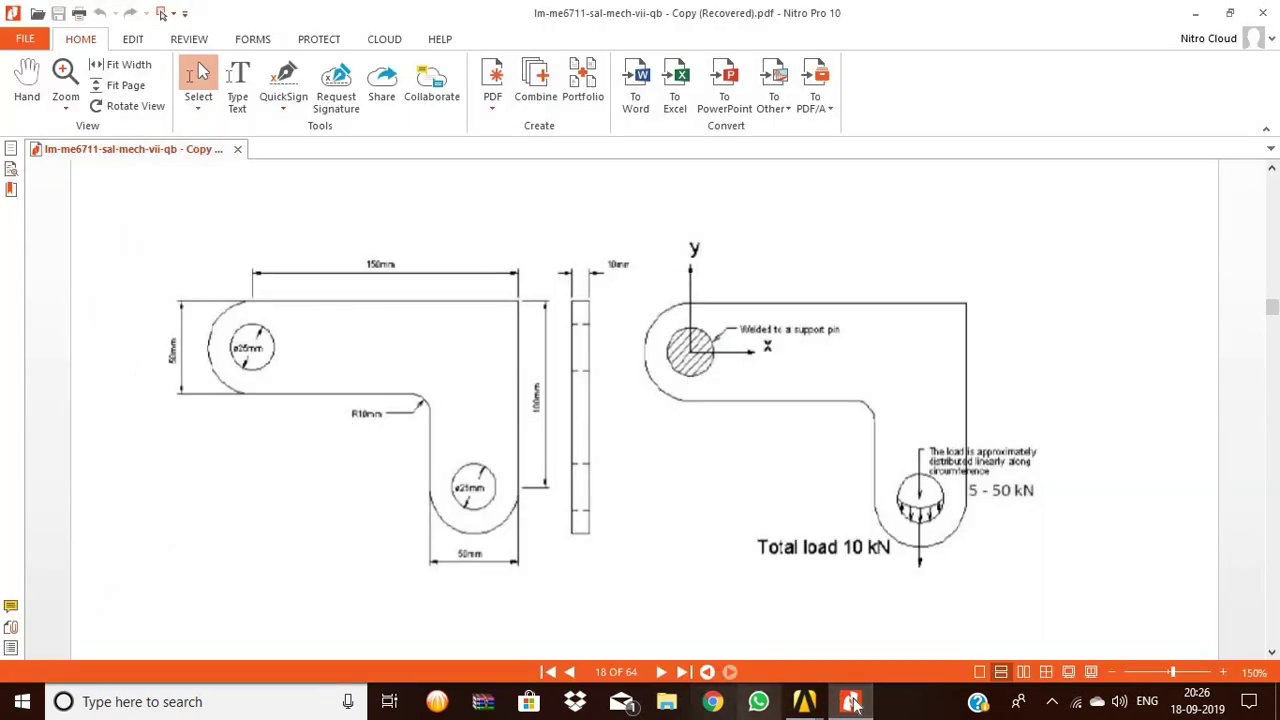
left_click(804, 701)
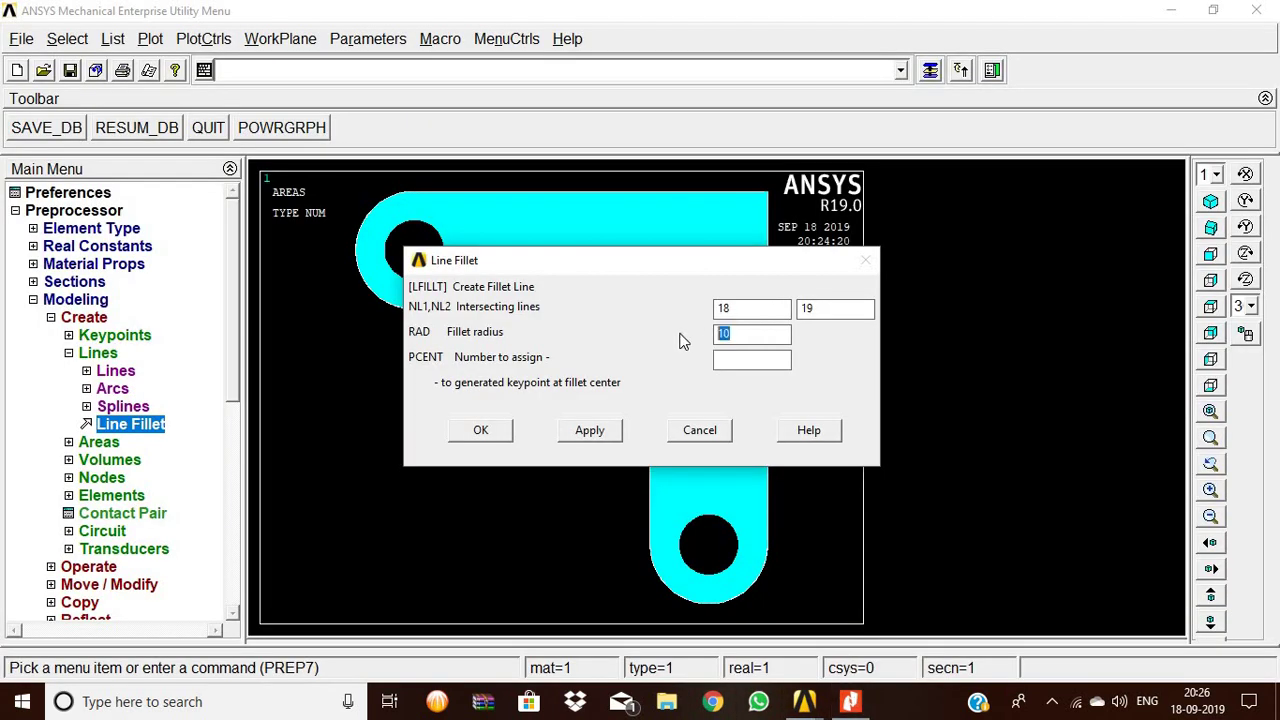
left_click(480, 429)
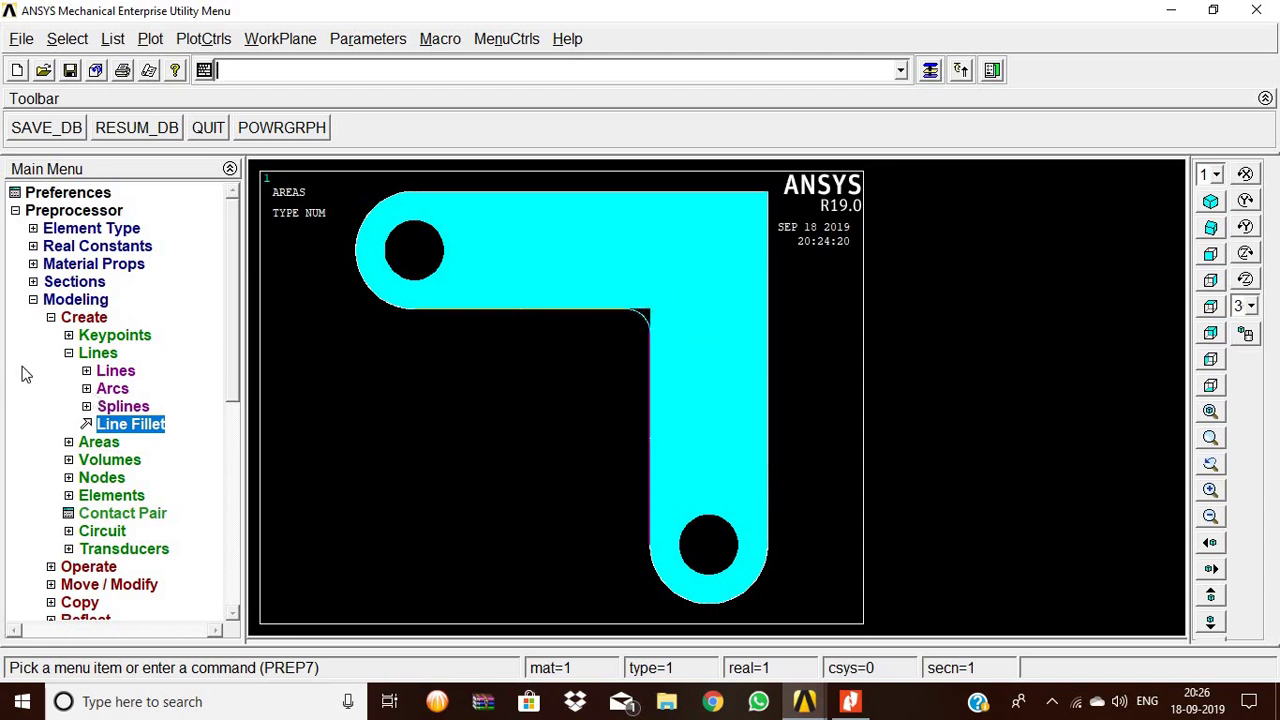
Create an area through keypoints 8, 19 and 18 to fill the inner corner
left_click(86, 356)
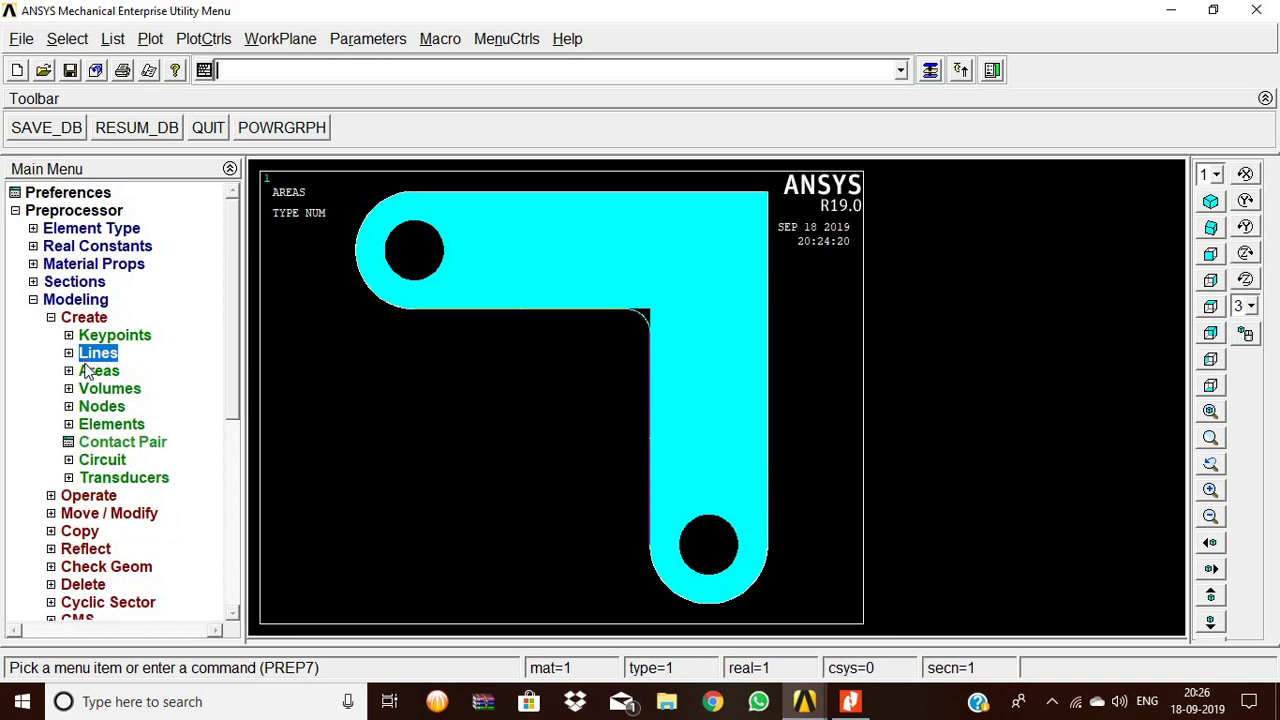
left_click(90, 370)
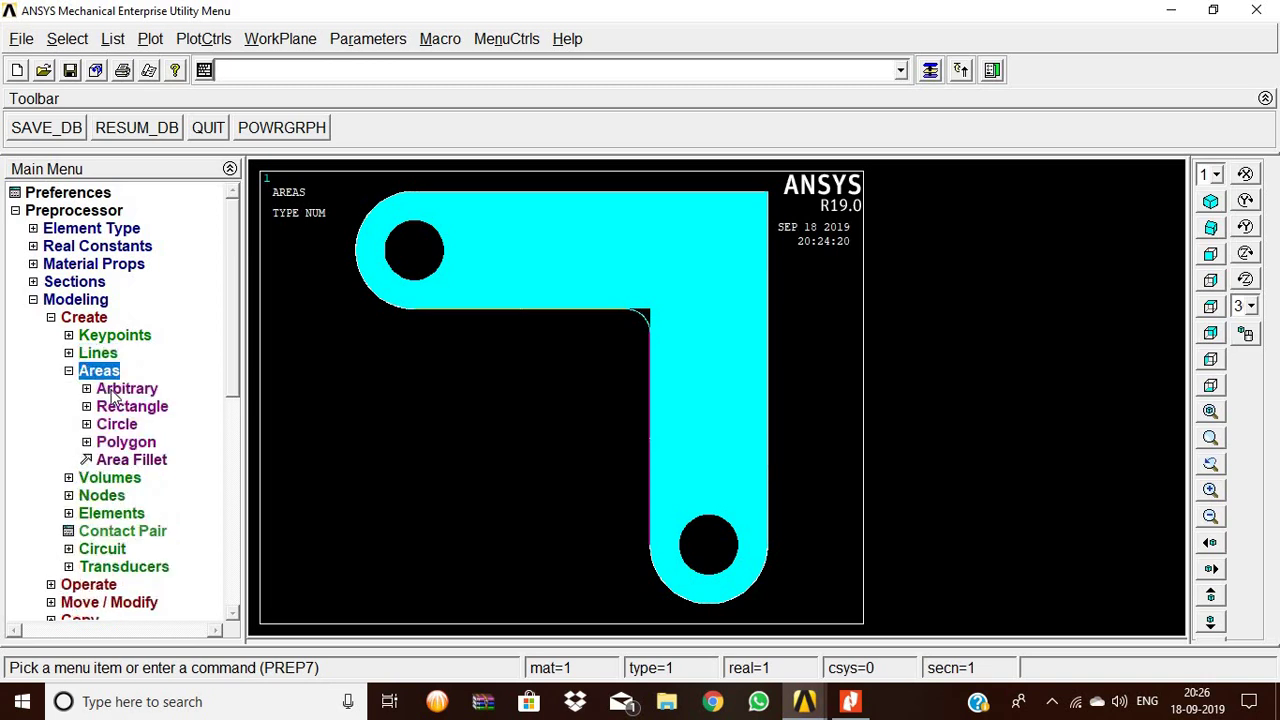
left_click(118, 389)
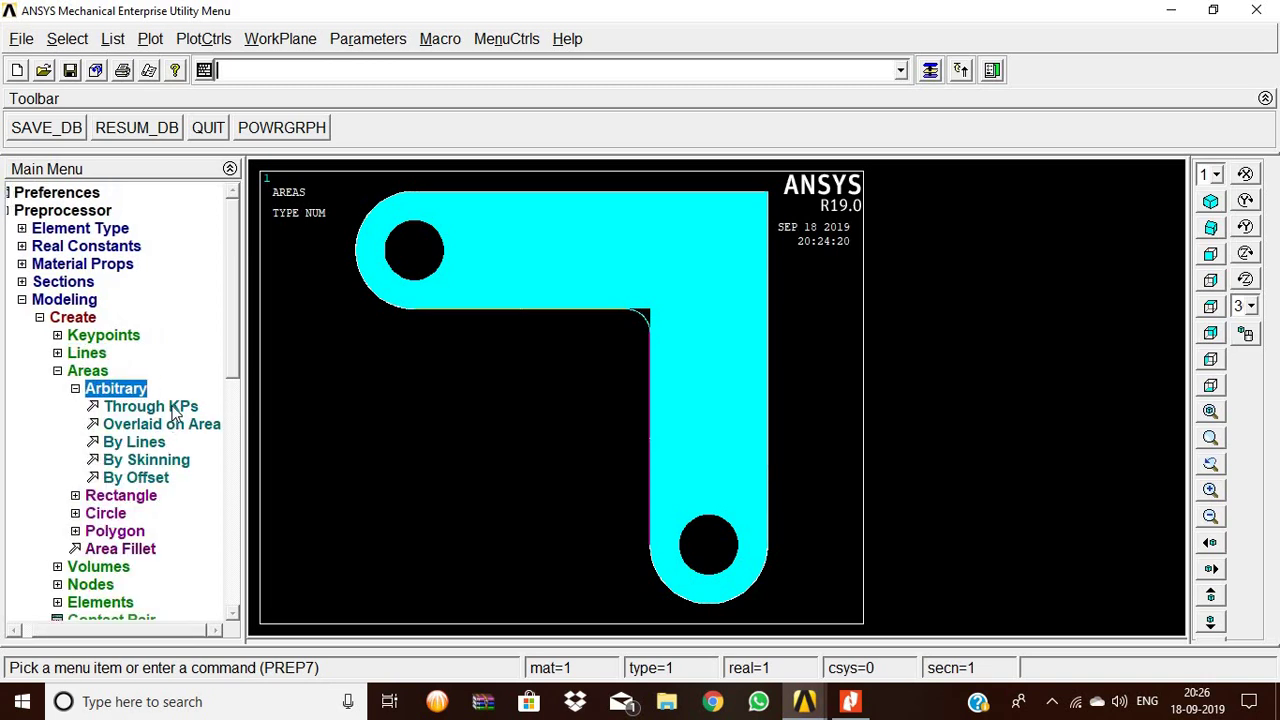
left_click(150, 406)
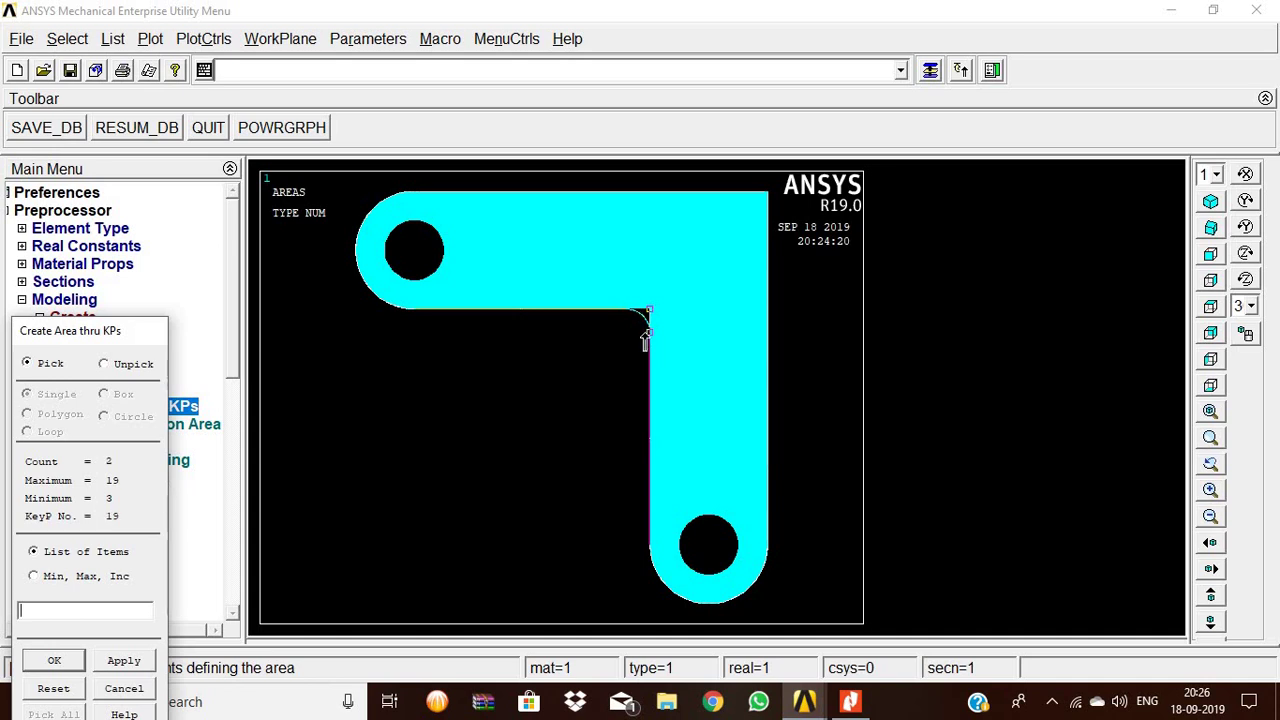
left_click(625, 318)
left_click(604, 380)
left_click(48, 662)
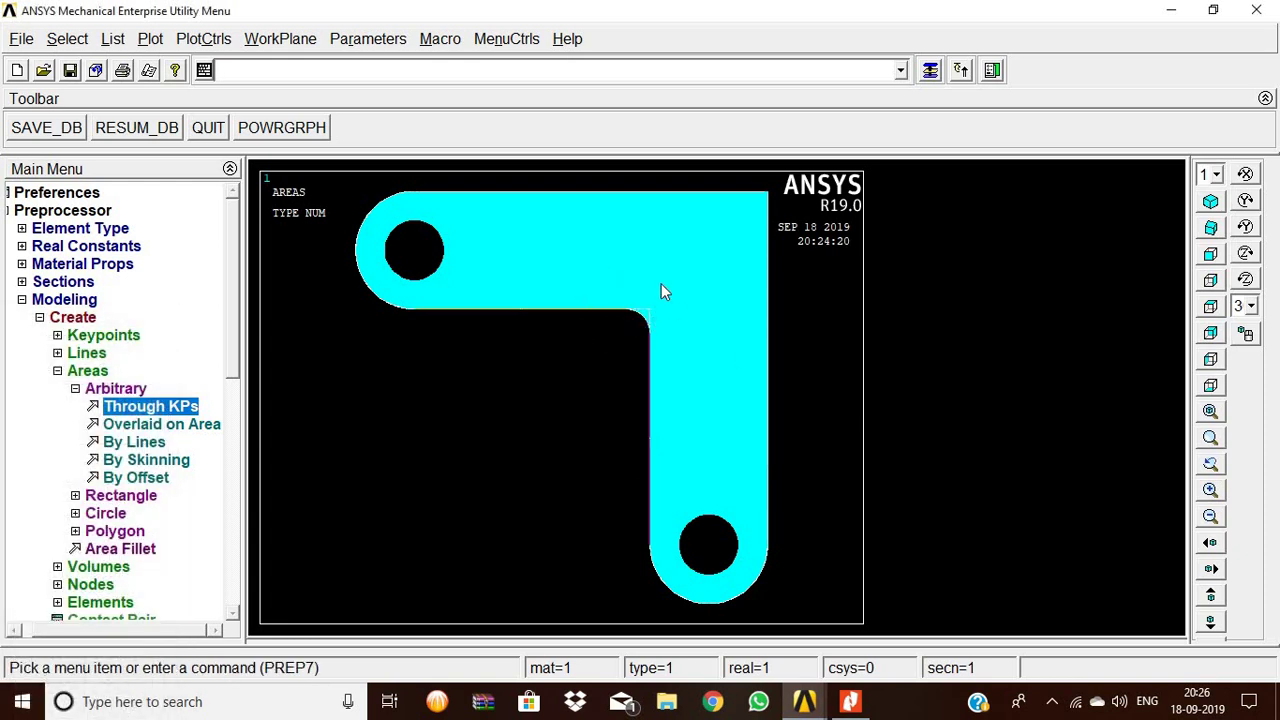
Boolean-add the small corner fill area to the main bracket area
double_click(116, 389)
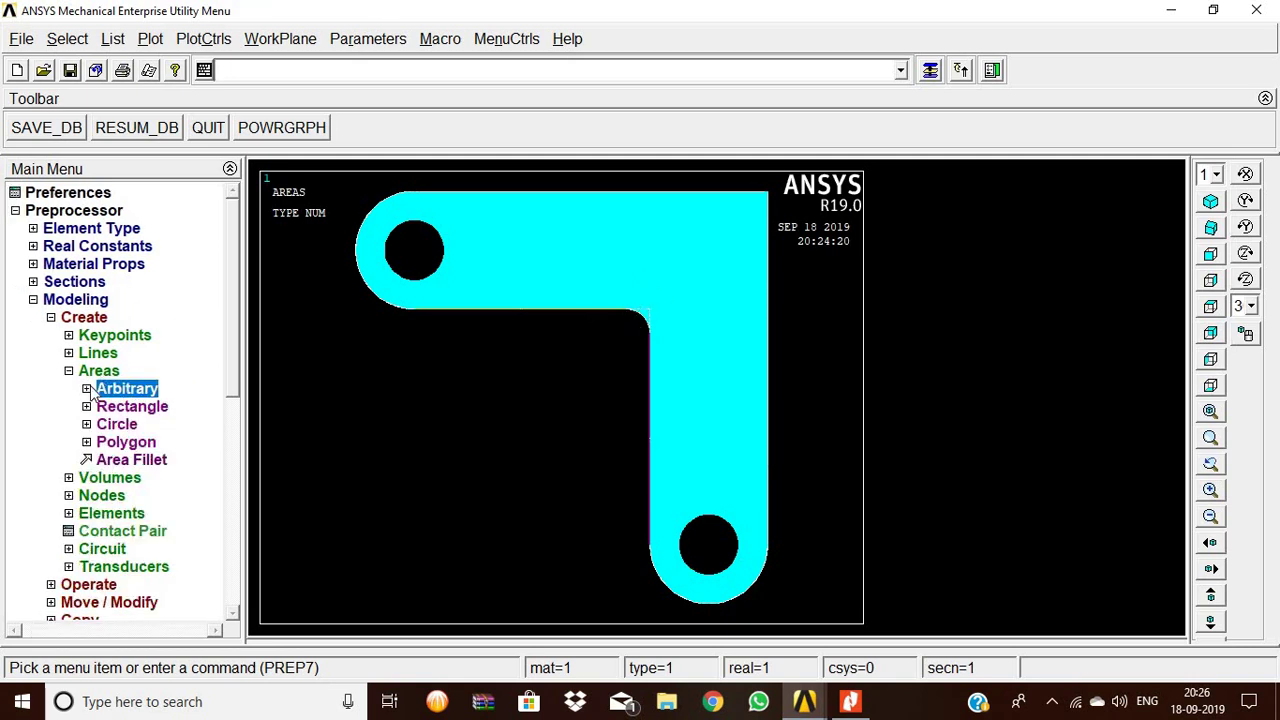
double_click(86, 584)
double_click(118, 426)
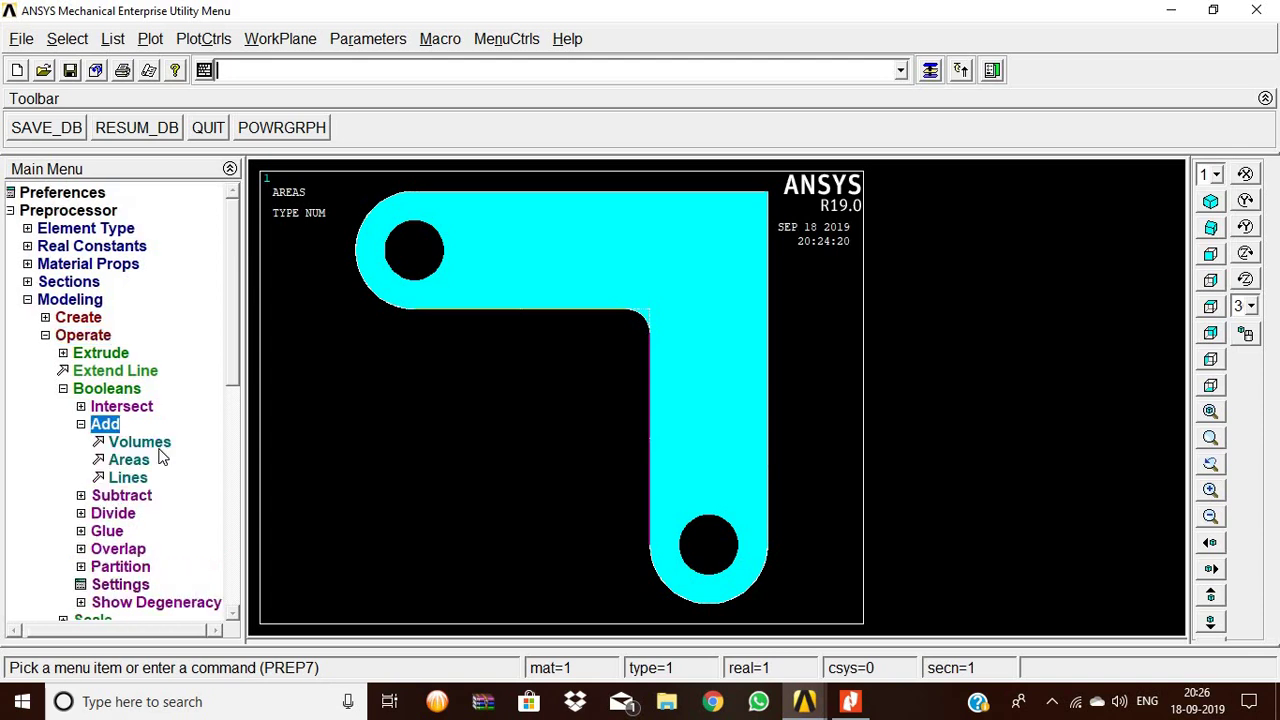
left_click(163, 462)
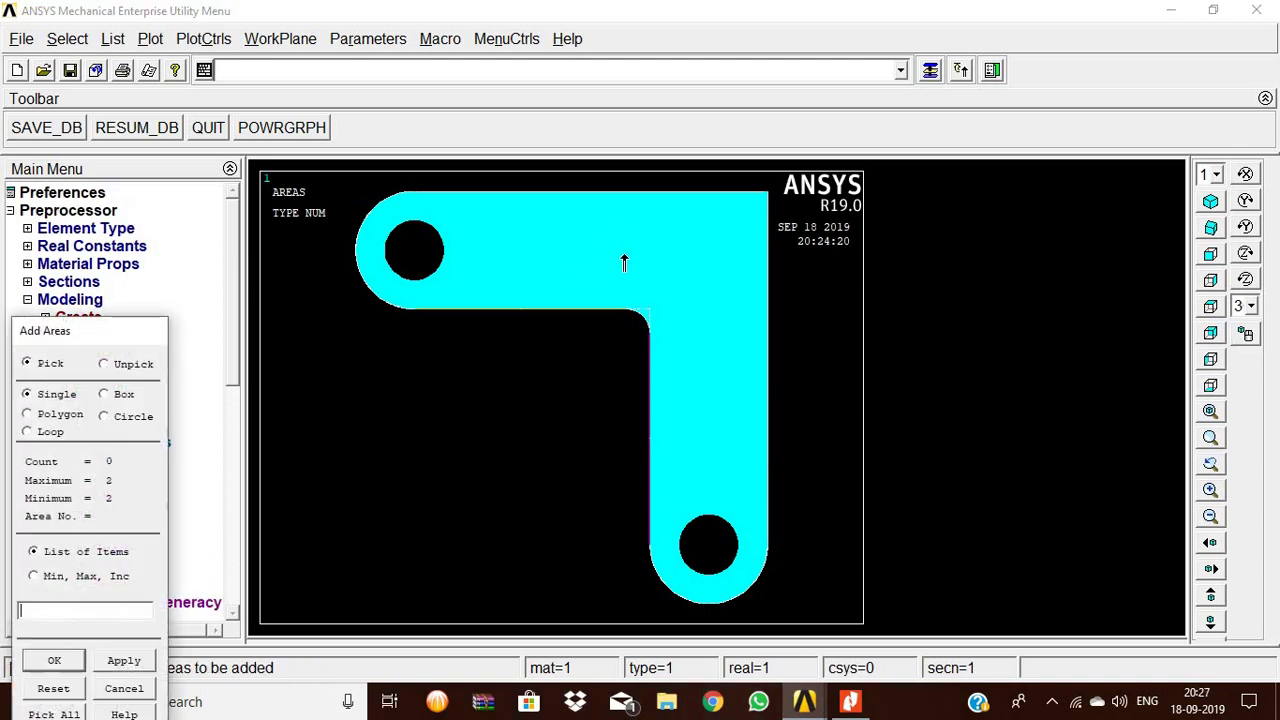
left_click(624, 258)
left_click(617, 252)
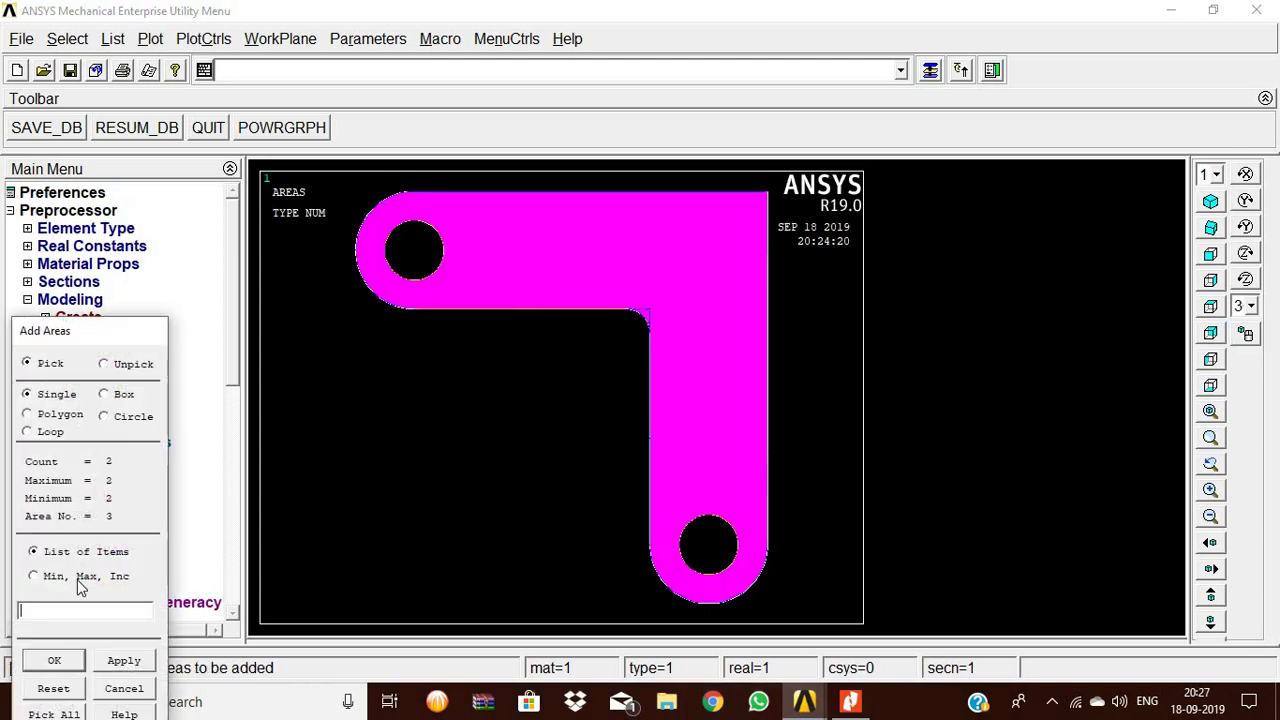
left_click(56, 662)
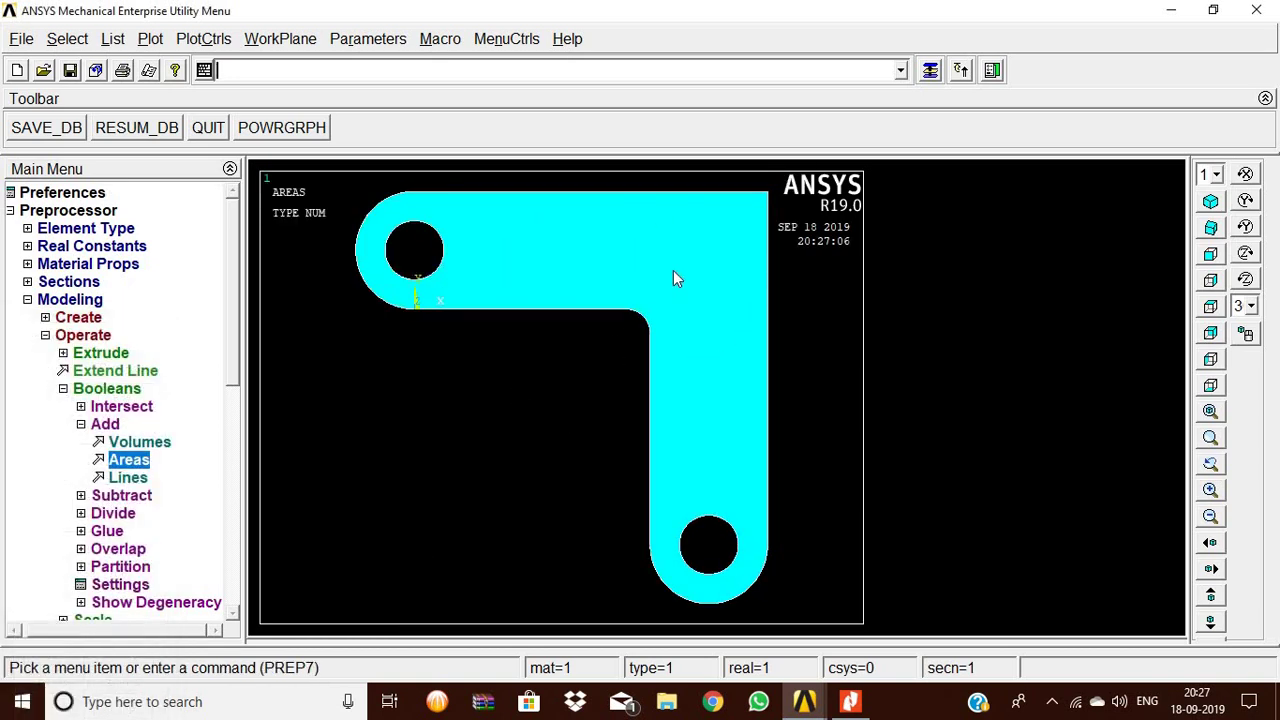
Set the element edge length for all areas to 2
left_click(105, 424)
left_click(78, 338)
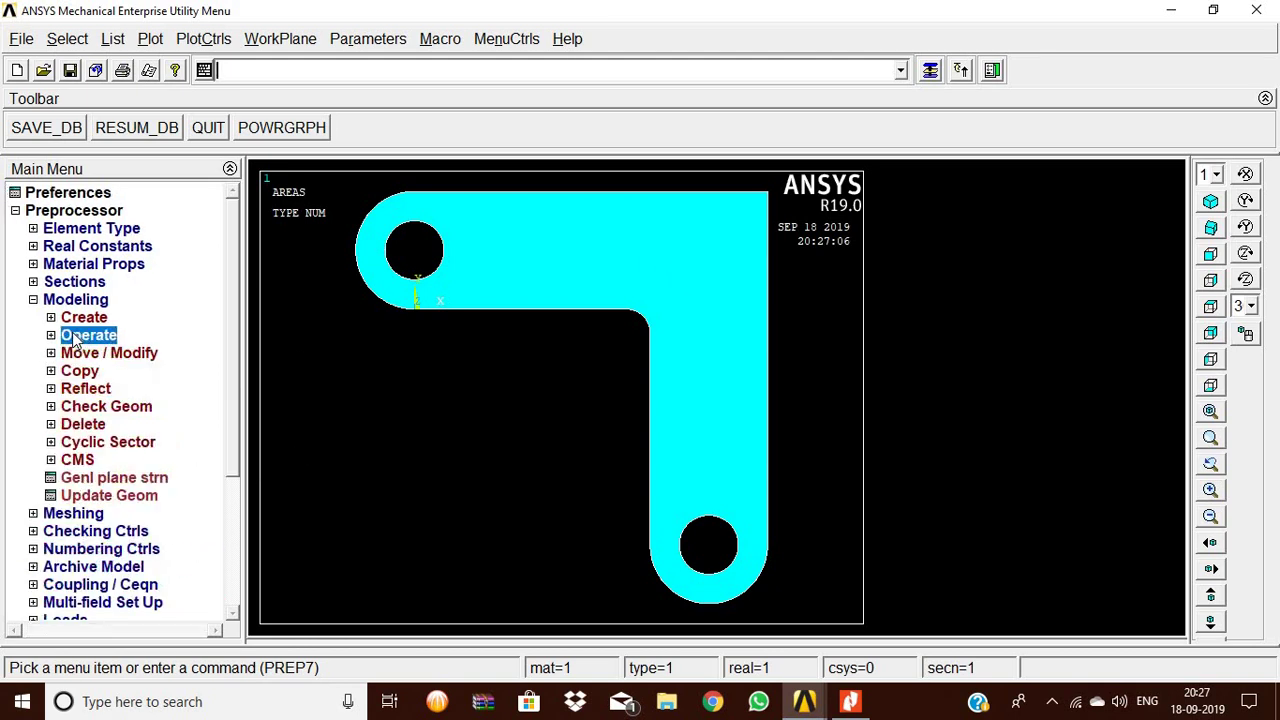
left_click(81, 515)
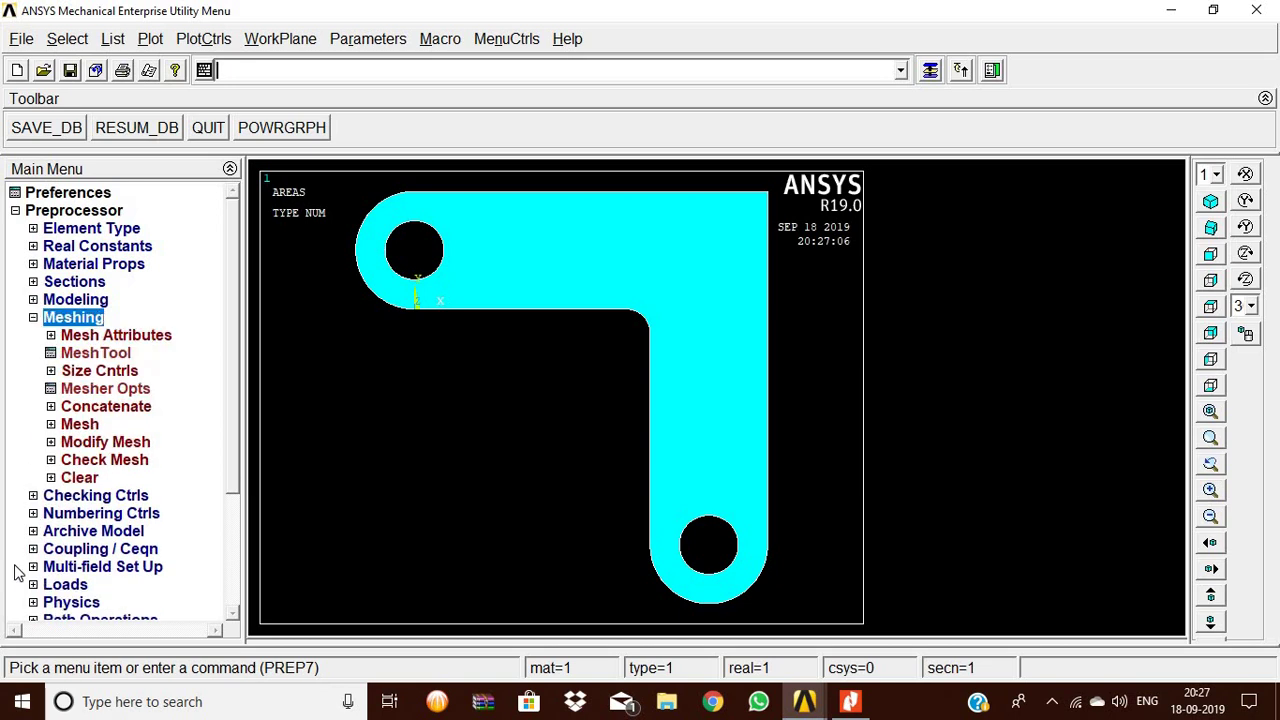
left_click(107, 372)
left_click(112, 406)
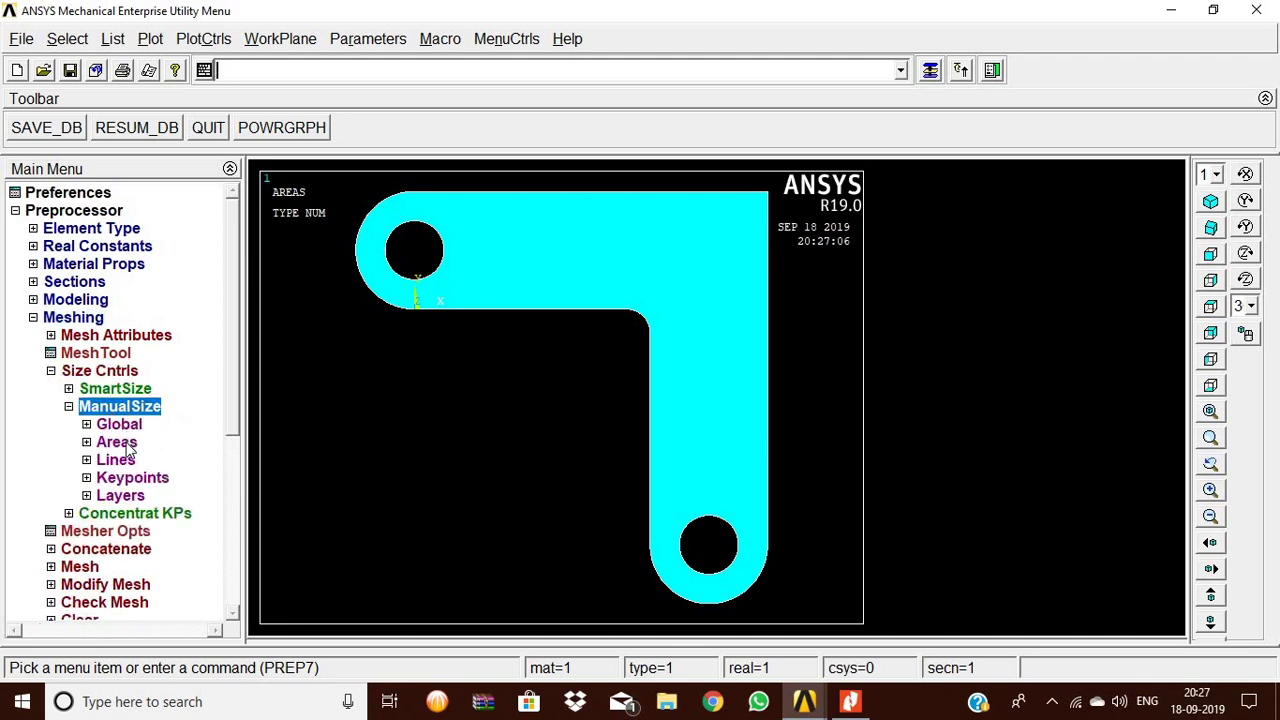
left_click(125, 444)
left_click(148, 464)
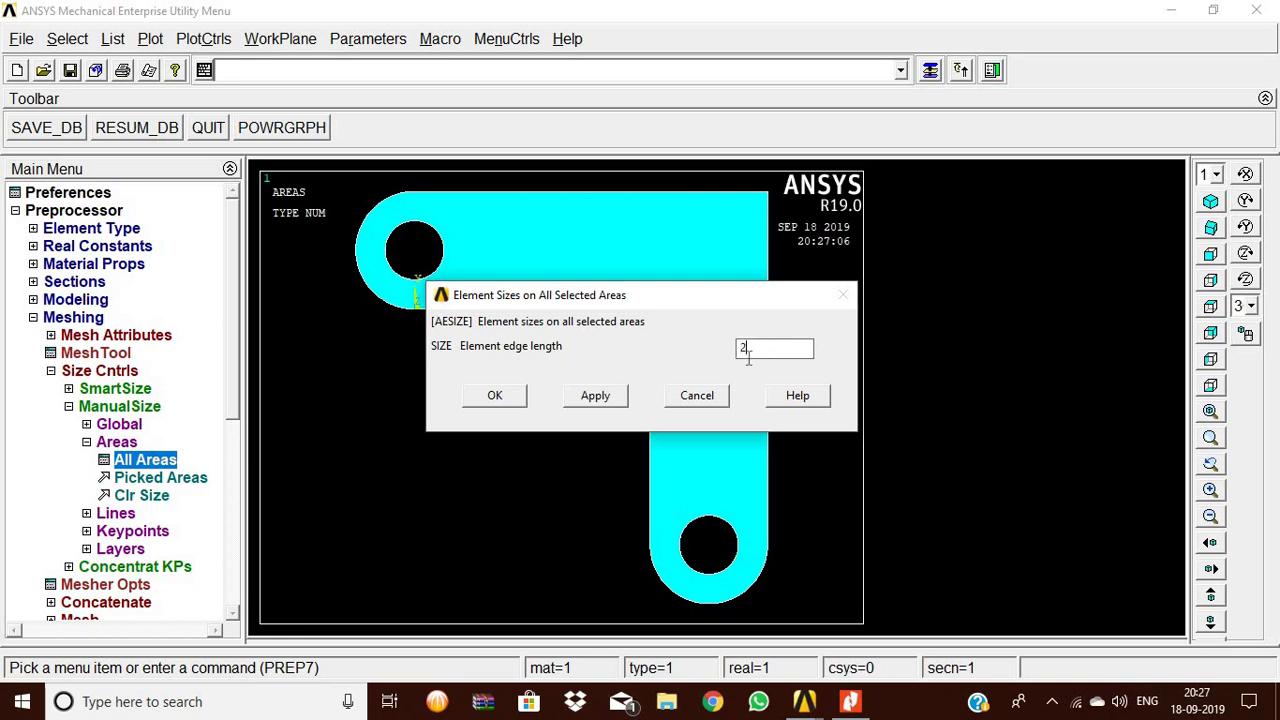
left_click(492, 396)
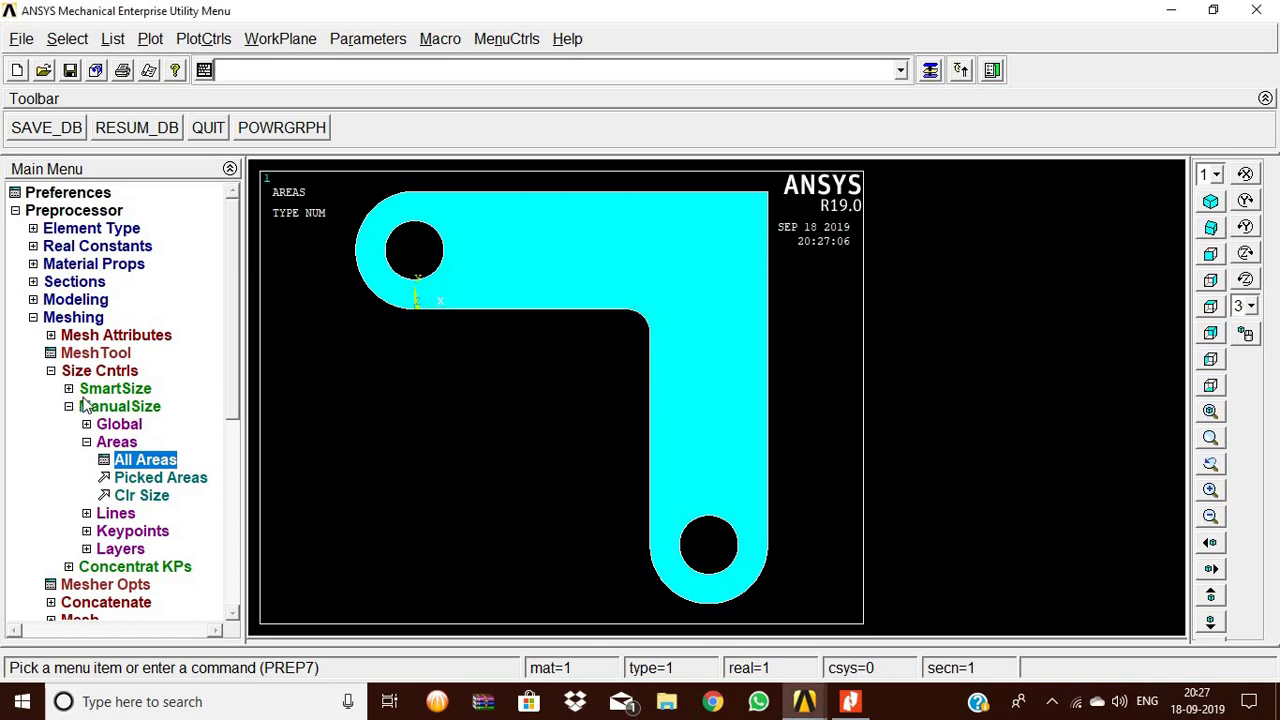
Free-mesh the bracket area with MeshTool into 3476 quad elements
left_click(95, 353)
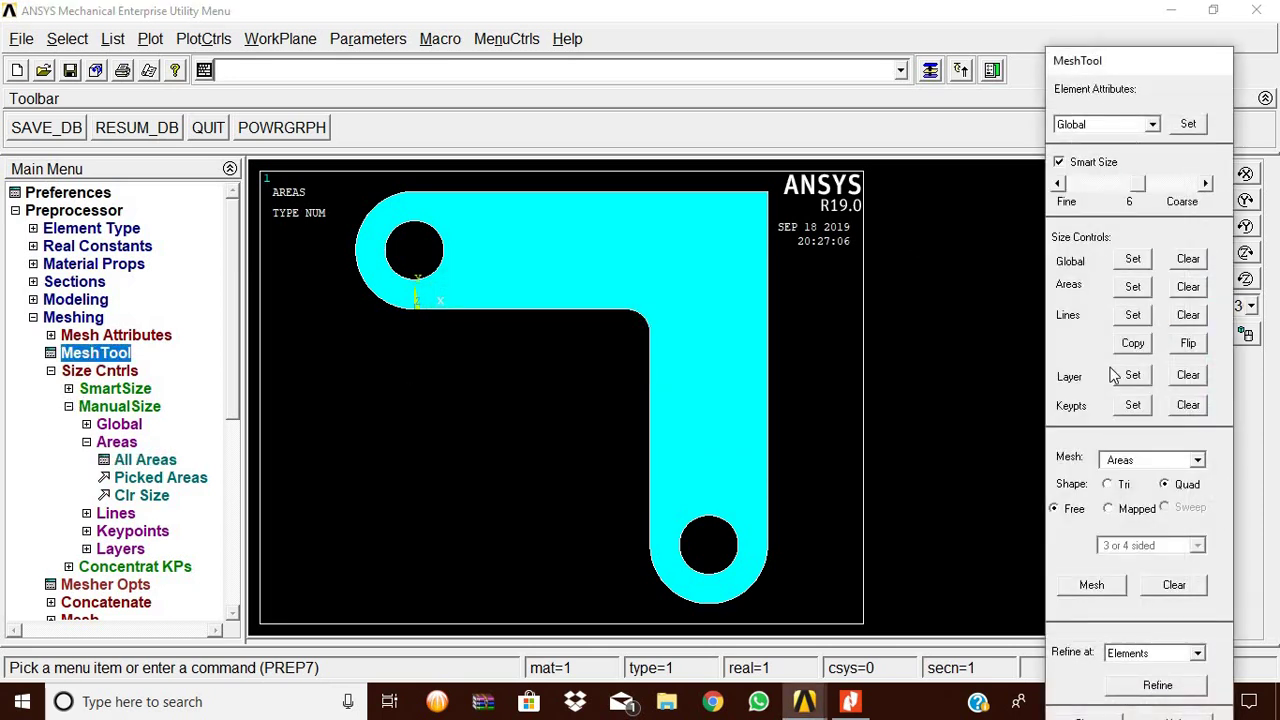
left_click(1088, 588)
left_click(751, 400)
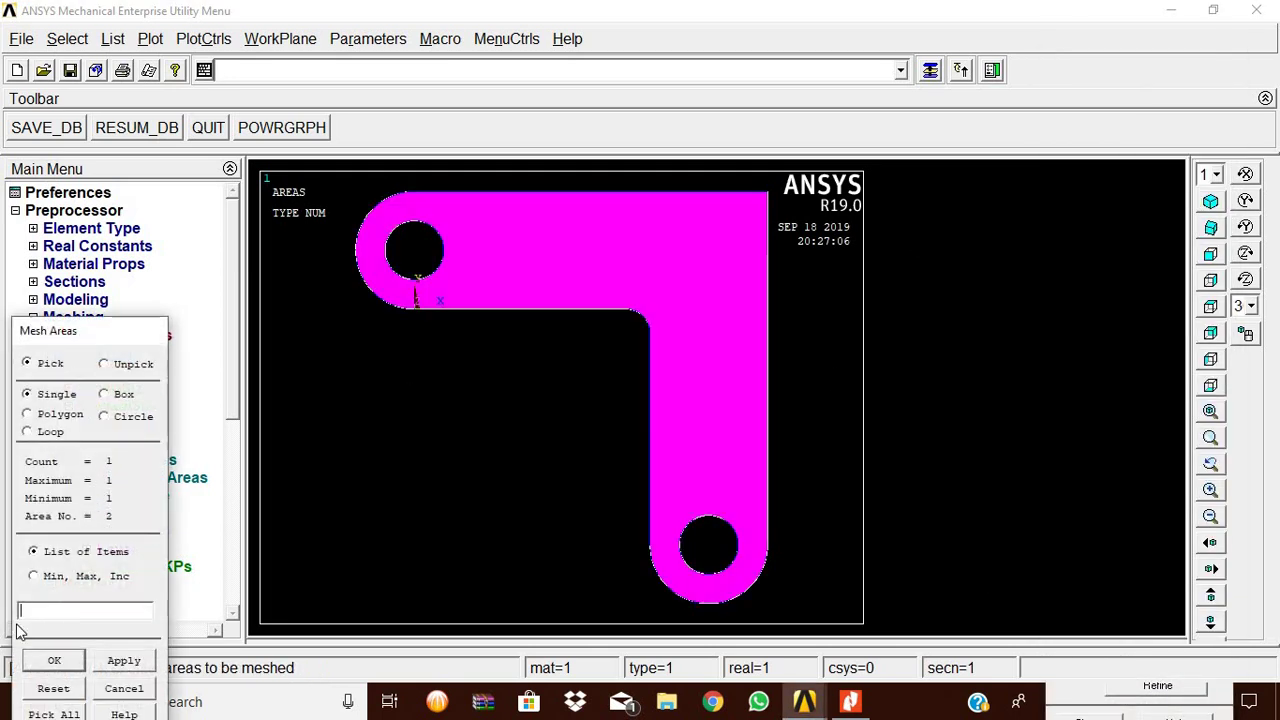
left_click(54, 660)
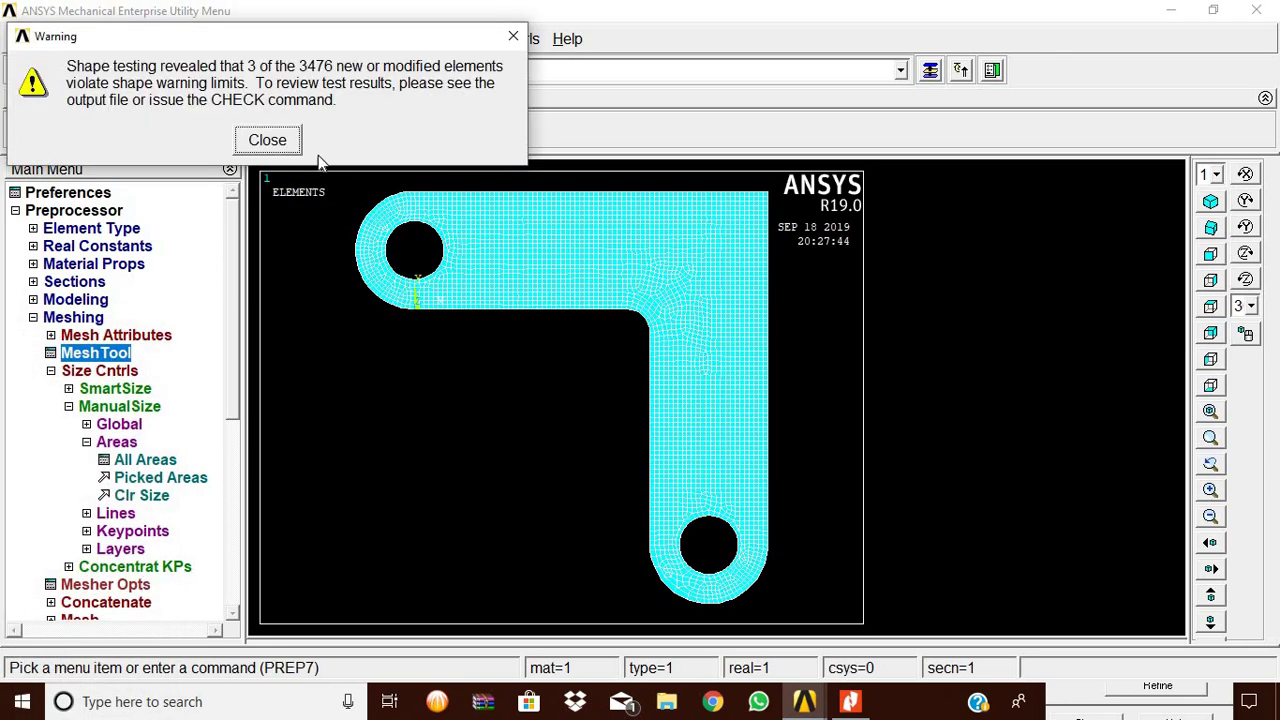
left_click(268, 140)
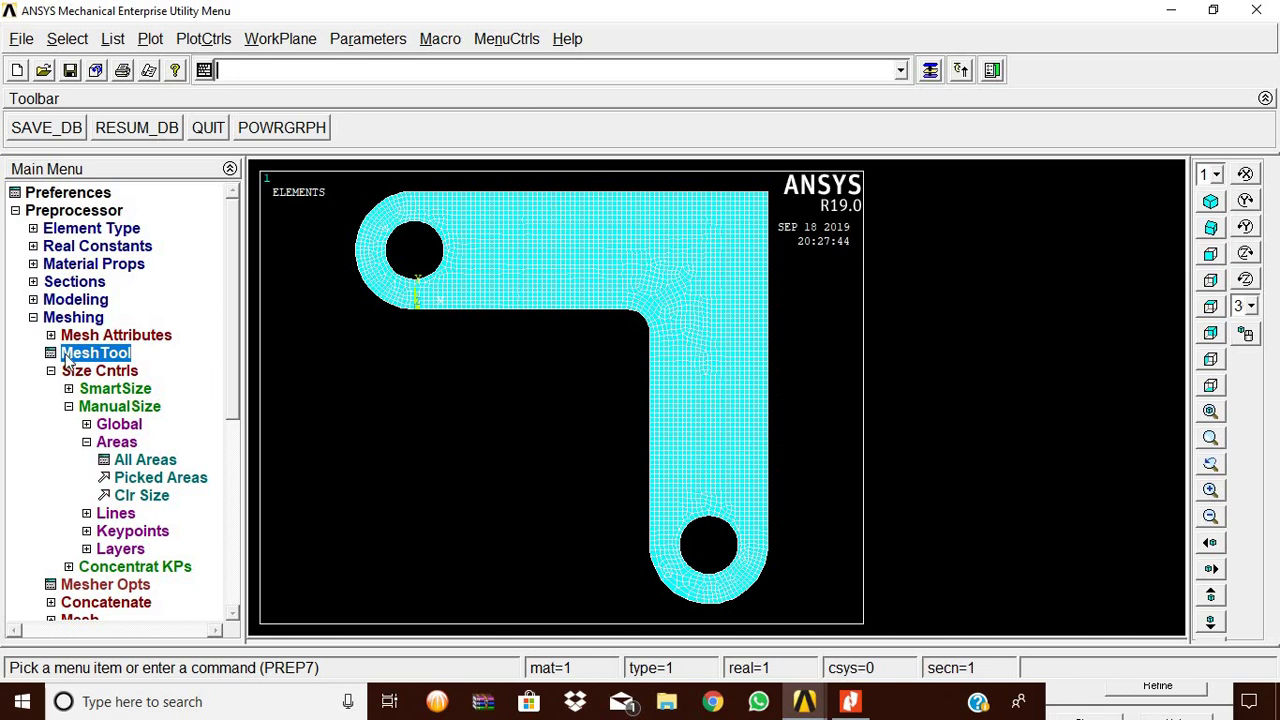
Start applying a structural displacement constraint on lines
left_click(56, 320)
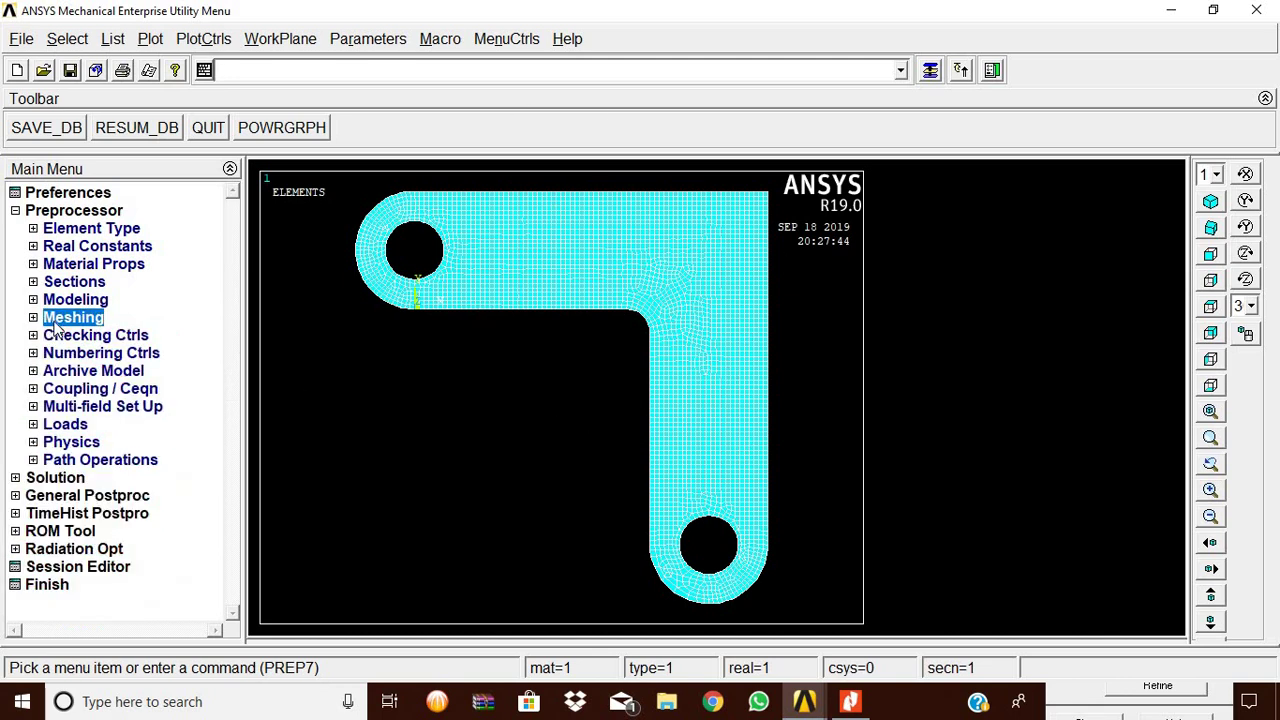
left_click(68, 426)
left_click(72, 461)
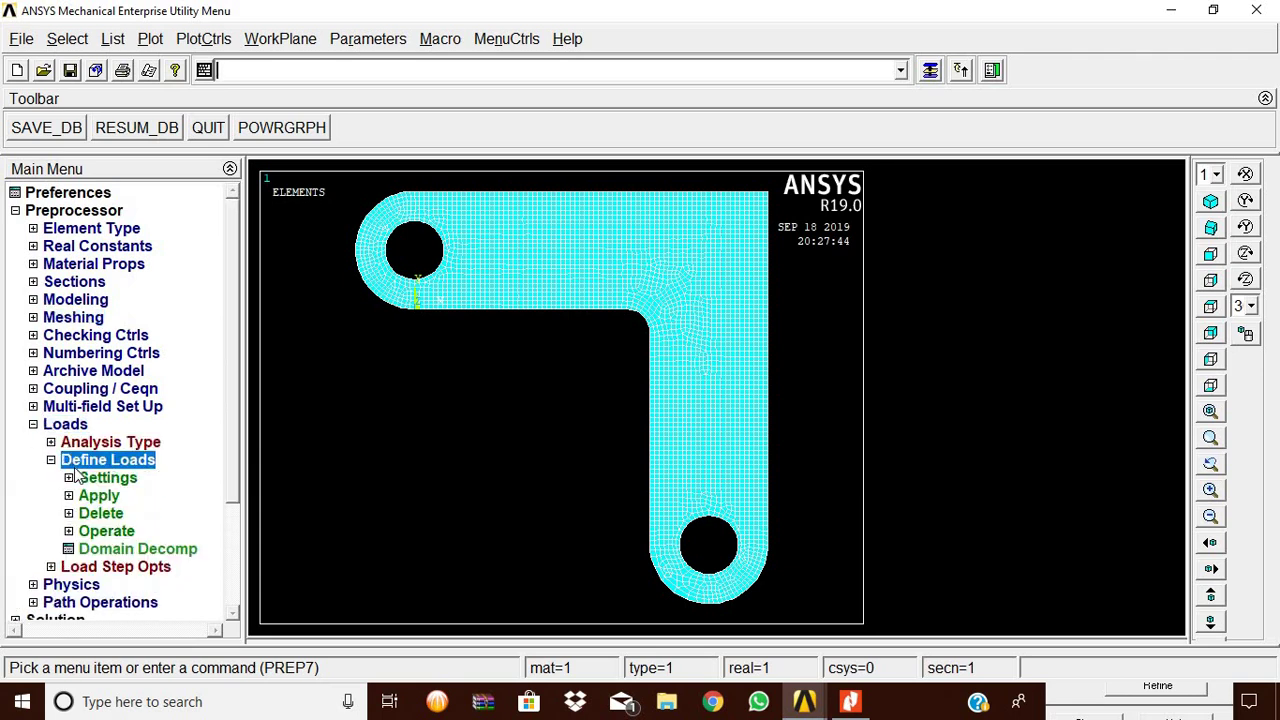
left_click(88, 479)
left_click(100, 479)
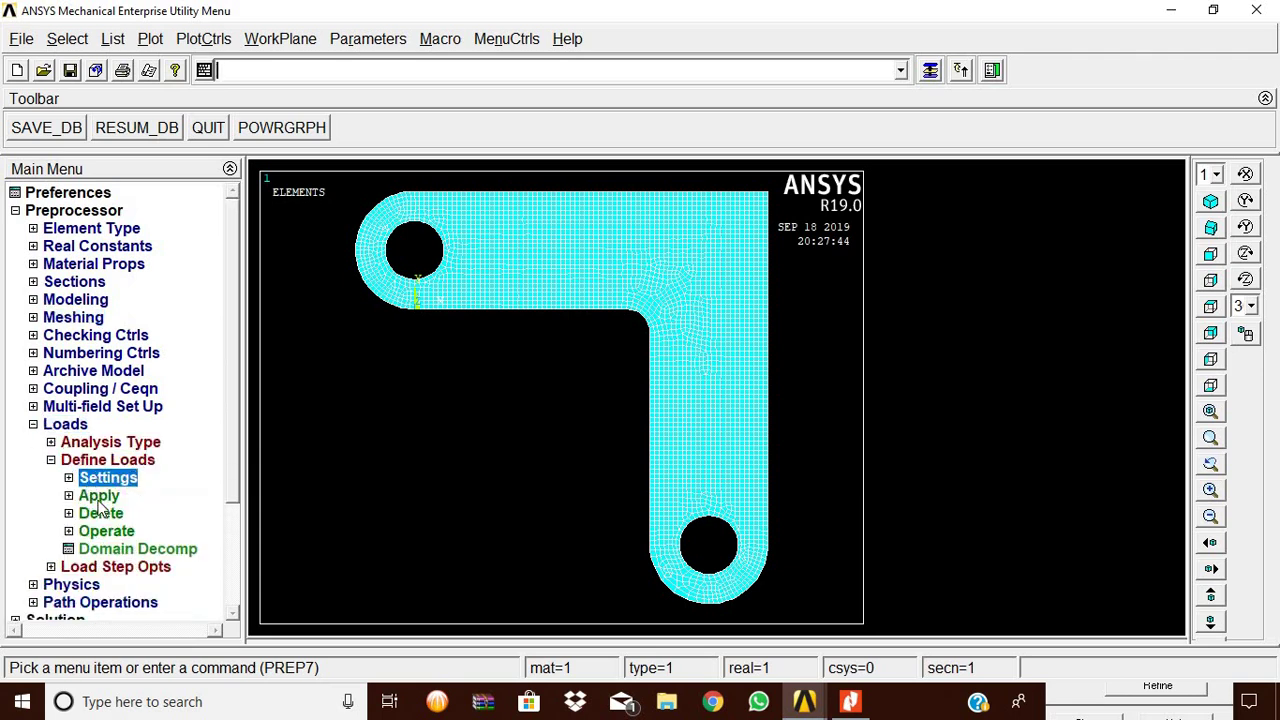
left_click(100, 496)
left_click(112, 514)
left_click(142, 535)
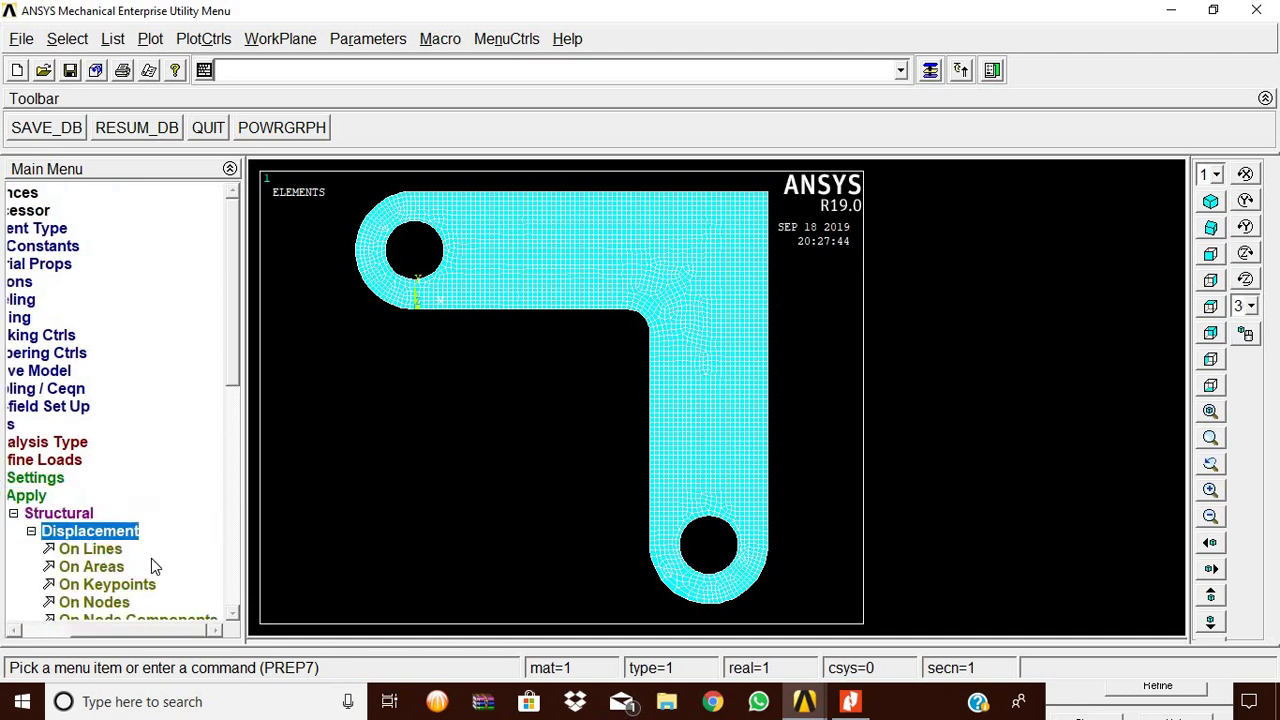
left_click(90, 549)
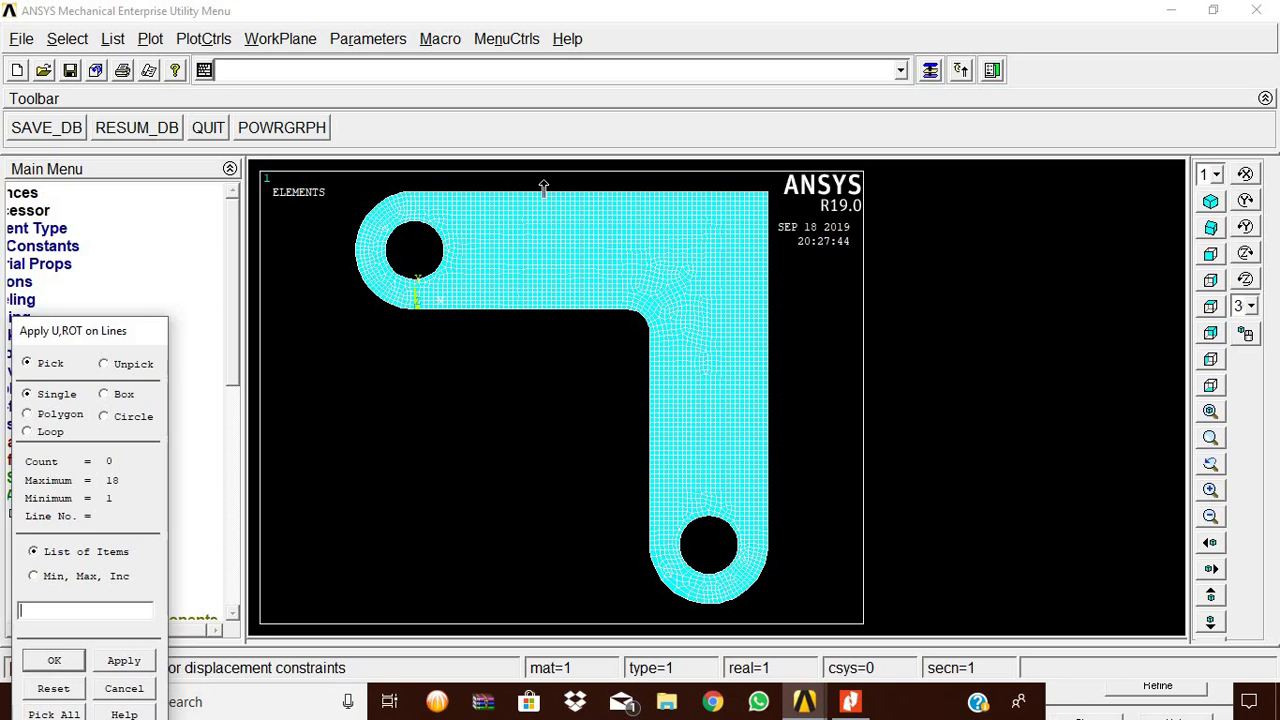
Fix all DOF on the top edge line and the two right-edge lines
left_click(570, 199)
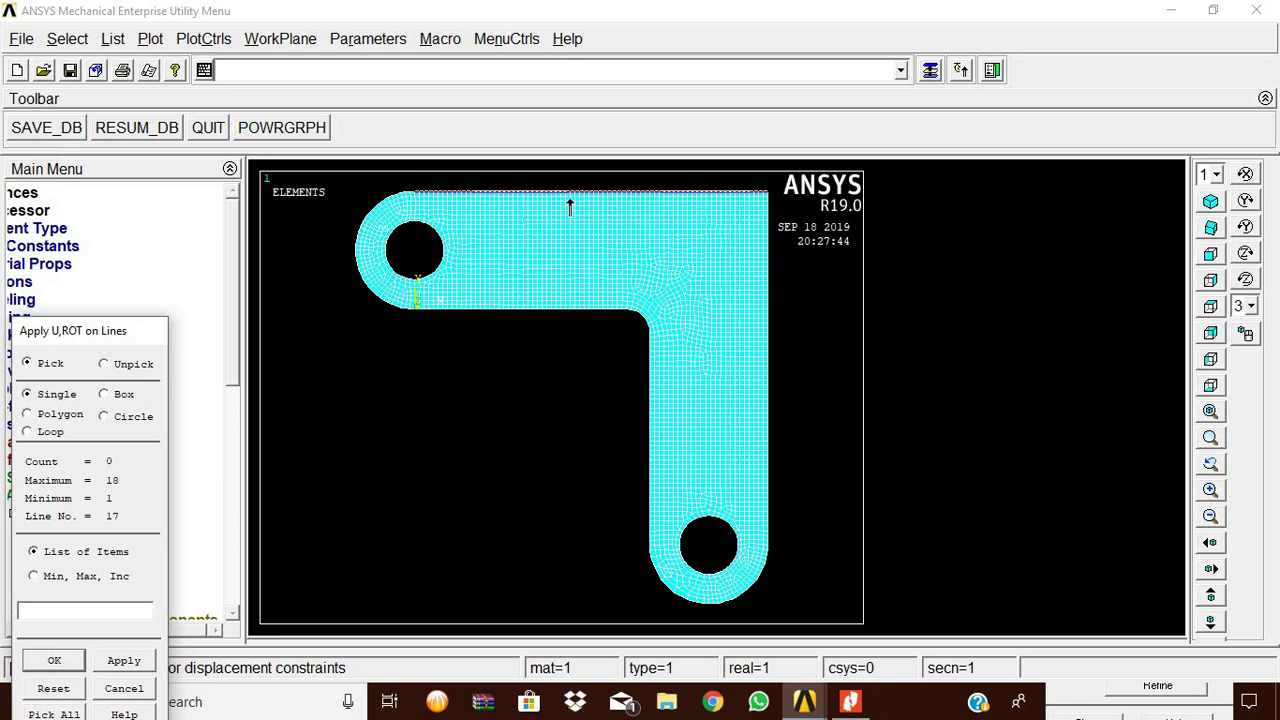
left_click(776, 282)
left_click(782, 460)
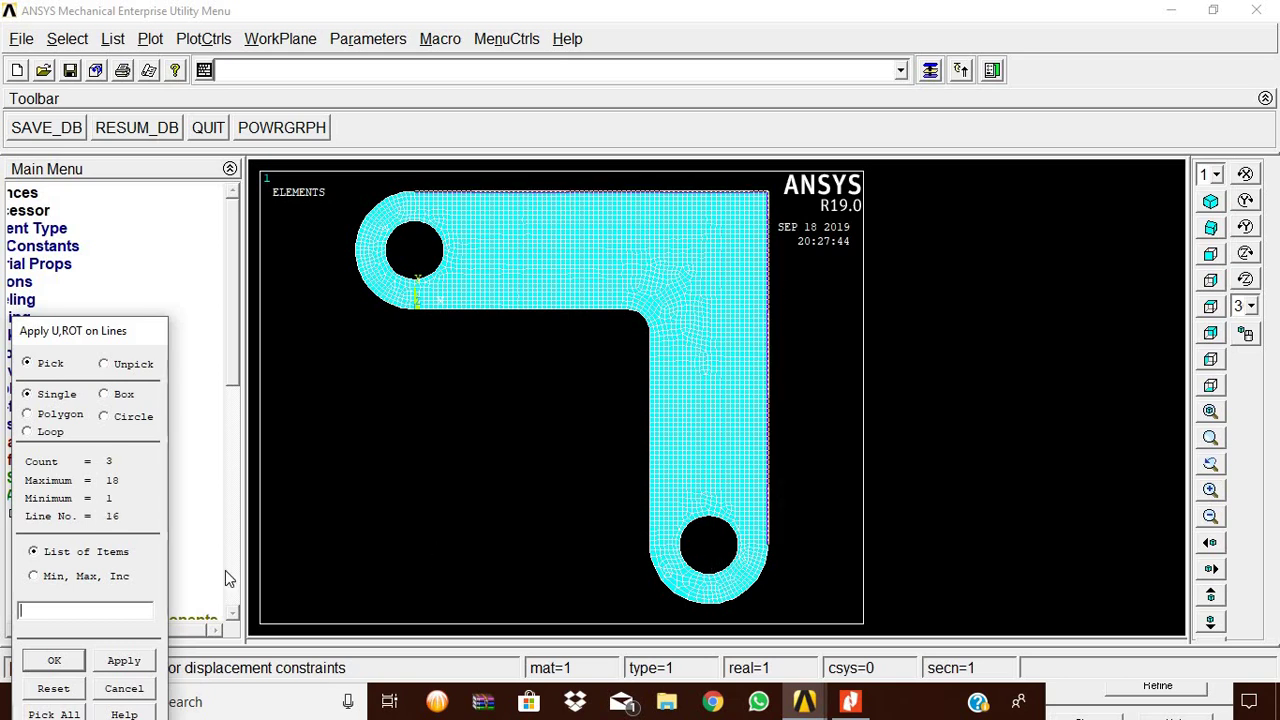
left_click(56, 662)
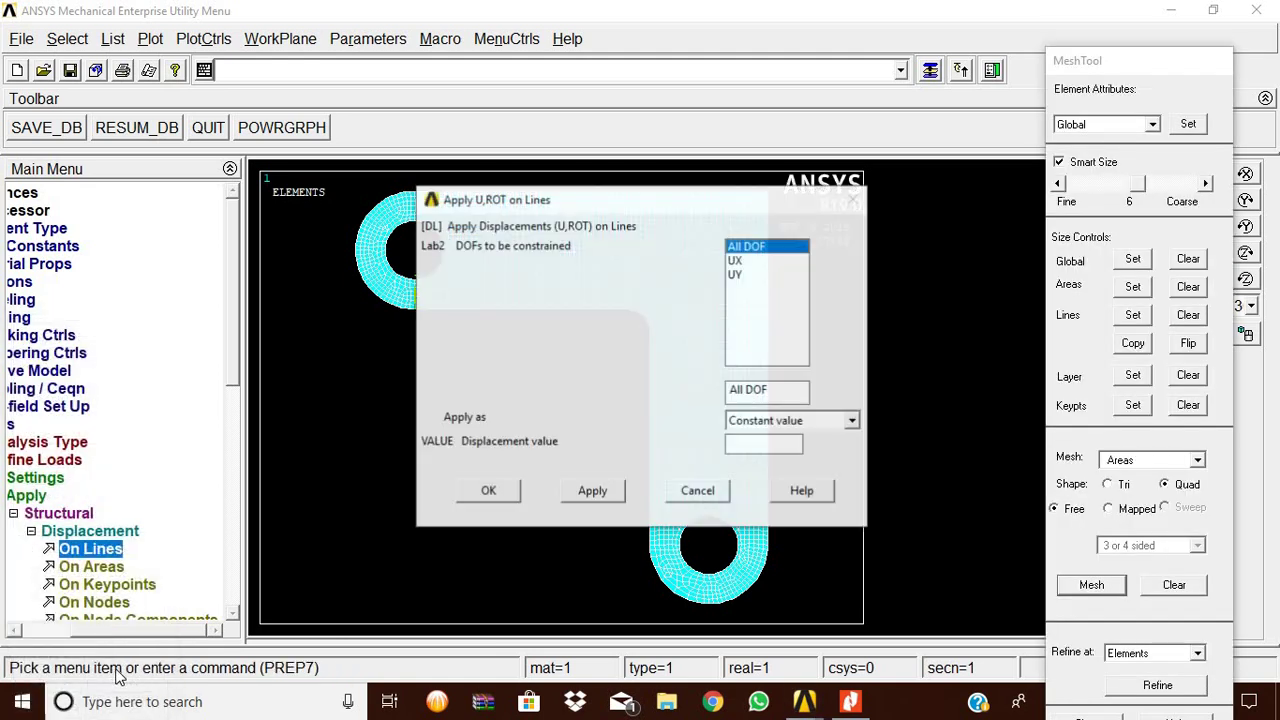
left_click(489, 492)
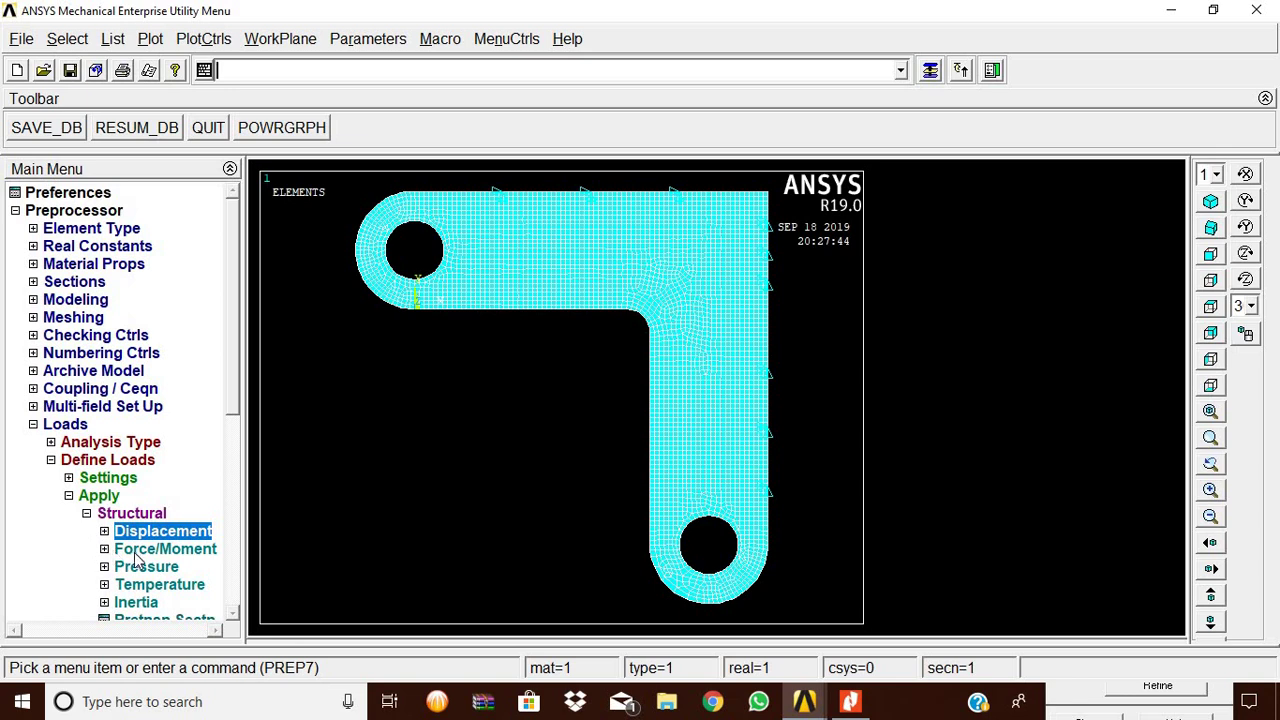
Select the four pin-hole arcs for a line pressure and enter a value of 1
left_click(144, 568)
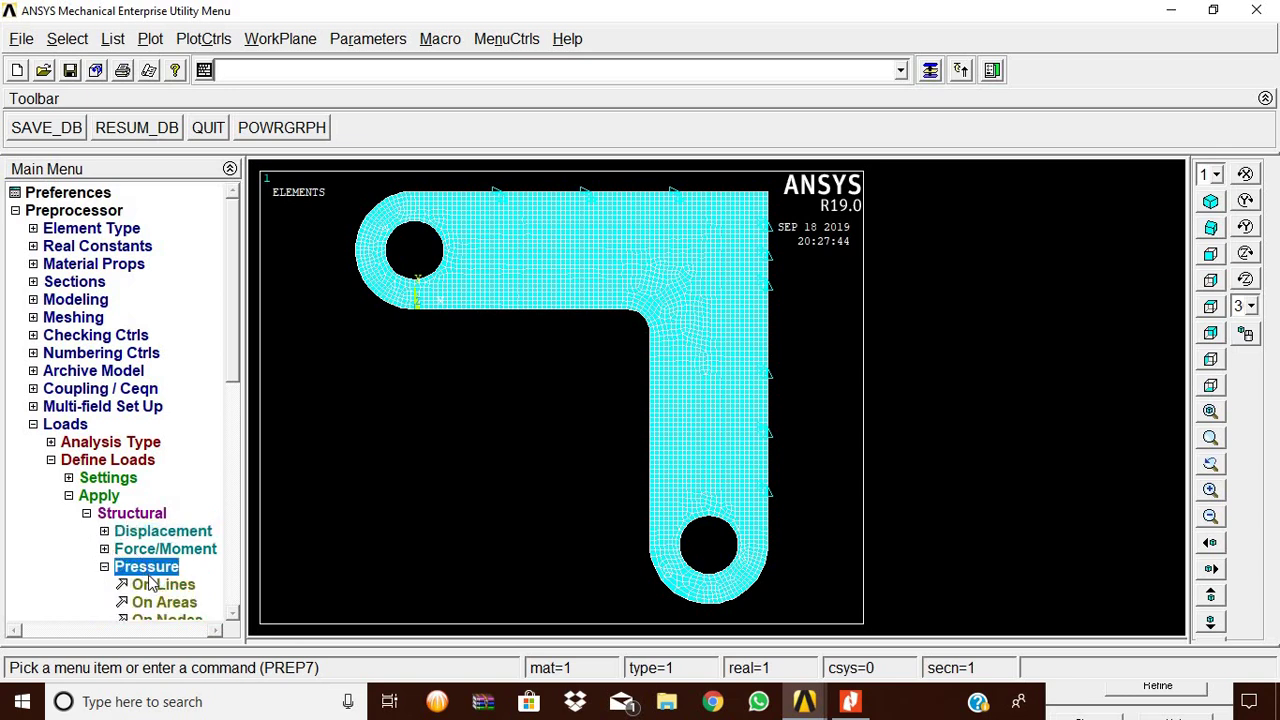
left_click(152, 586)
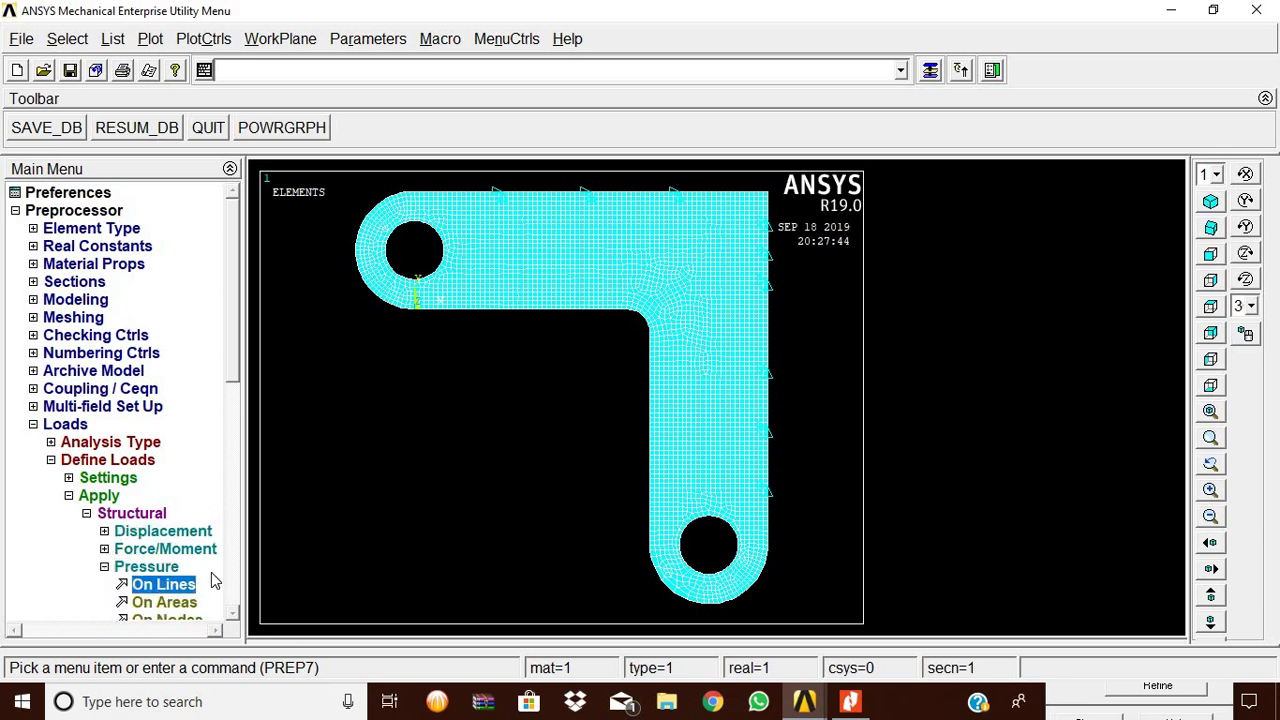
left_click(397, 278)
left_click(684, 565)
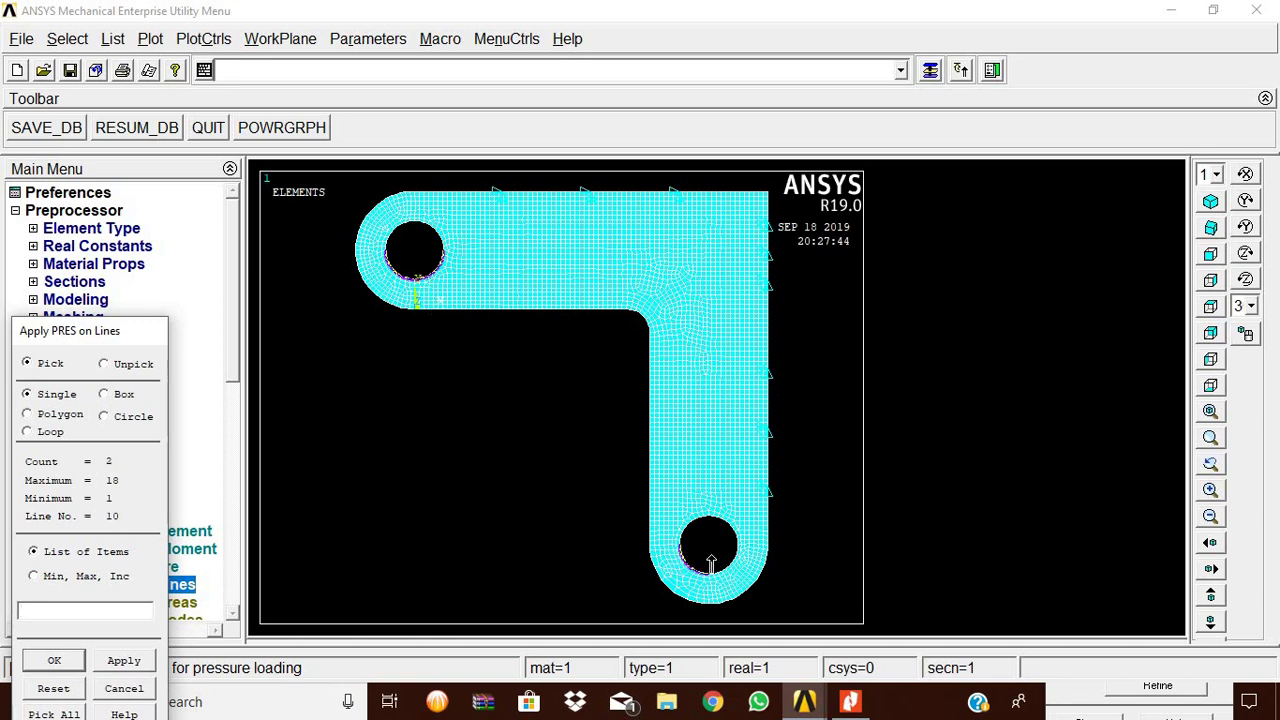
left_click(728, 573)
left_click(54, 660)
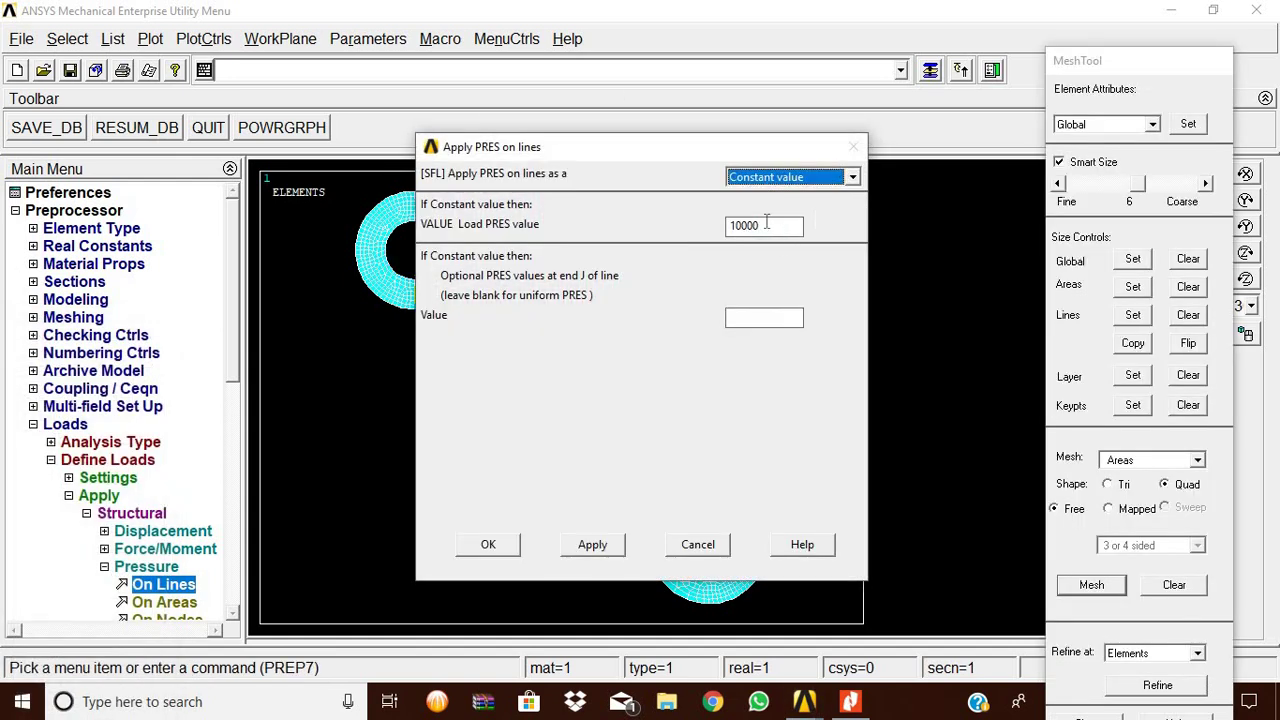
left_click_drag(767, 222, 670, 225)
type("1")
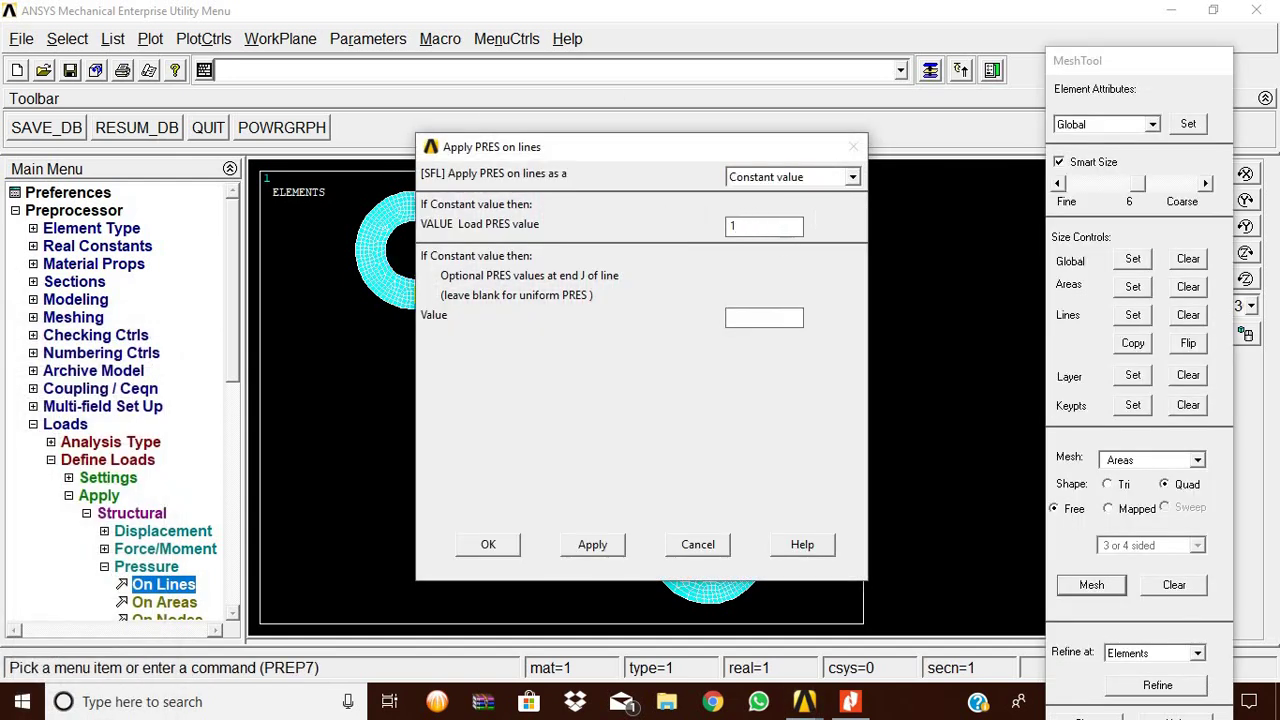
Check the 10 kN lower-hole load on the Nitro Pro drawing, then minimize it
left_click(850, 701)
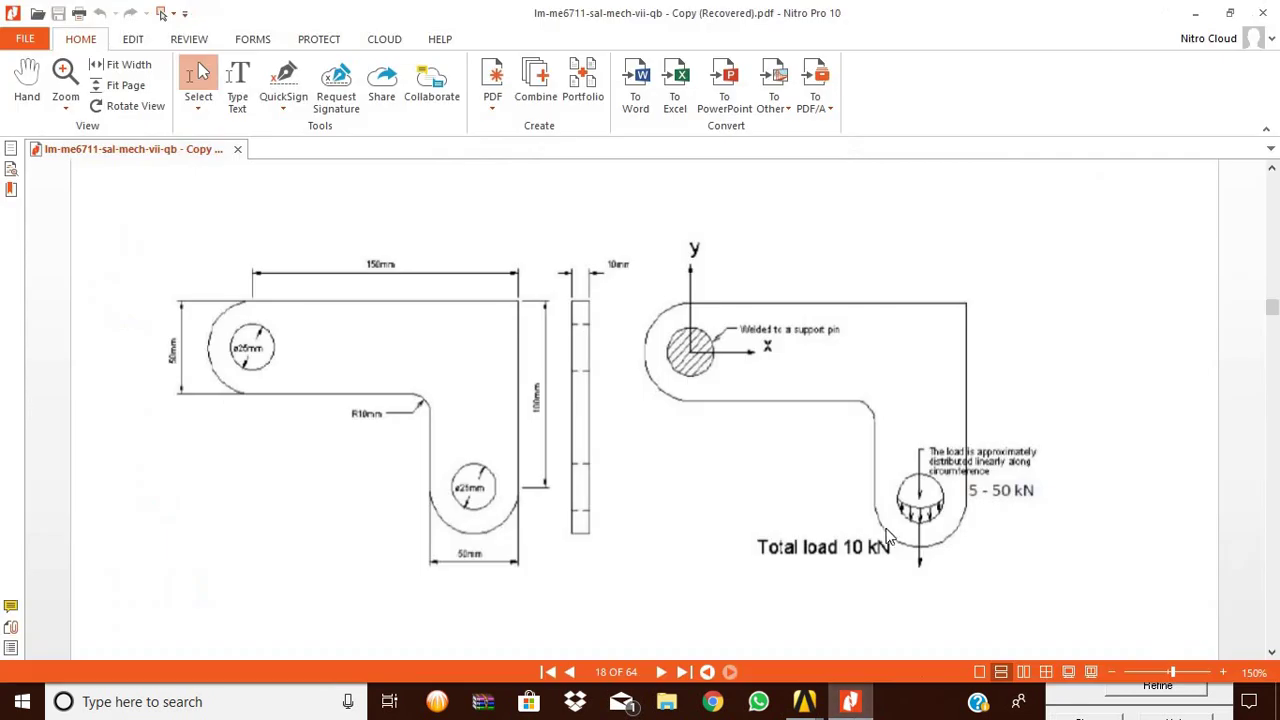
left_click(866, 704)
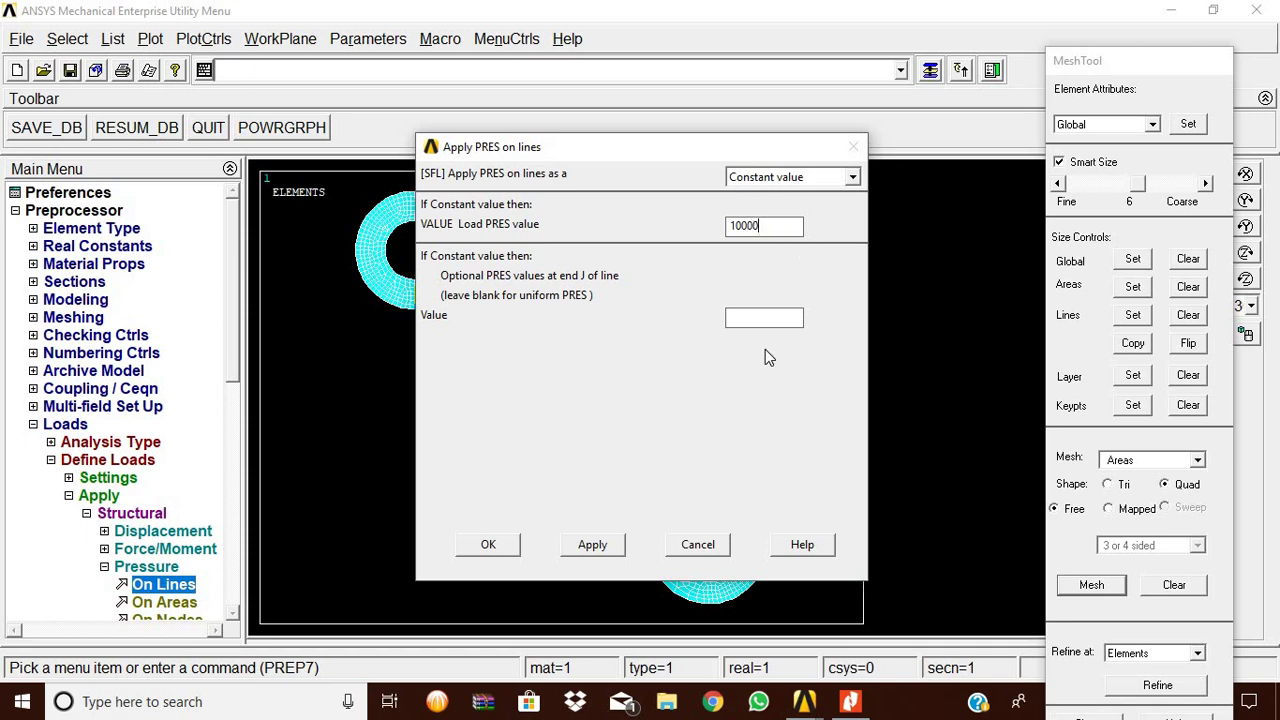
Apply a 10000 pressure on the hole arcs and expand the Solution menu
left_click(488, 544)
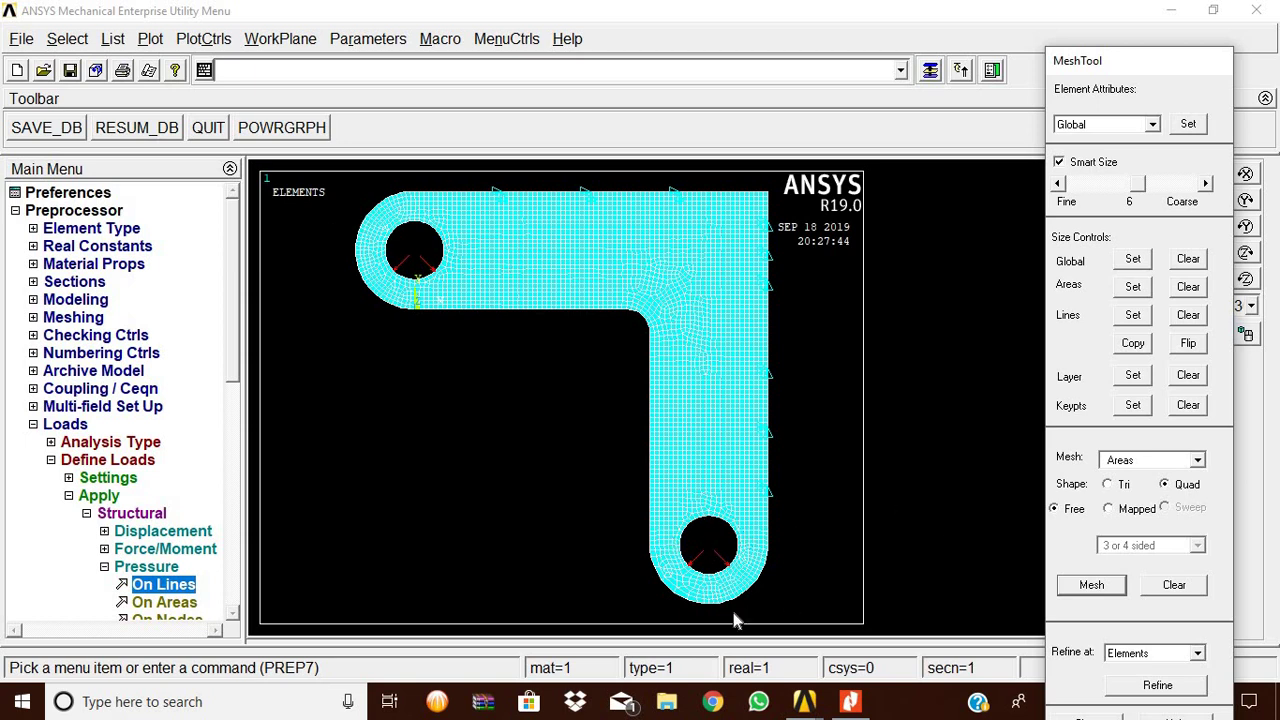
left_click(148, 567)
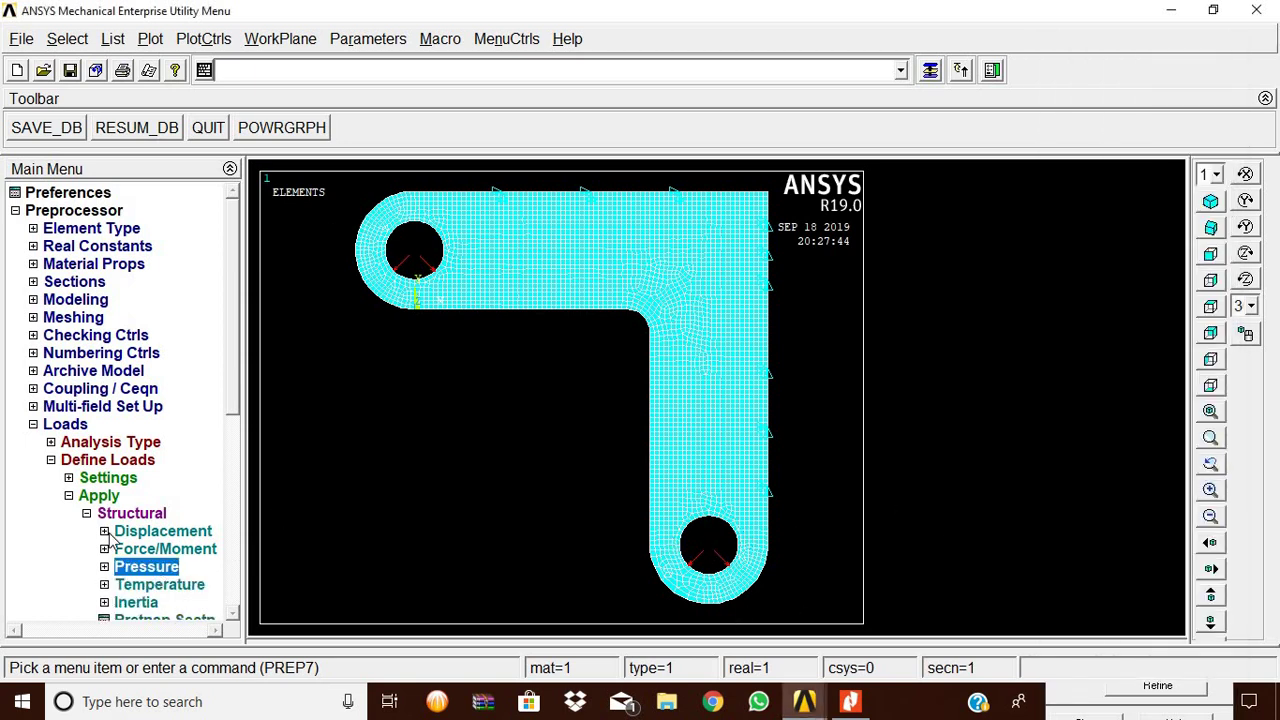
left_click(113, 497)
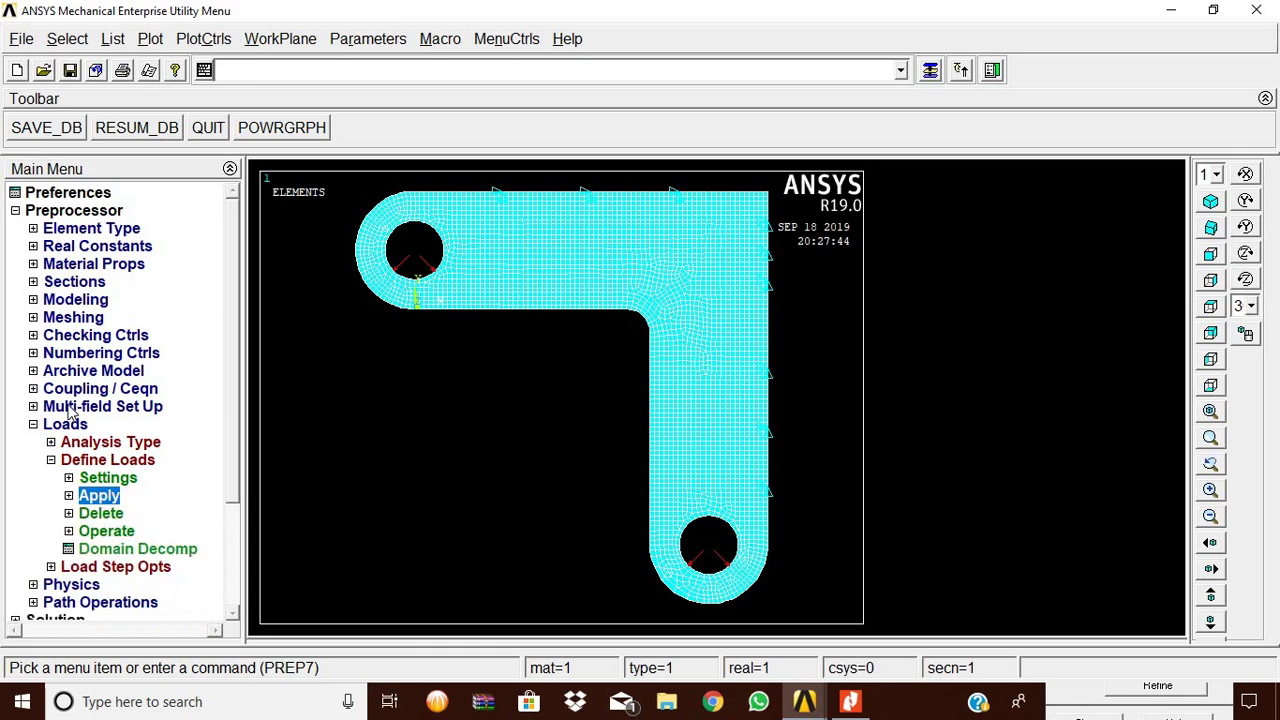
left_click(66, 424)
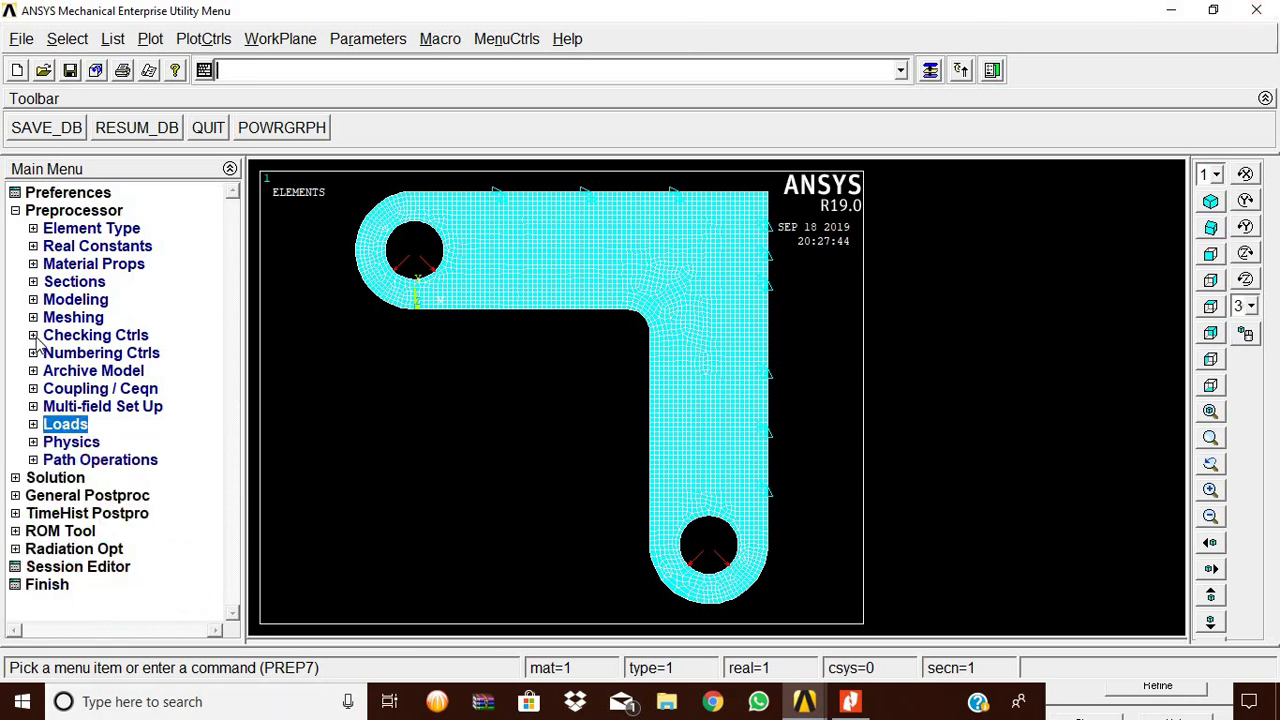
left_click(55, 478)
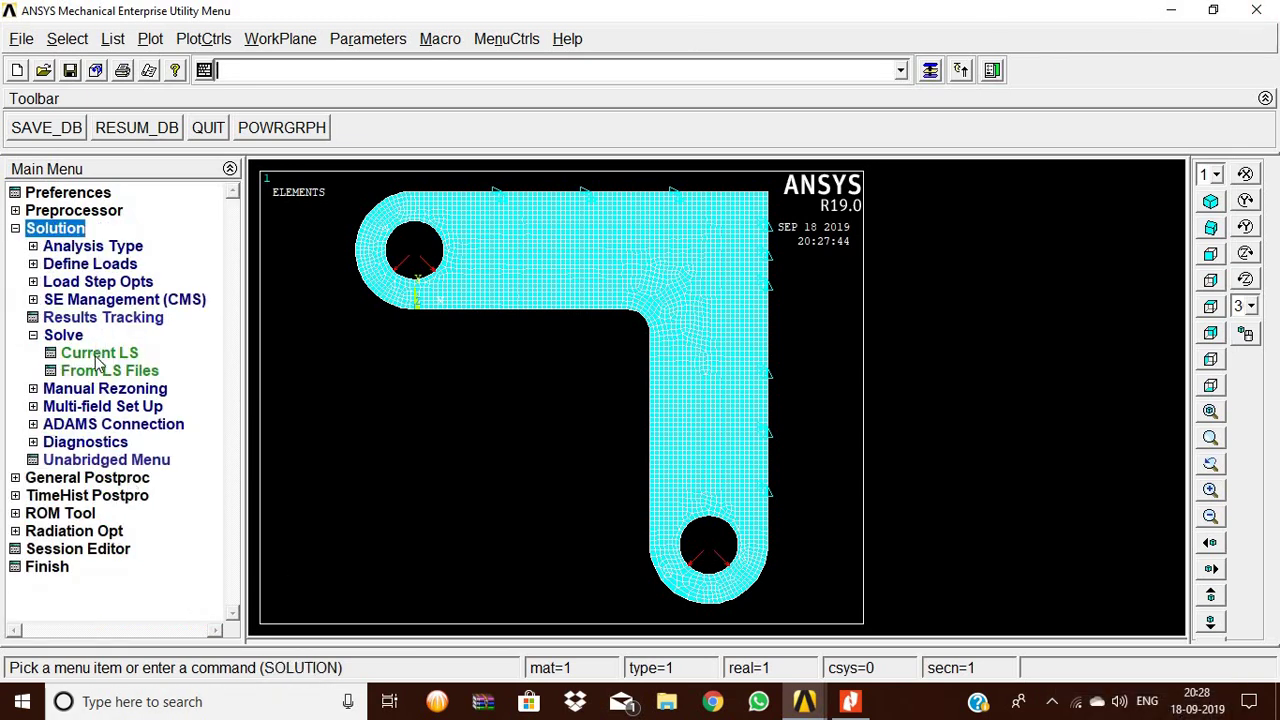
Solve the current load step, then close the 'Solution is done!' note and status listing
left_click(98, 353)
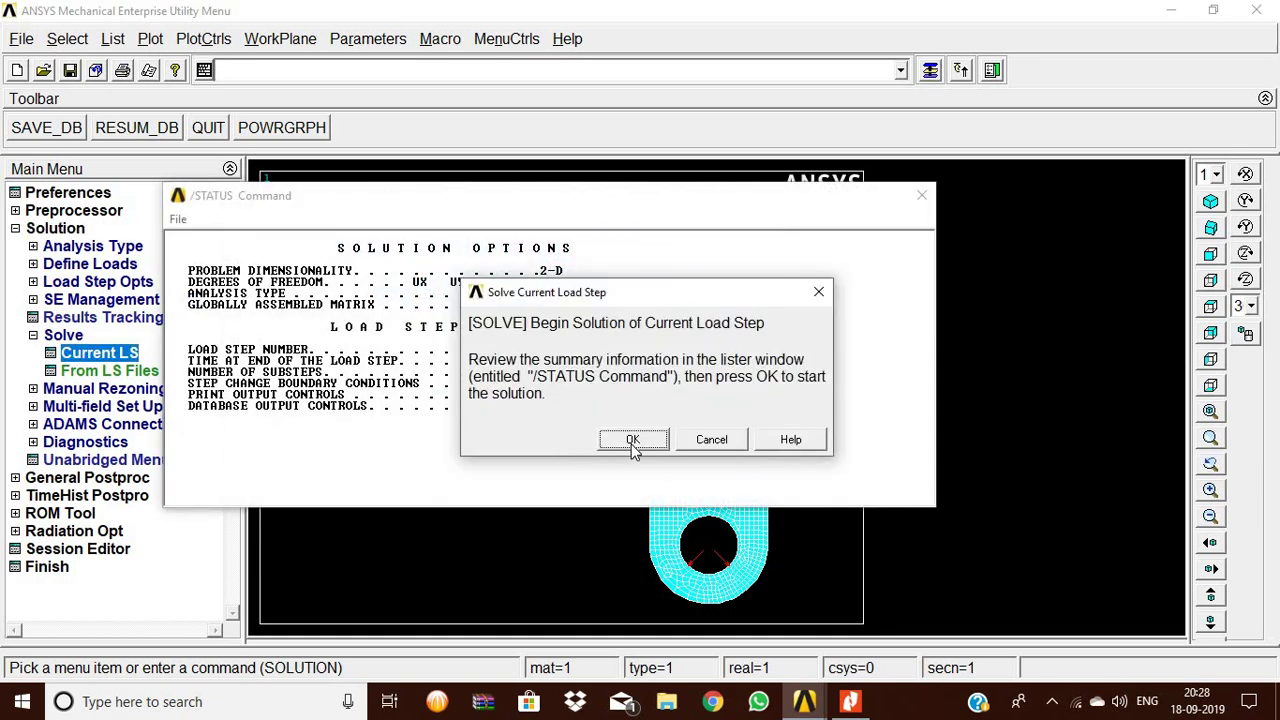
left_click(631, 440)
left_click(231, 134)
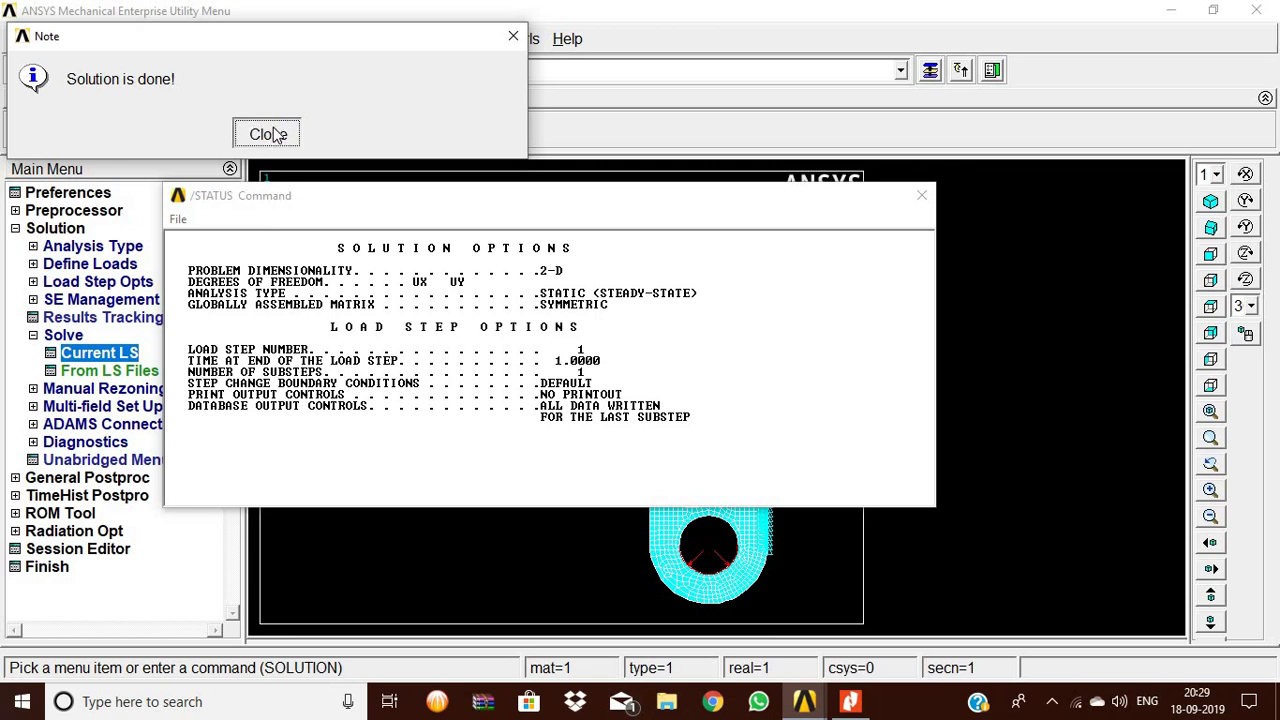
left_click(270, 133)
left_click(921, 194)
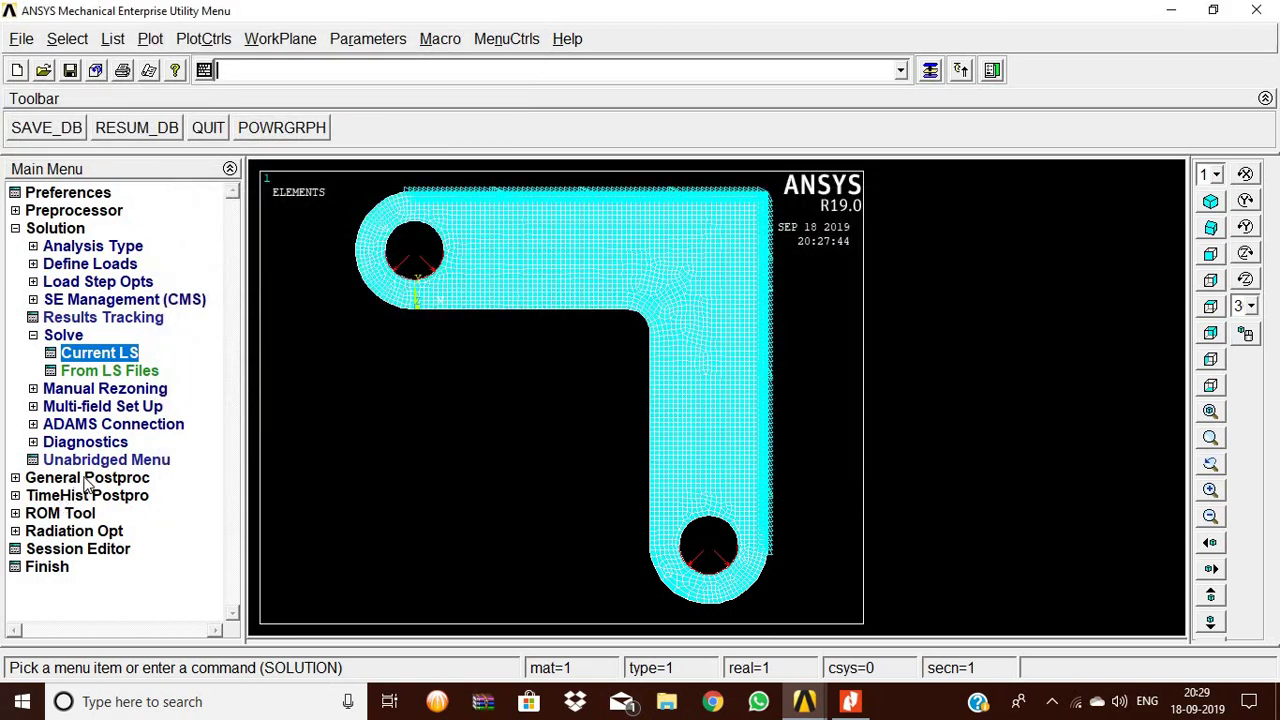
Plot the deformed shape with the undeformed outline, giving DMX = 5.33642
left_click(87, 477)
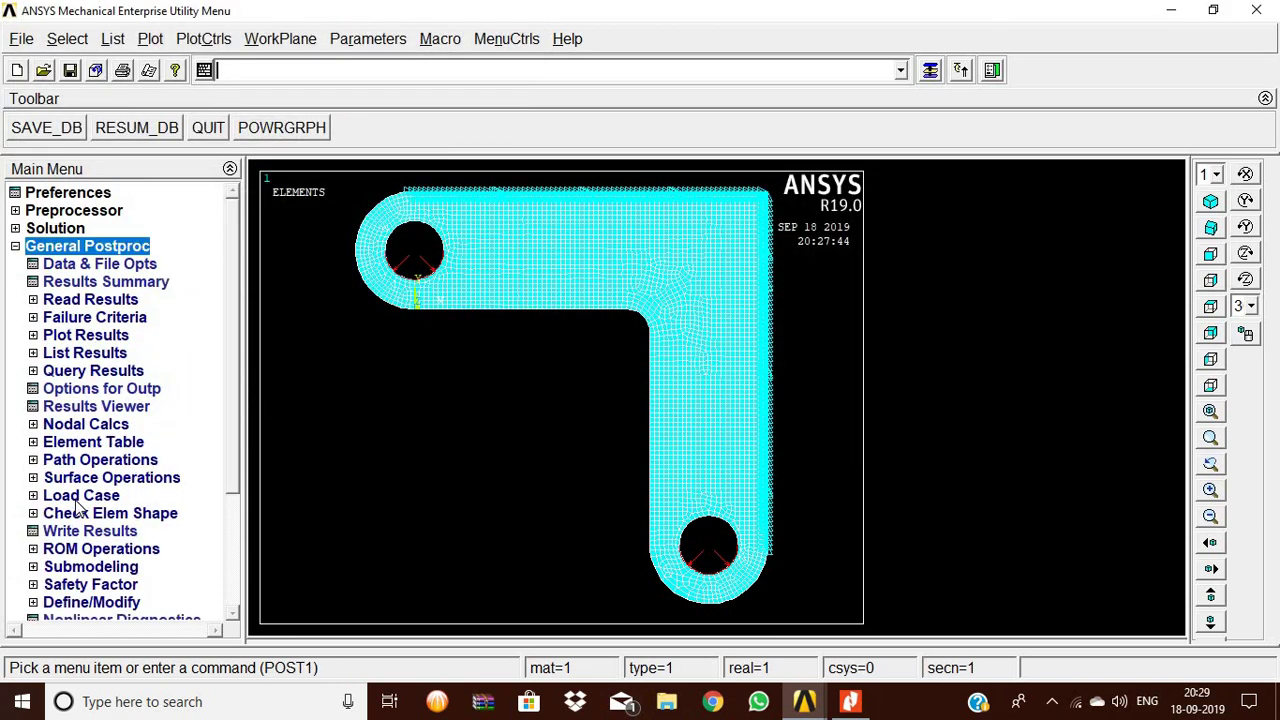
left_click(83, 337)
left_click(108, 368)
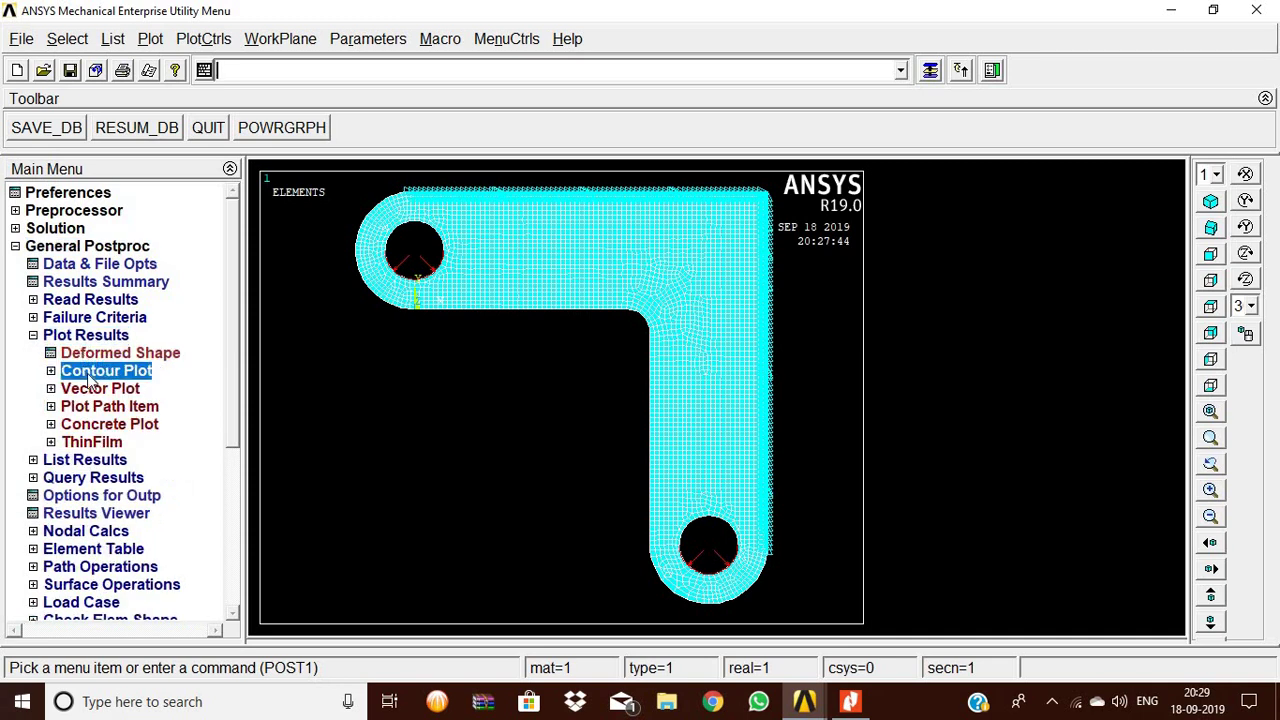
left_click(113, 356)
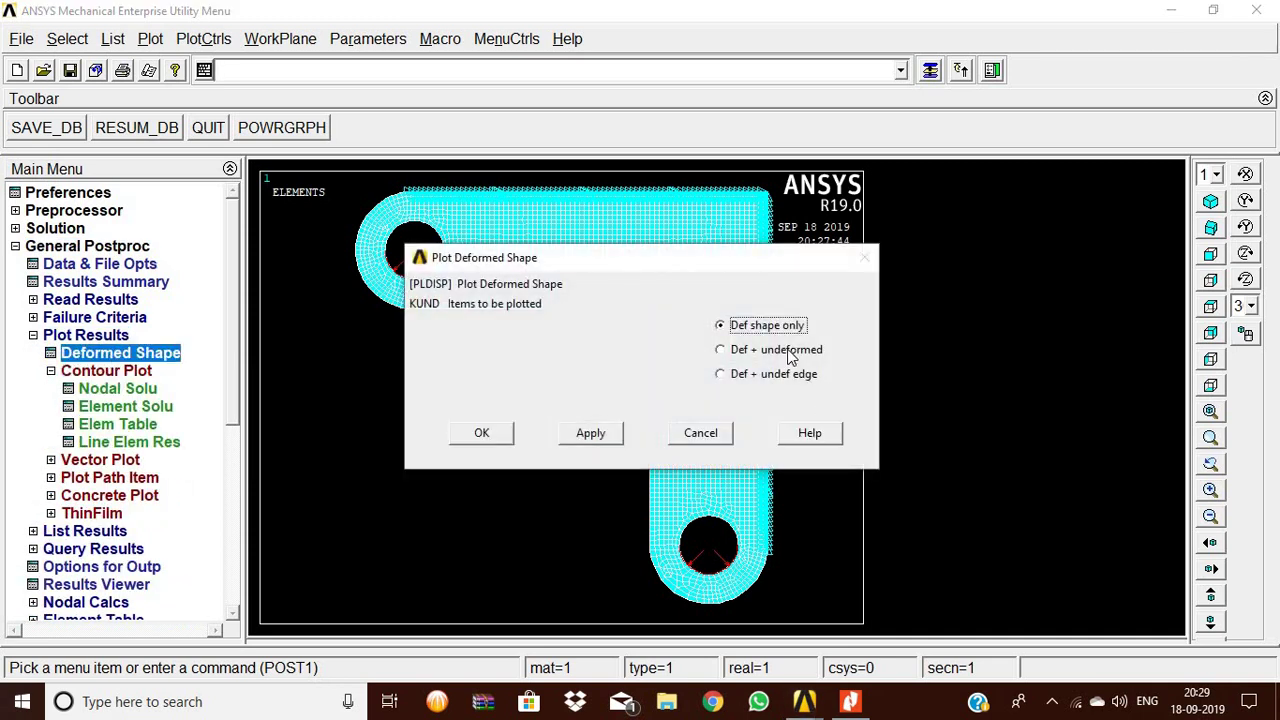
left_click(772, 349)
left_click(484, 434)
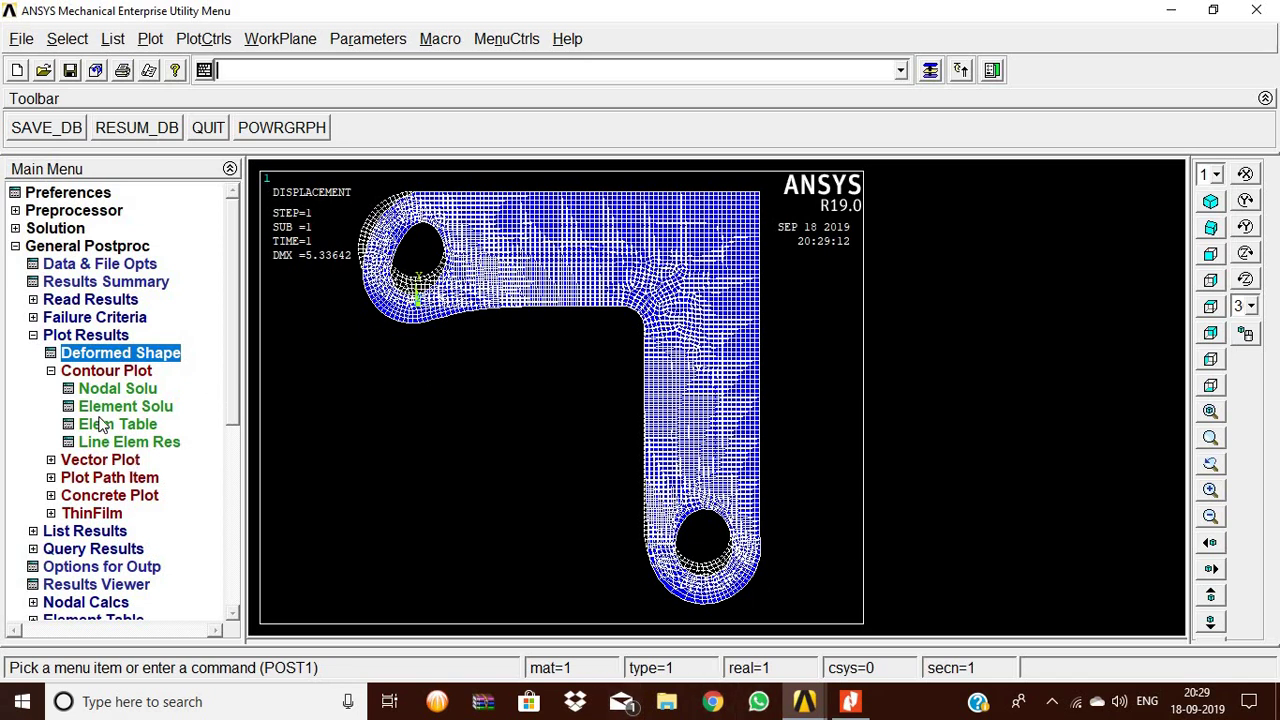
Contour the nodal displacement vector sum (USUM), ranging 0 to 5.33642
left_click(112, 388)
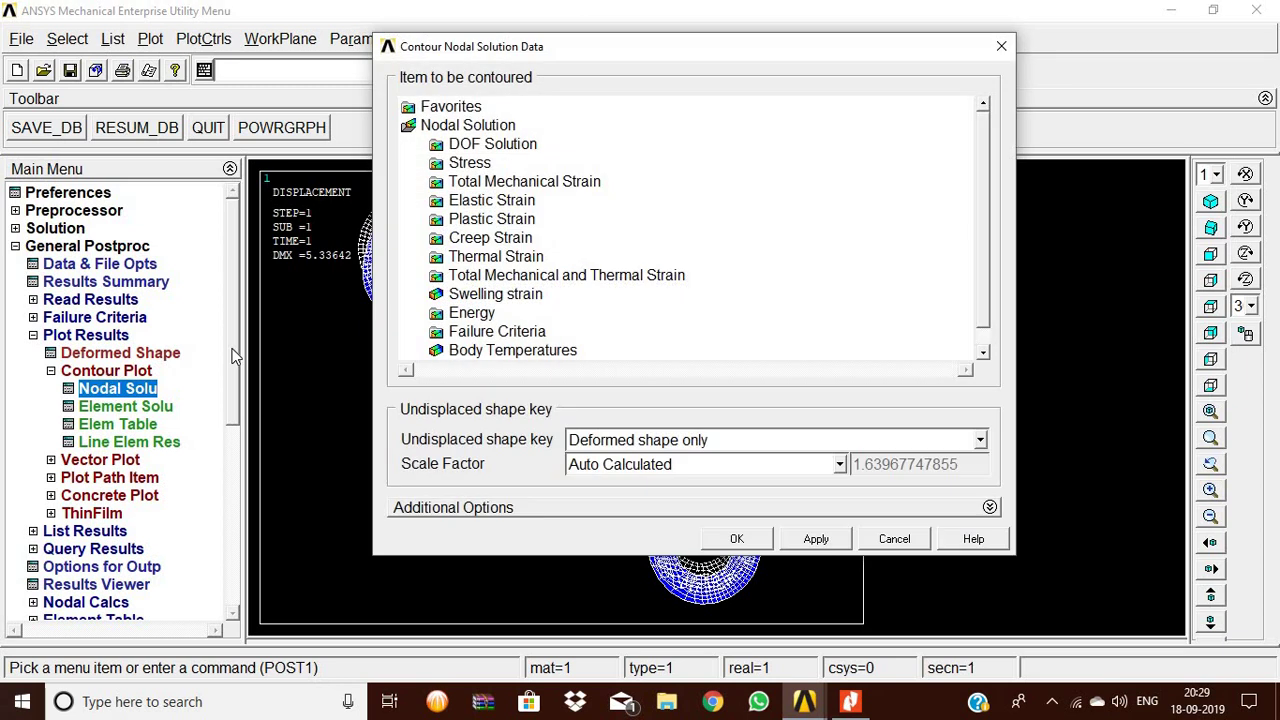
left_click(486, 145)
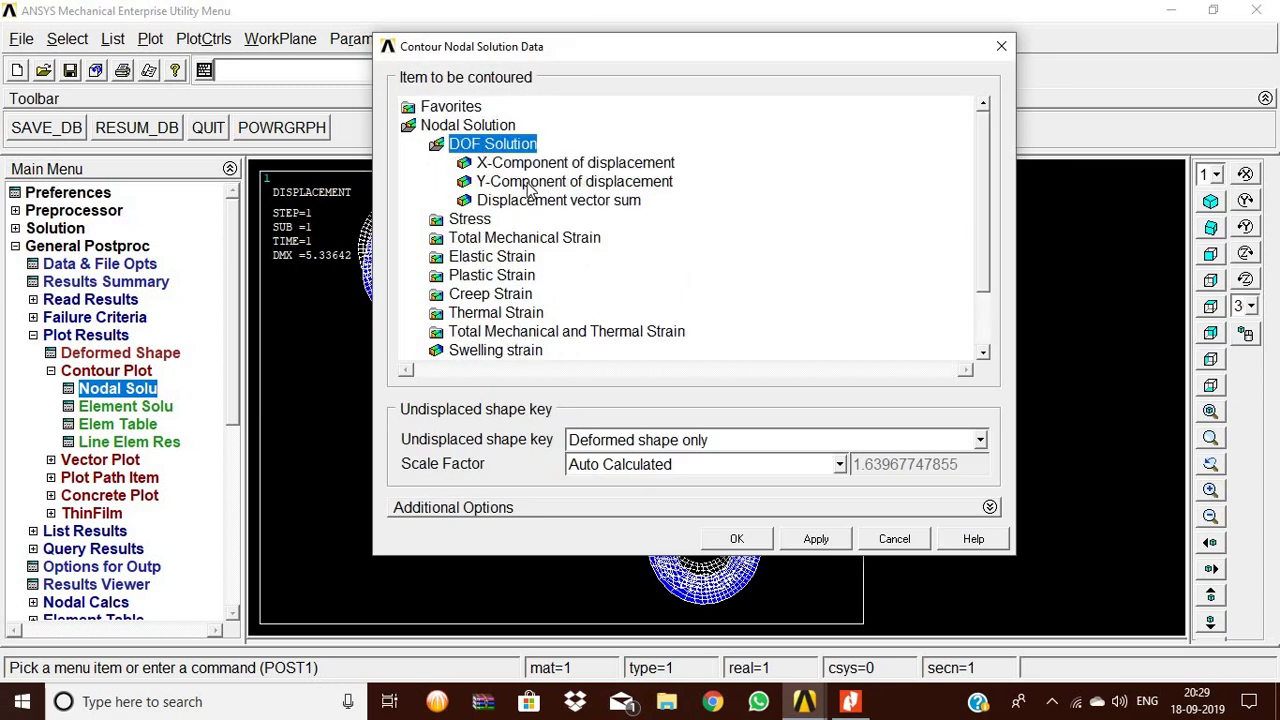
left_click(533, 204)
left_click(730, 538)
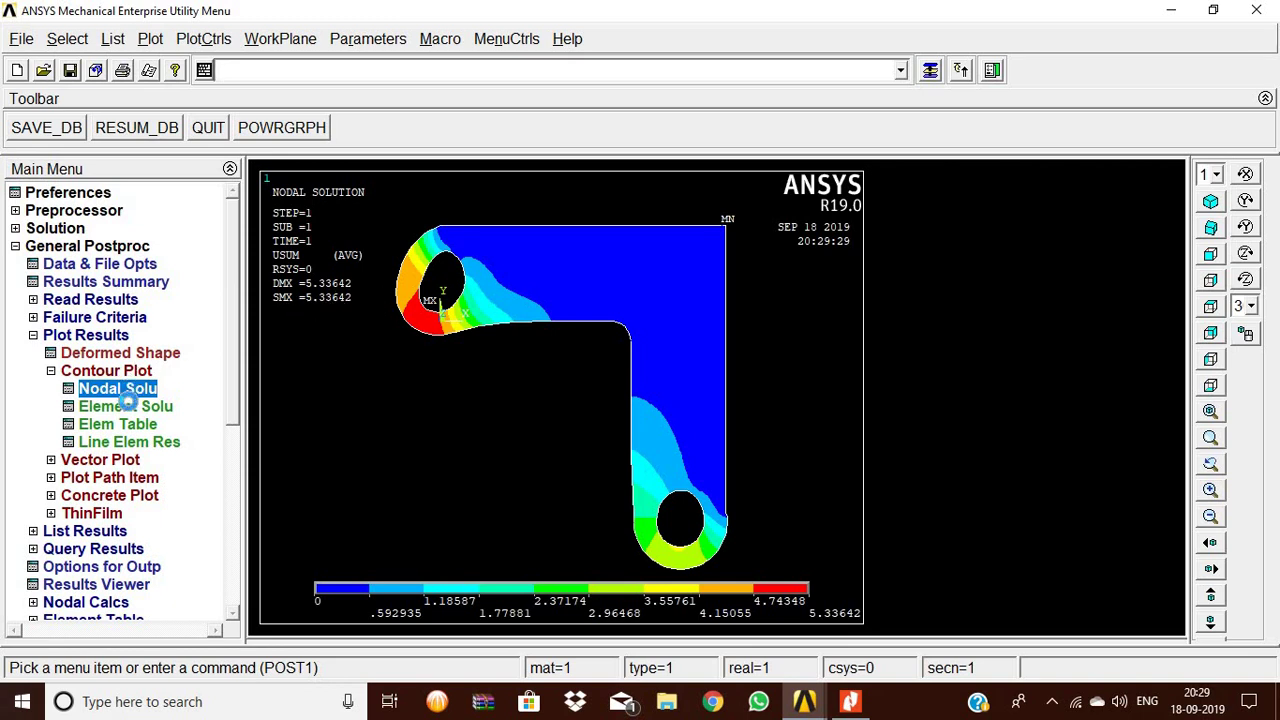
left_click(125, 392)
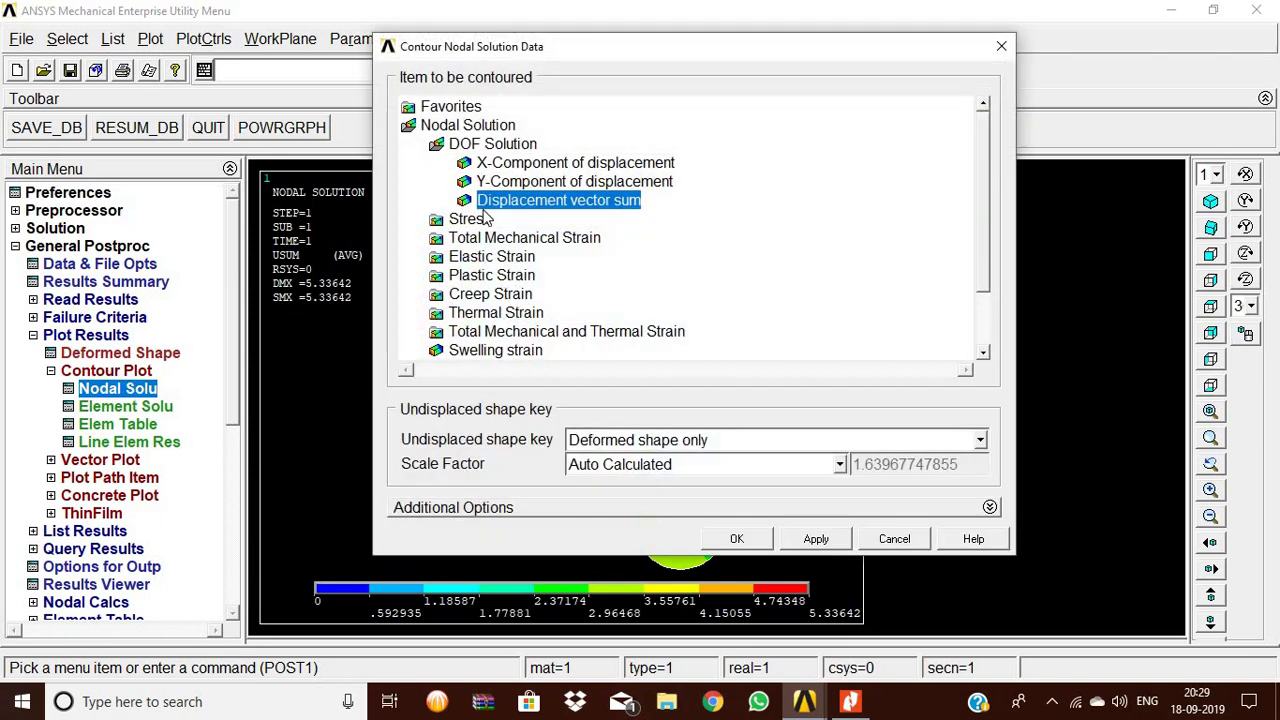
Contour the nodal von Mises stress (SEQV), peaking at 46362.1
left_click(490, 218)
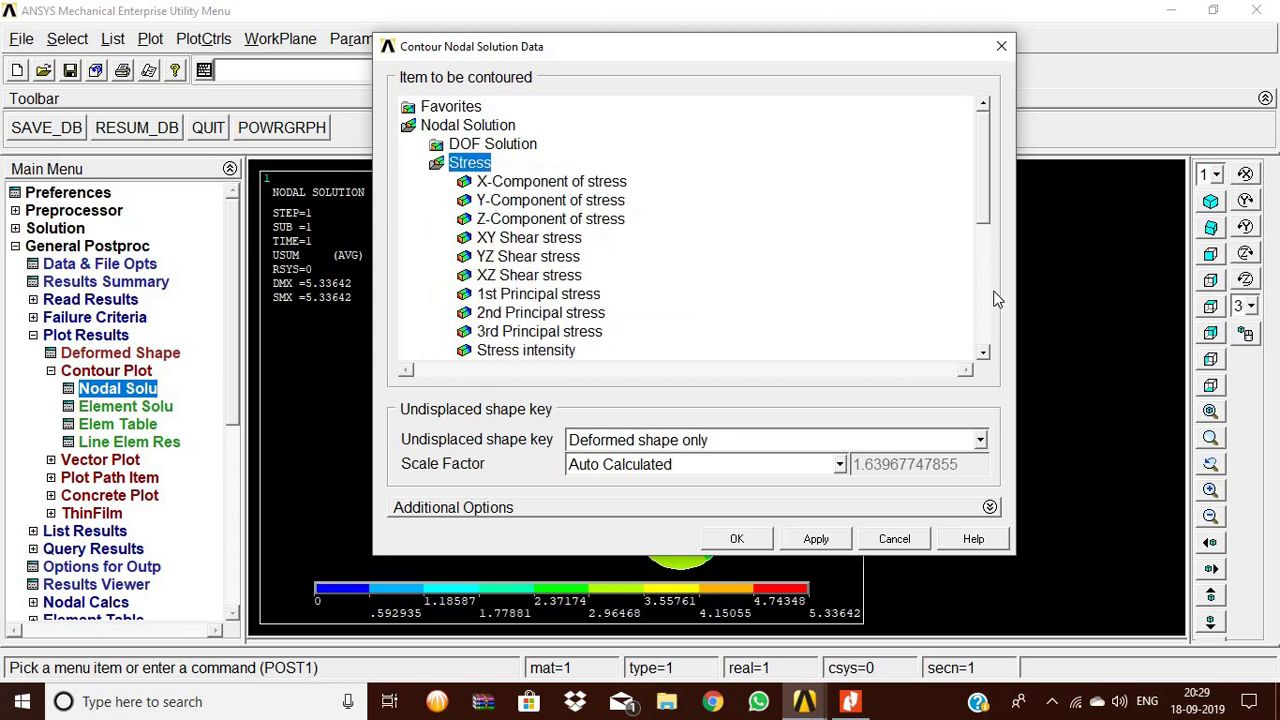
scroll(986, 235, "down", 2)
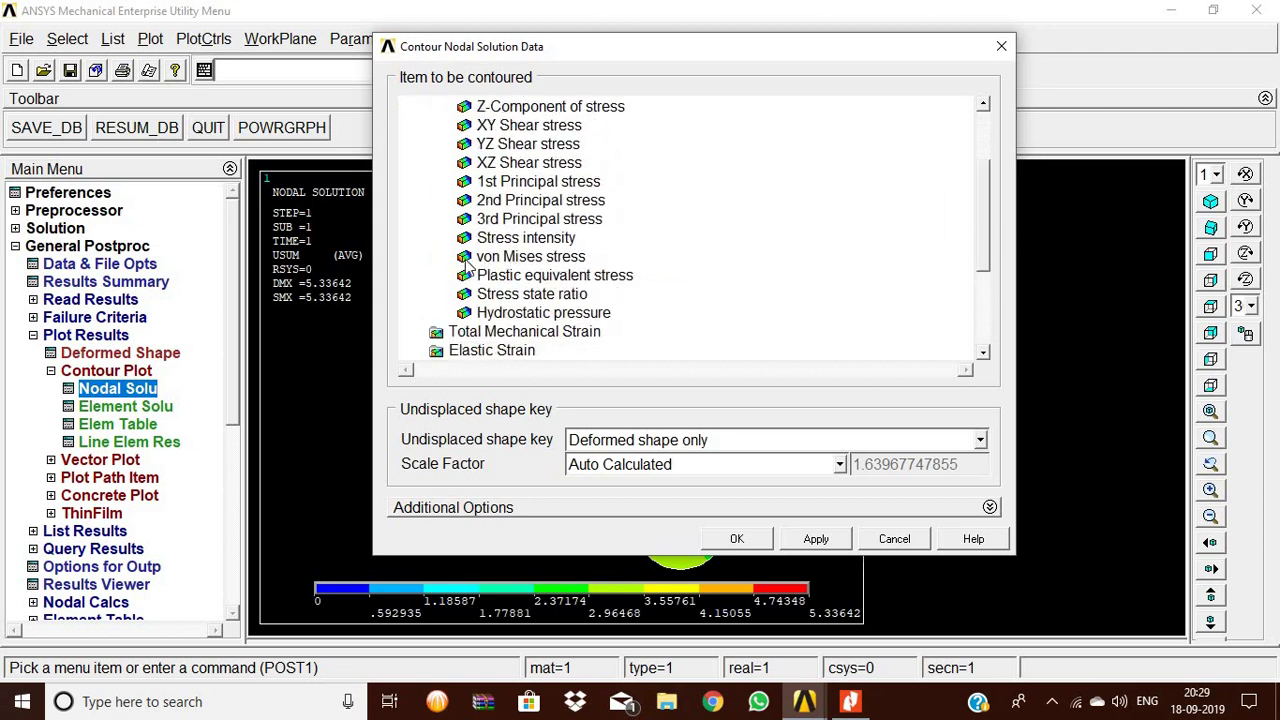
left_click(530, 256)
left_click(737, 540)
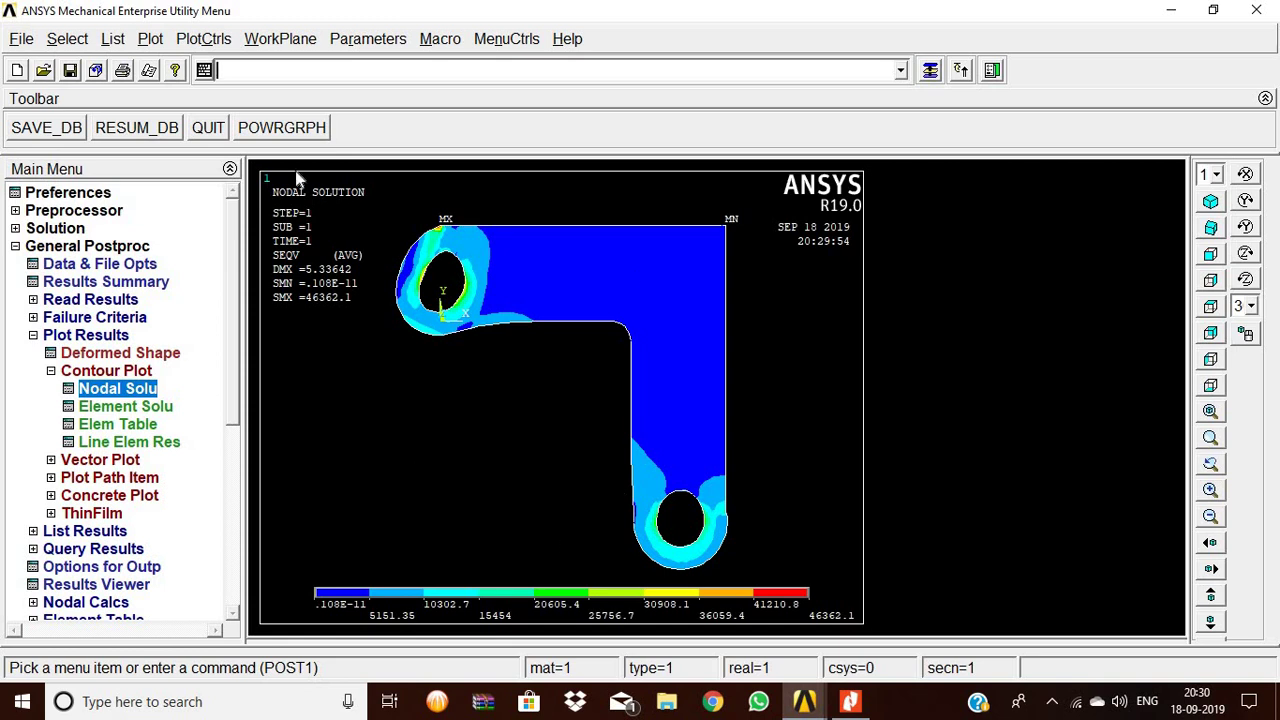
left_click(185, 42)
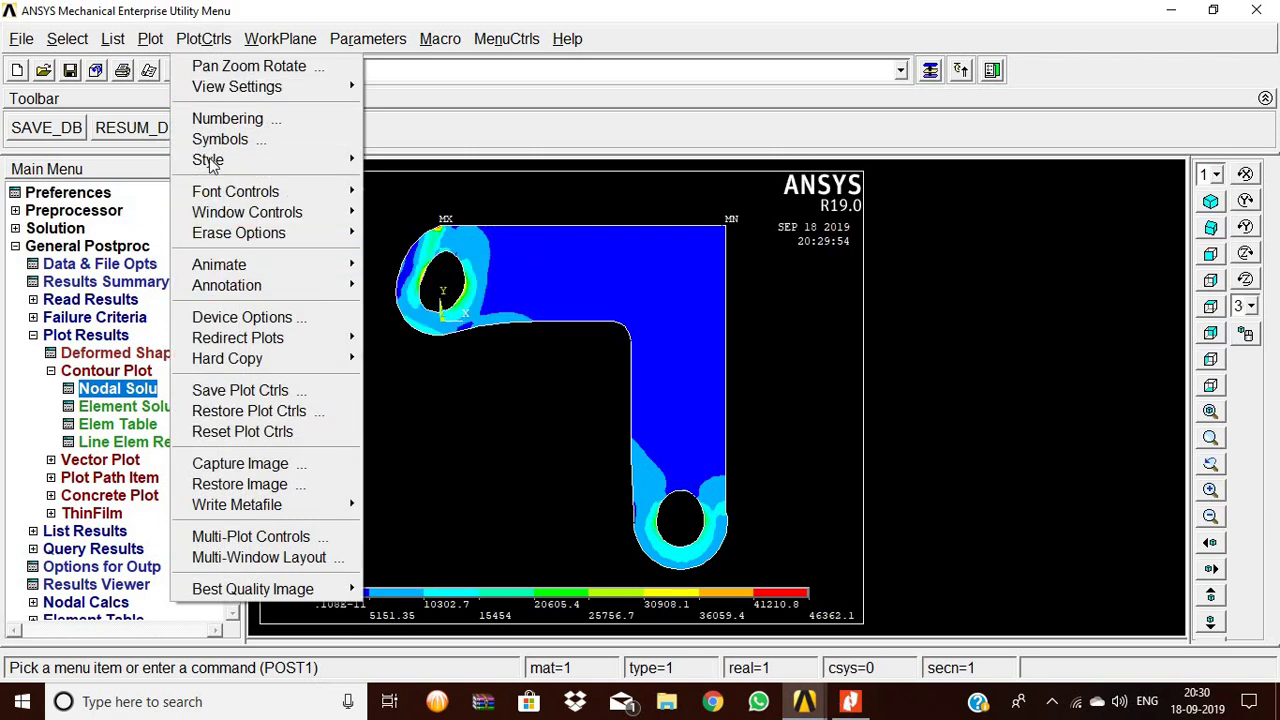
Turn on /ESHAPE real element shapes and view the bracket isometrically, then obliquely
mouse_move(242, 199)
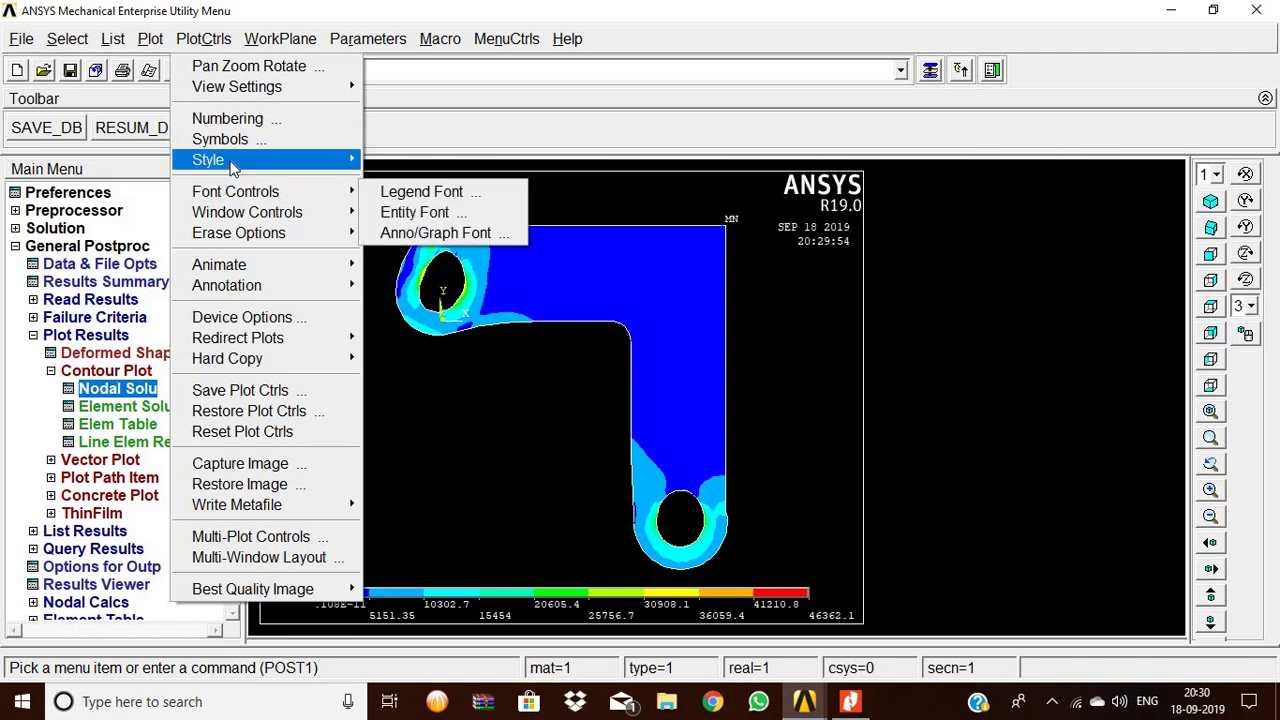
mouse_move(225, 160)
left_click(450, 181)
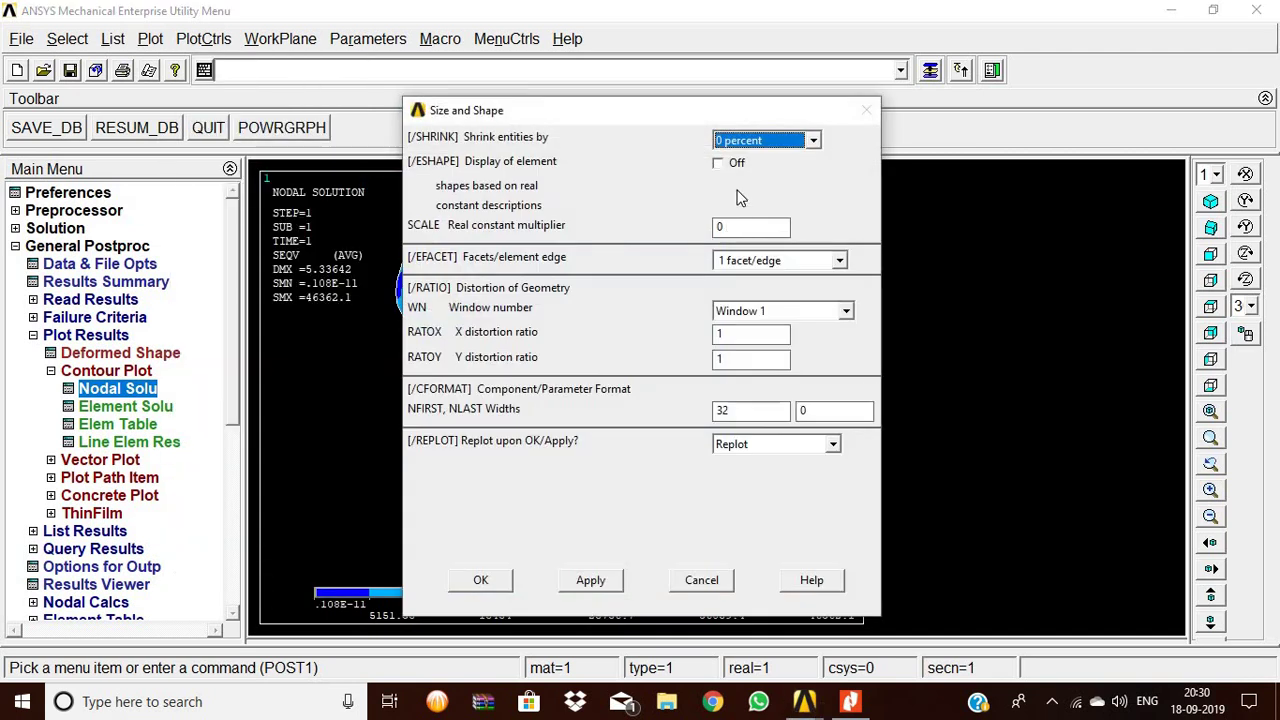
left_click(718, 164)
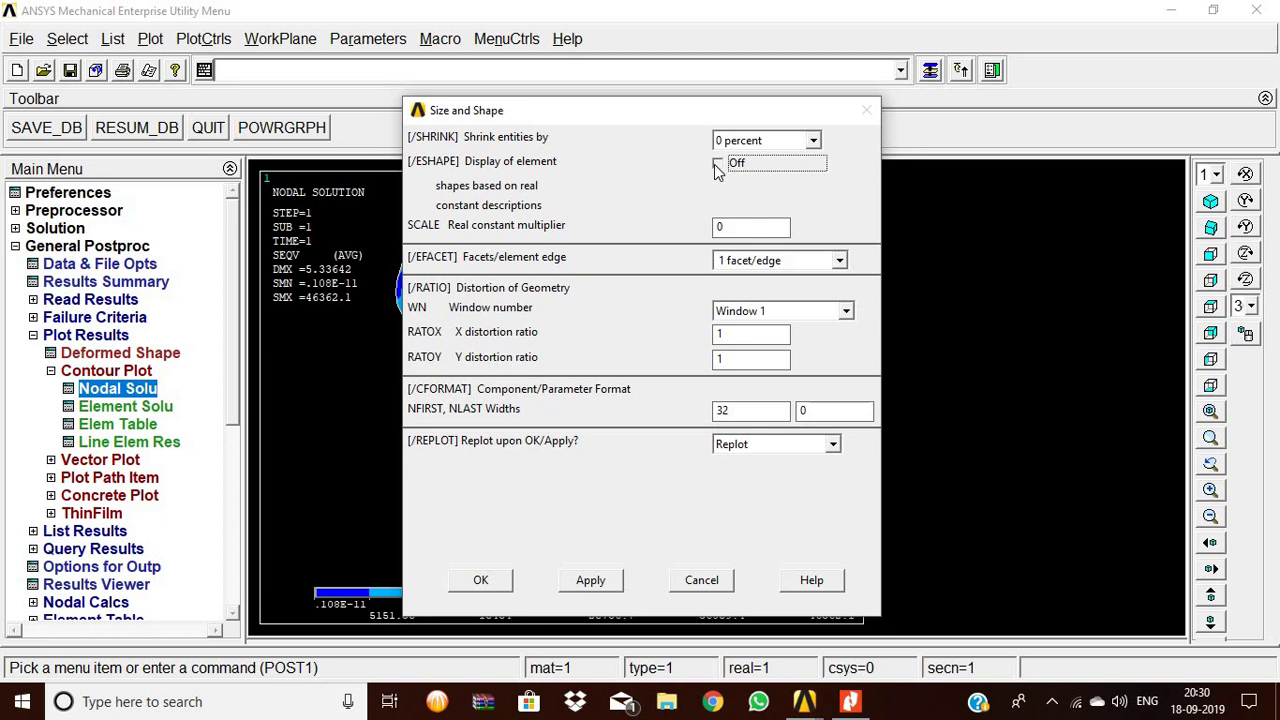
left_click(477, 580)
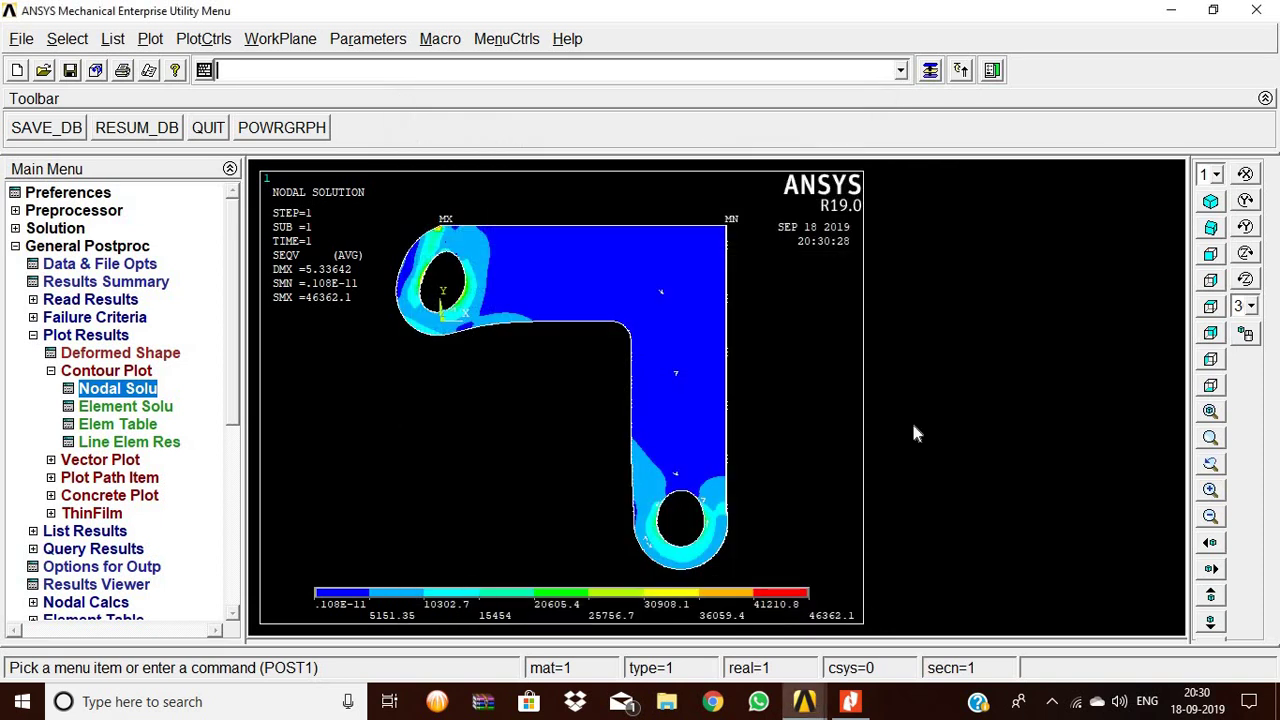
left_click(1210, 201)
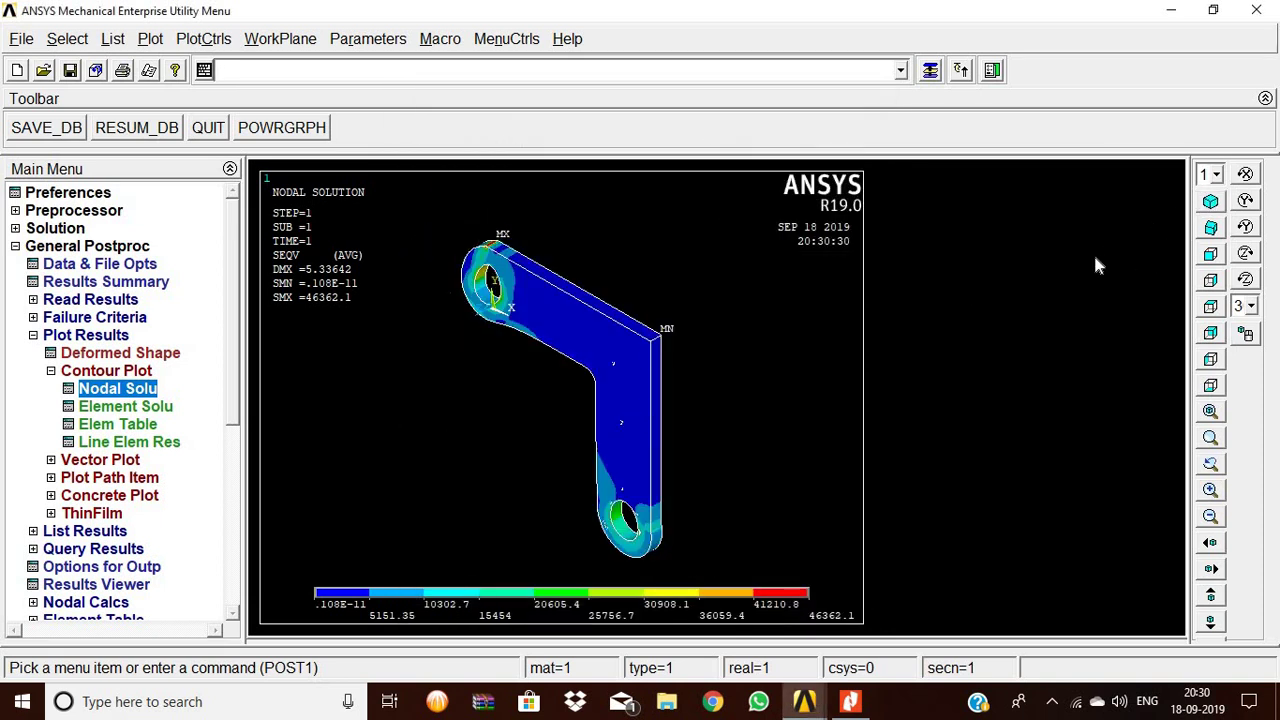
left_click(1211, 228)
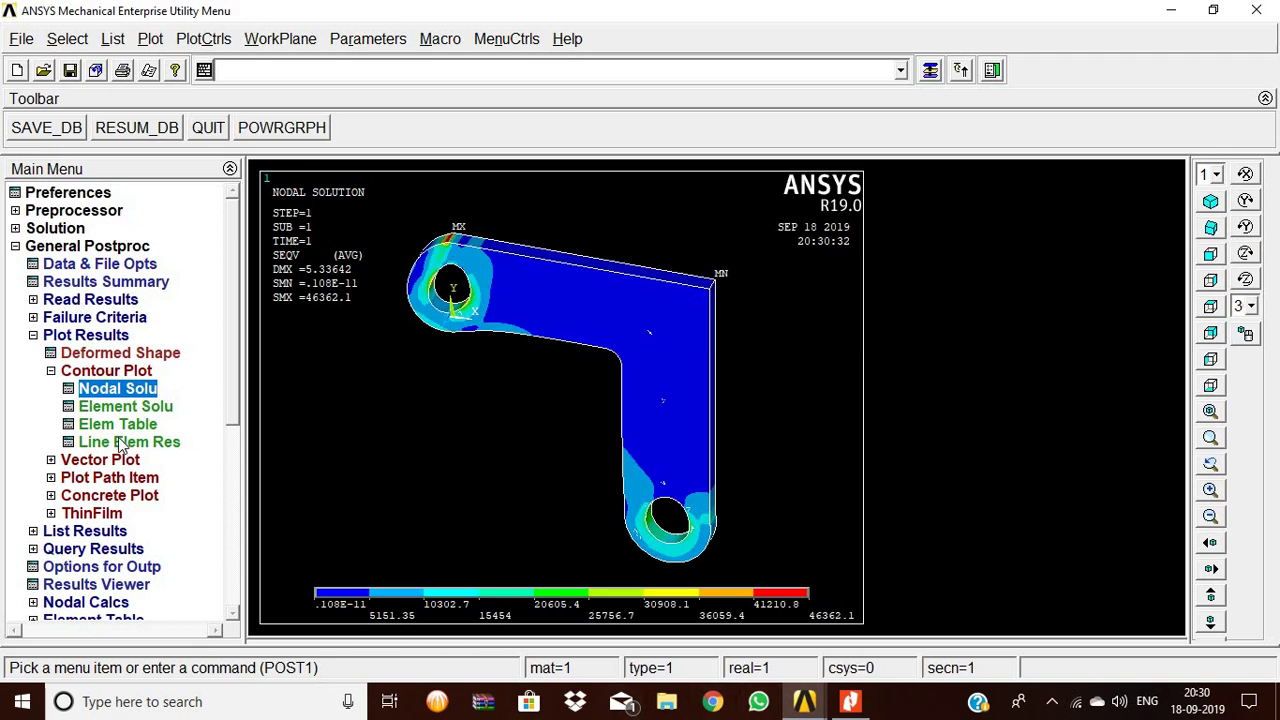
Capture the stress plot as Image1, cancel the bitmap save, and close the image
left_click(186, 40)
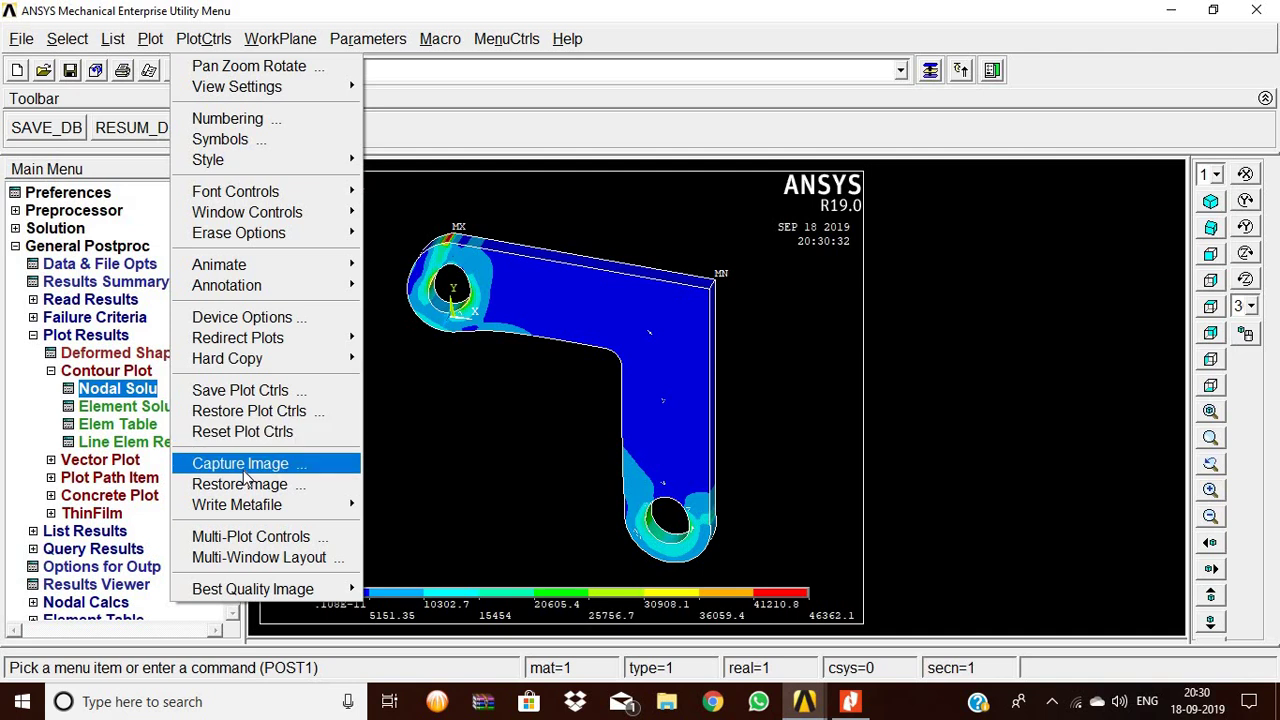
left_click(244, 466)
left_click(194, 136)
left_click(236, 160)
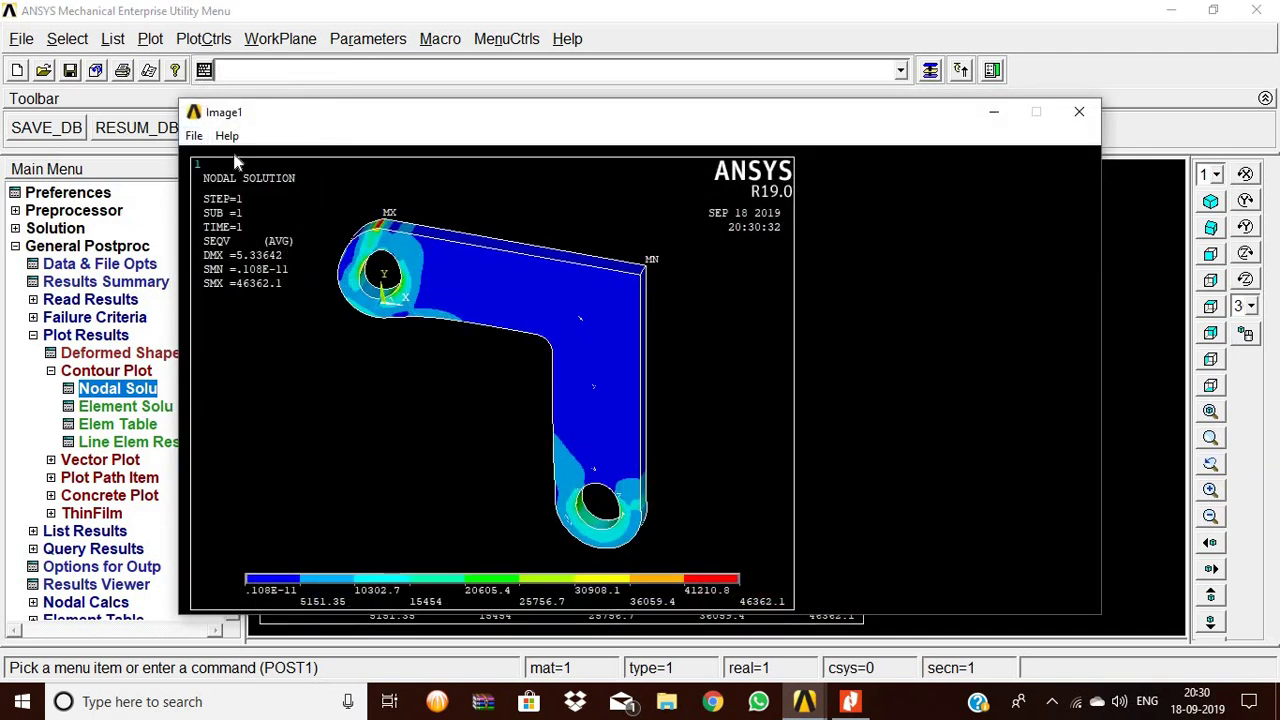
left_click(194, 136)
left_click(248, 158)
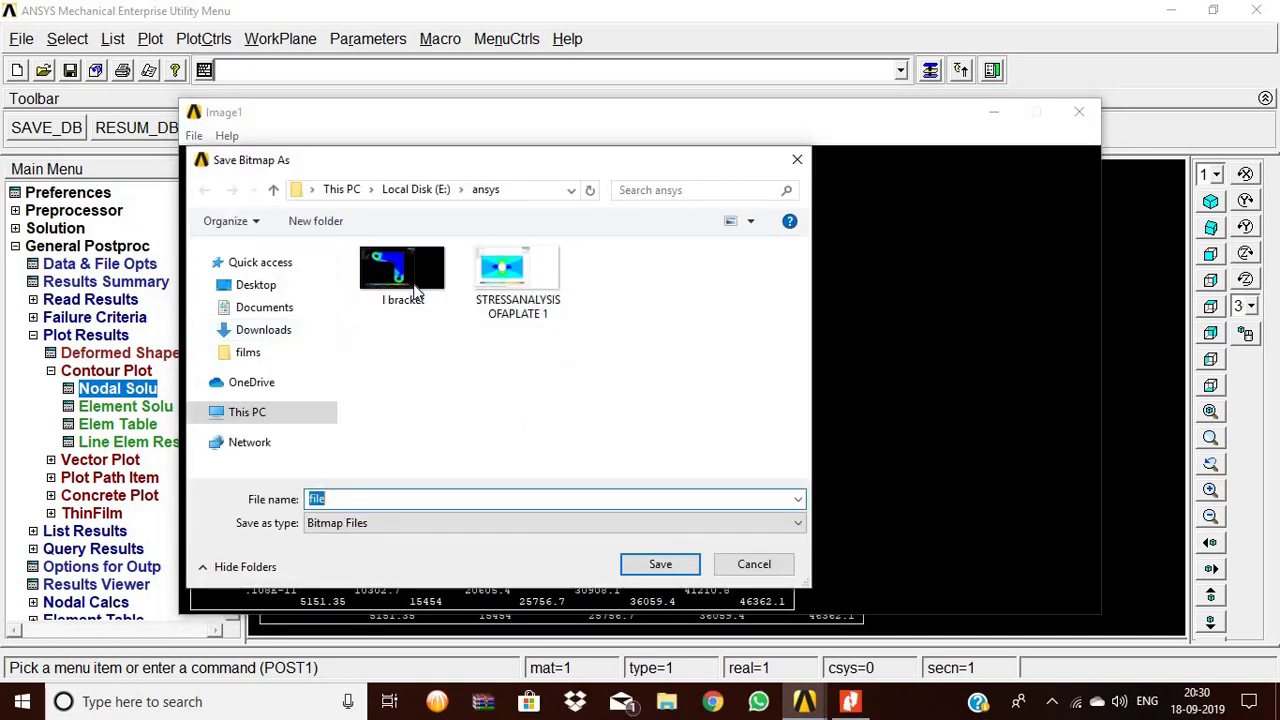
left_click(754, 564)
left_click(1079, 111)
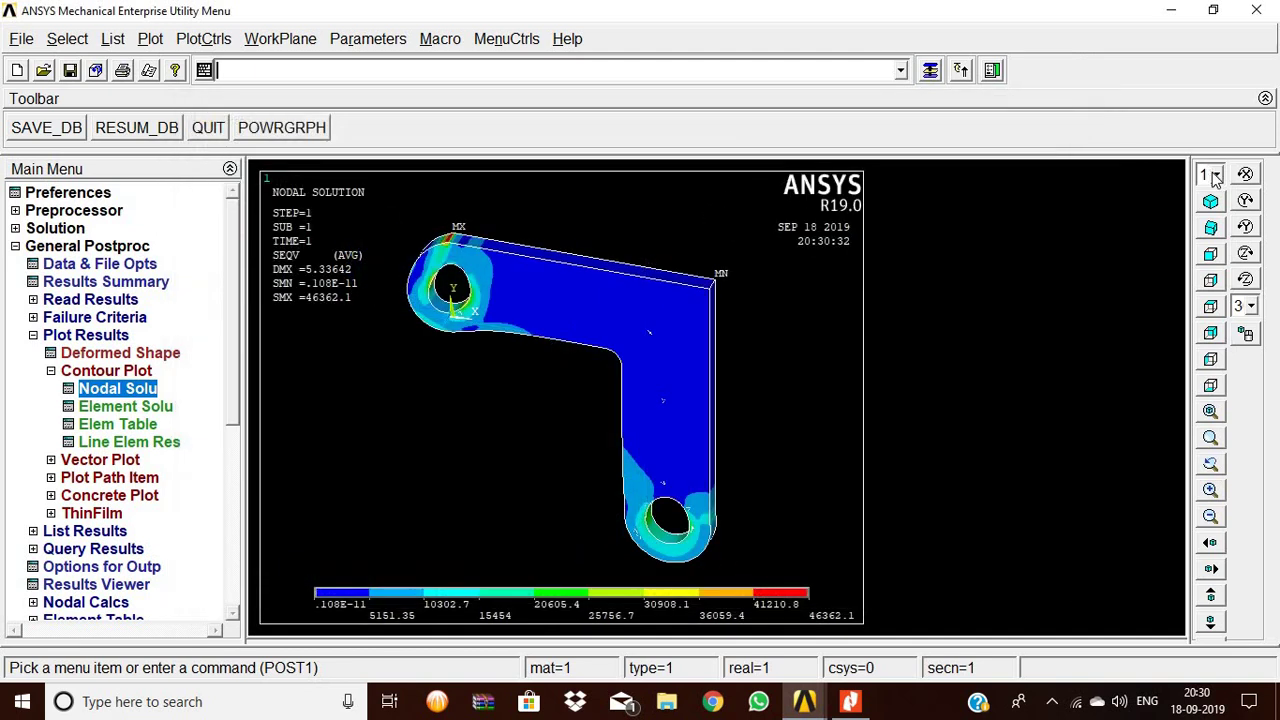
From the front view, animate the deformed bracket with Y-direction stress SY contours over 10 frames, then close the controller
left_click(1211, 279)
left_click(1211, 256)
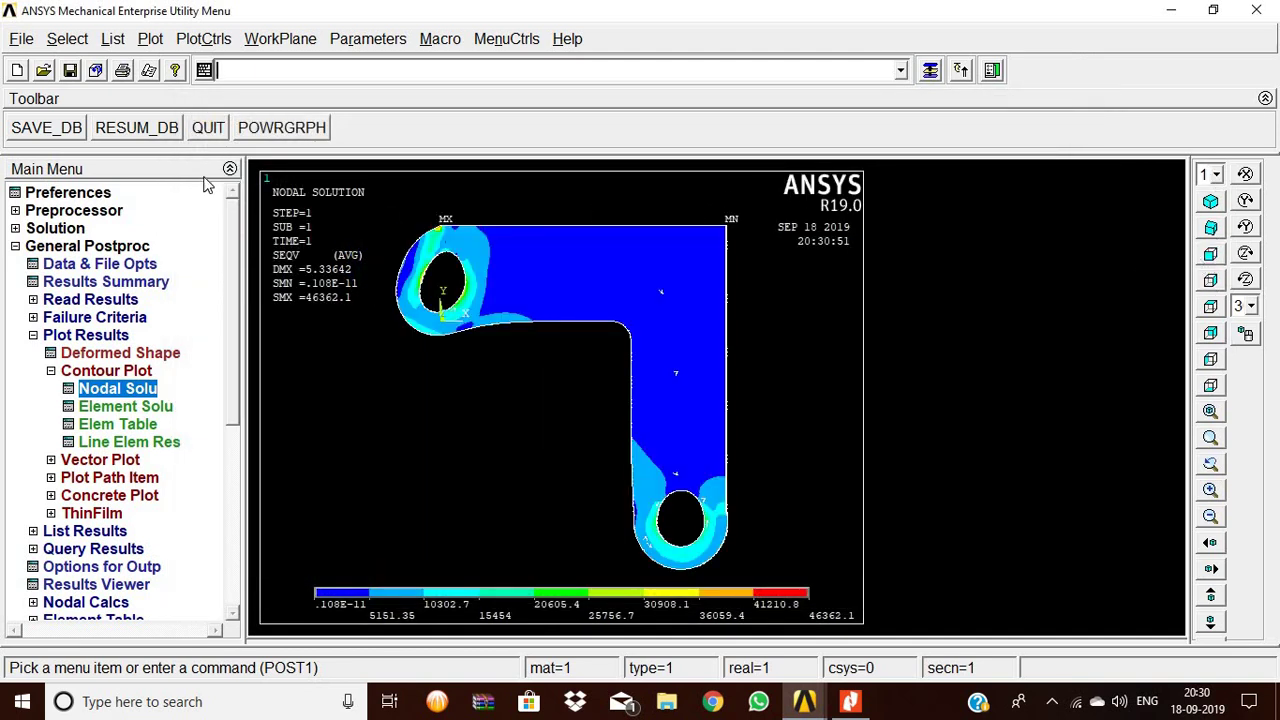
left_click(190, 40)
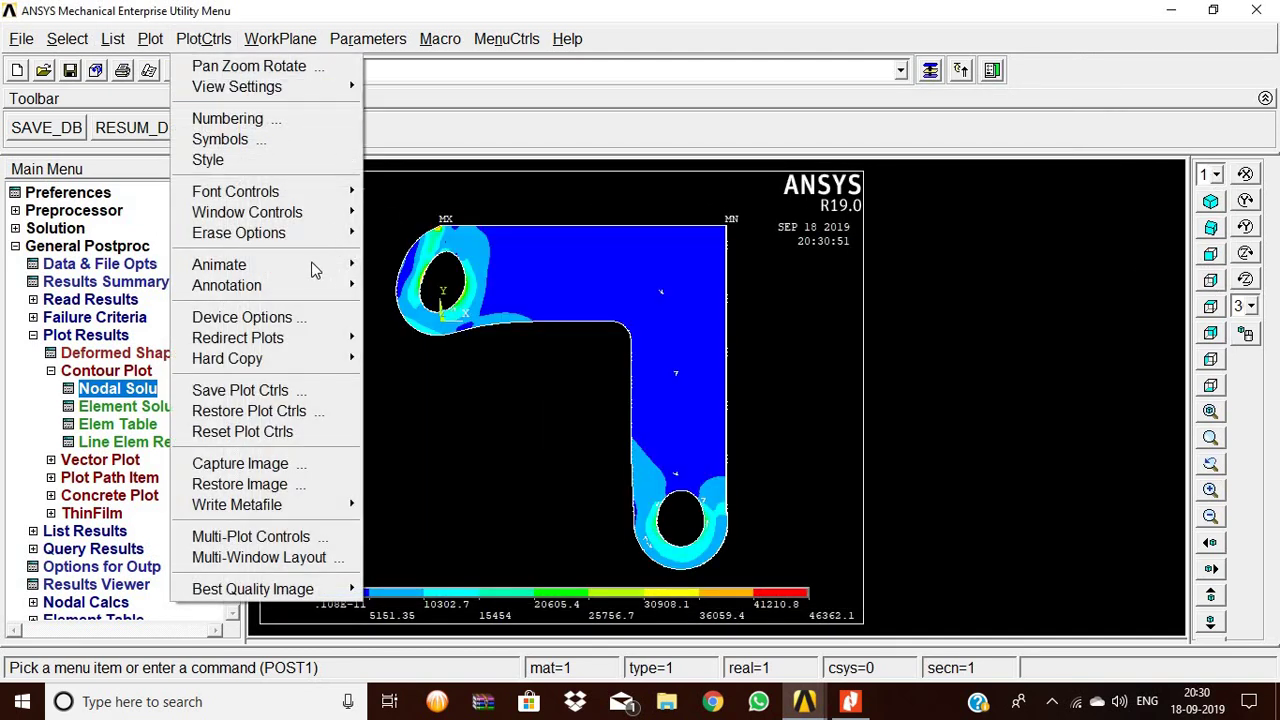
mouse_move(262, 268)
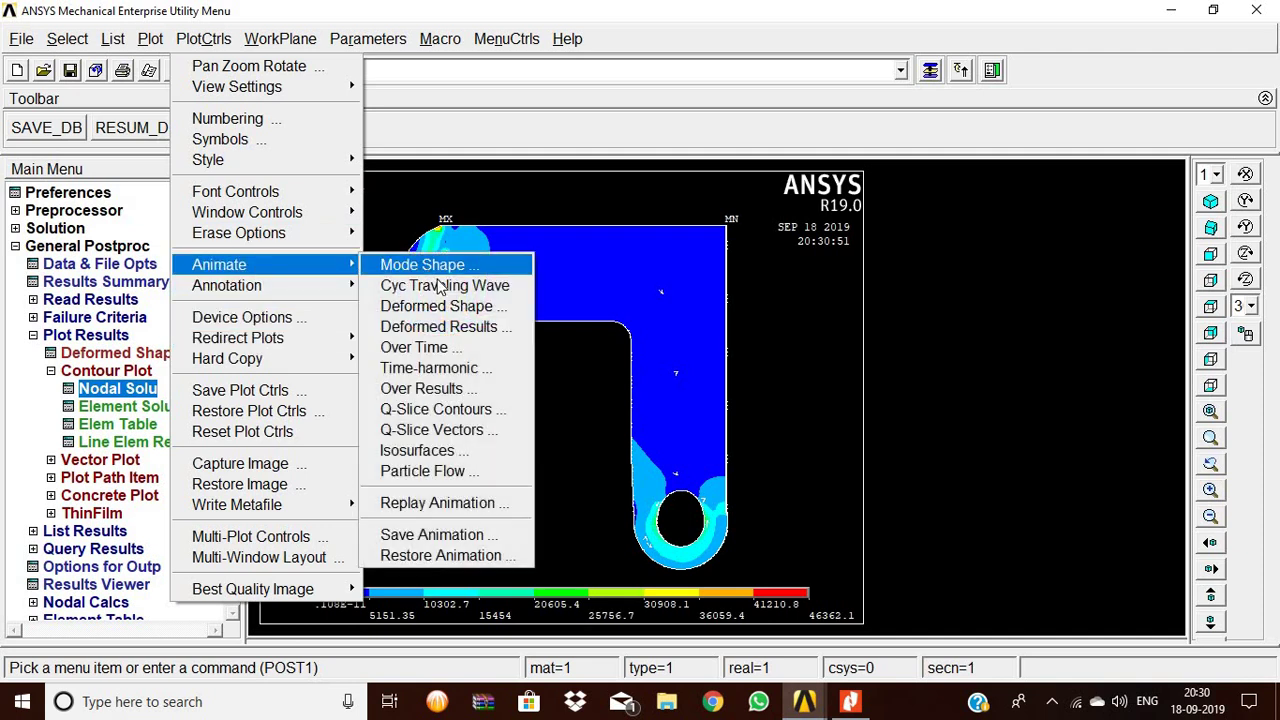
left_click(440, 326)
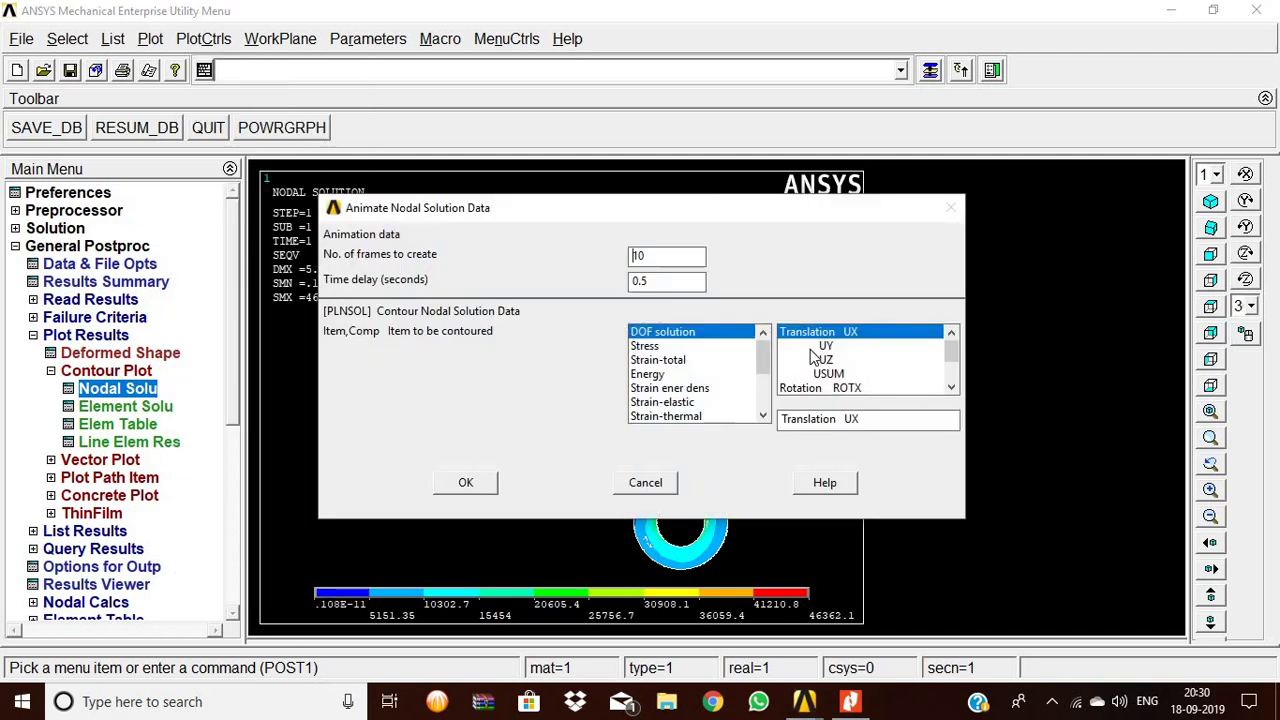
left_click(822, 346)
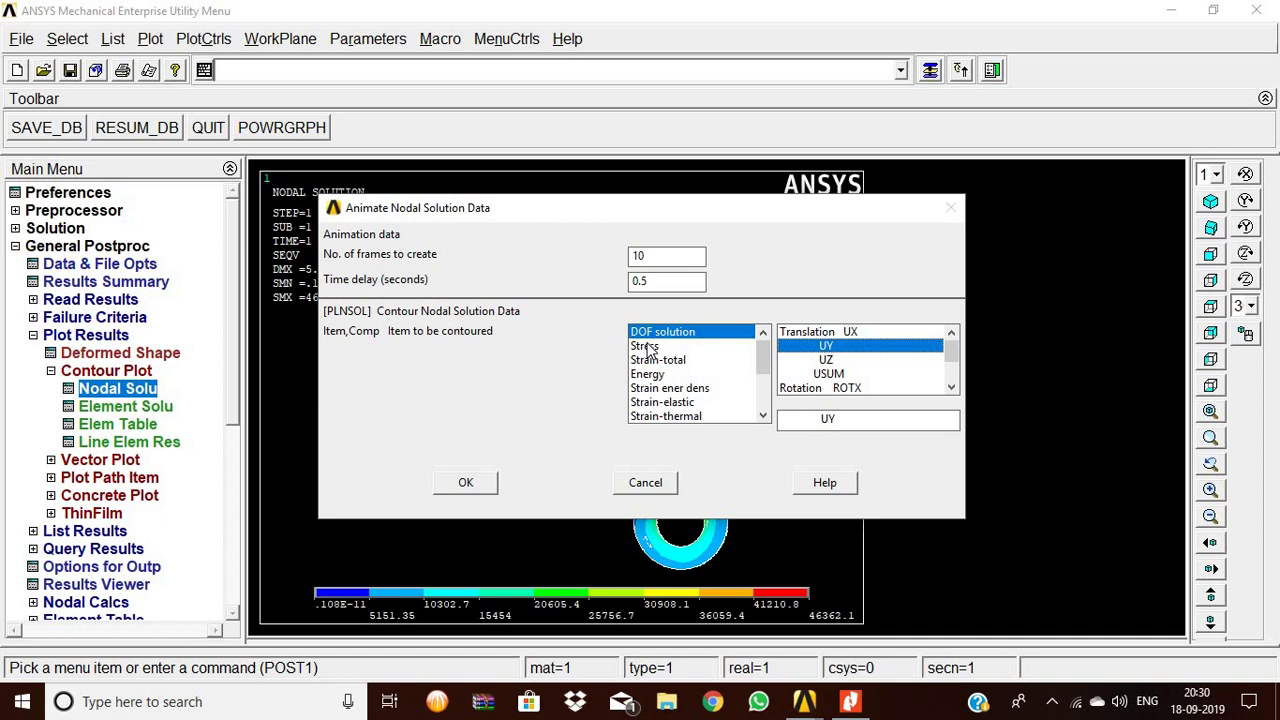
left_click(644, 346)
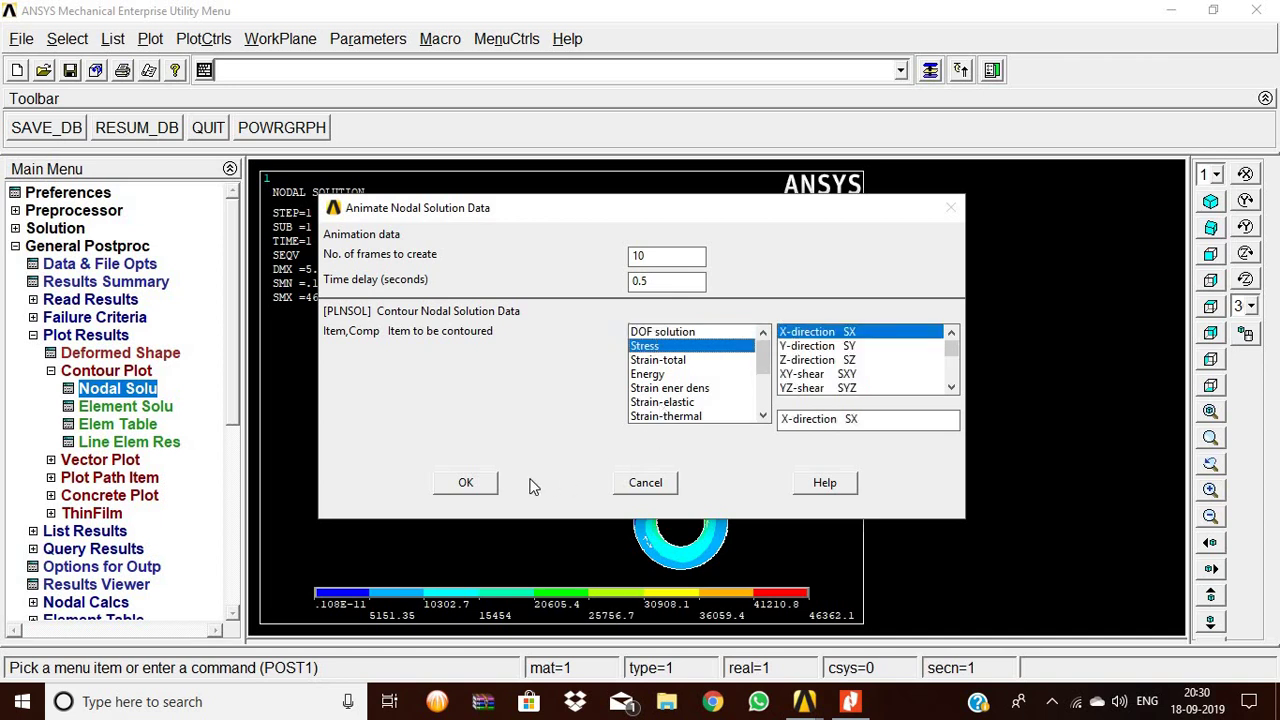
left_click(822, 346)
left_click(466, 483)
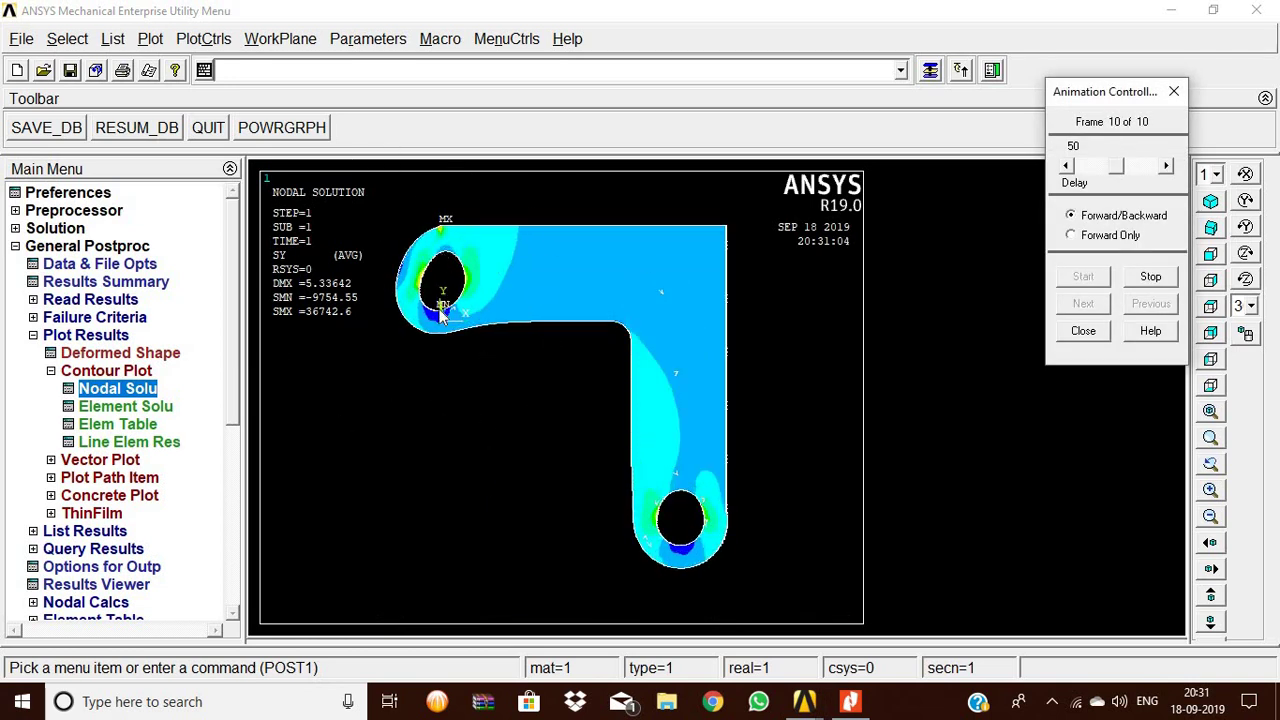
left_click(1098, 332)
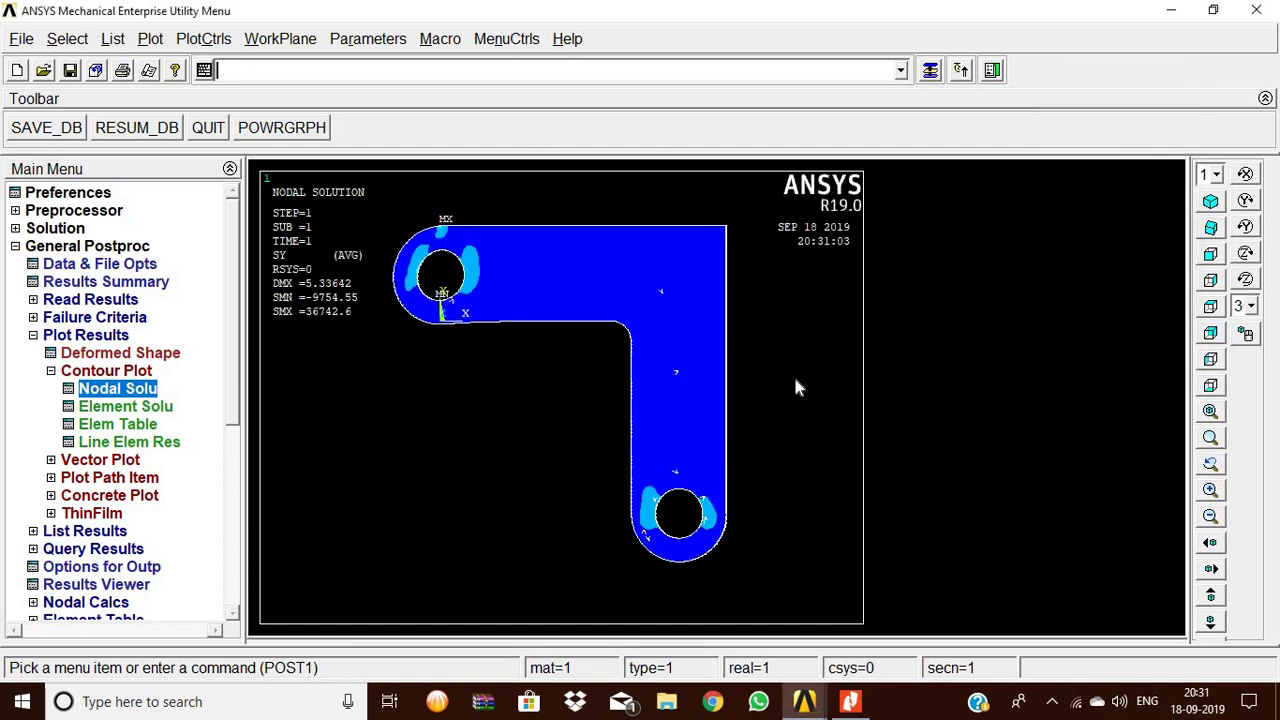
Redraw the von Mises nodal stress contour (0 to 46362.1), then open the screen recorder's tray options
left_click(128, 393)
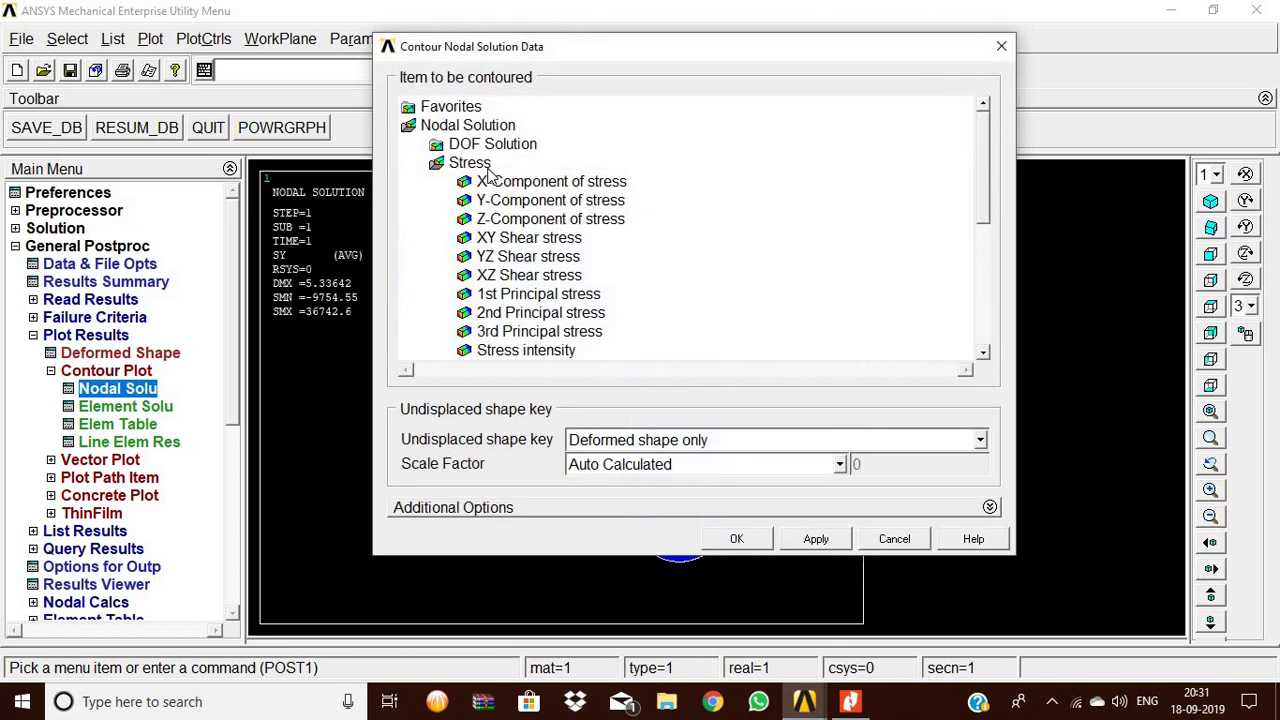
scroll(982, 237, "down", 1)
left_click(565, 312)
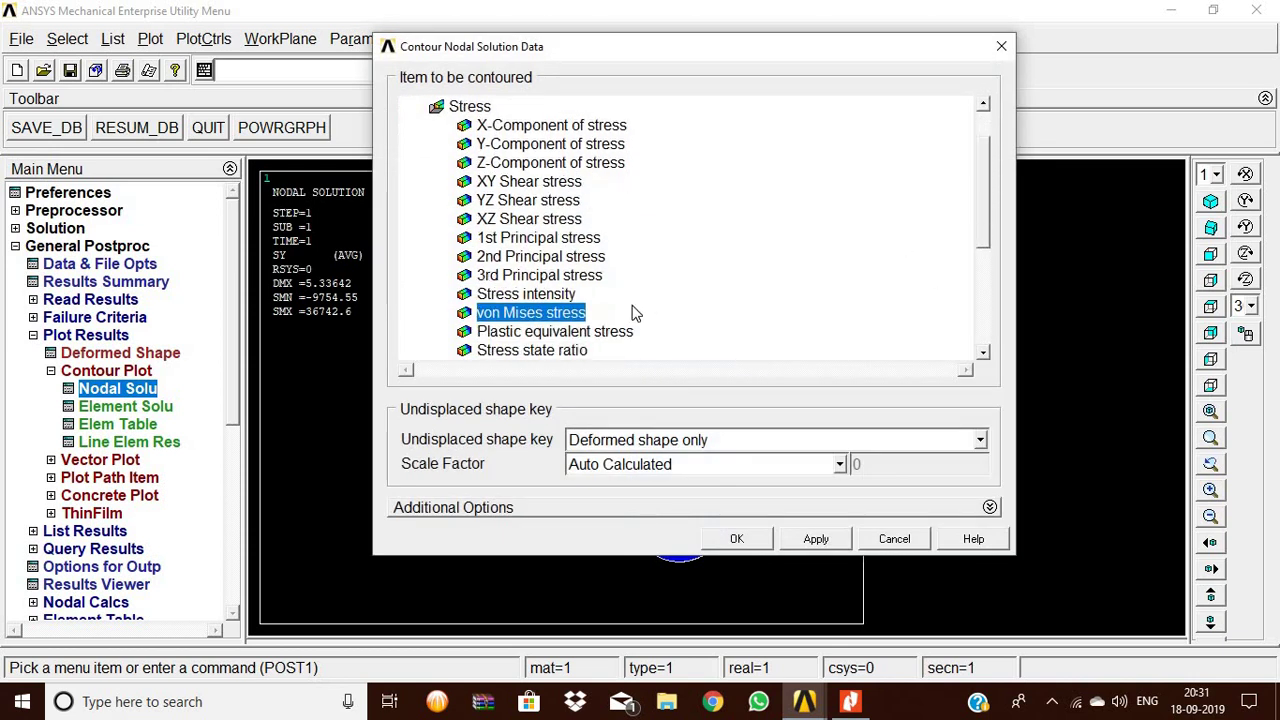
left_click(737, 539)
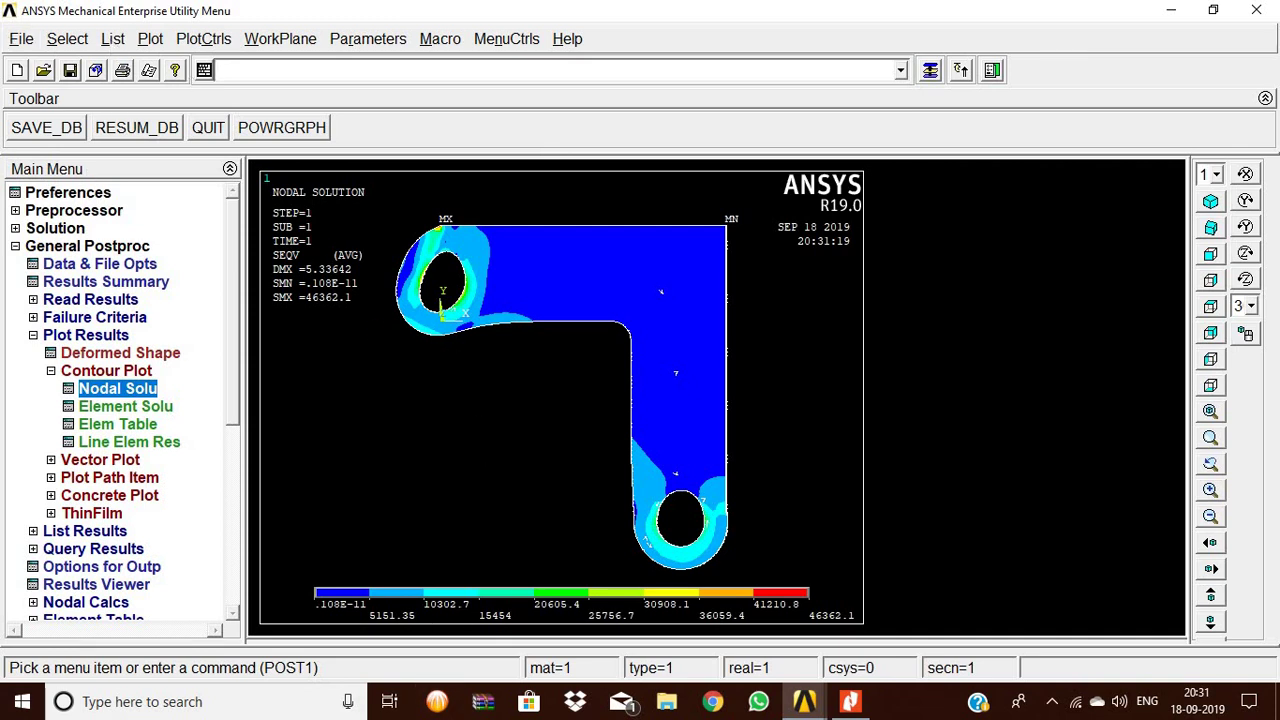
left_click(1047, 701)
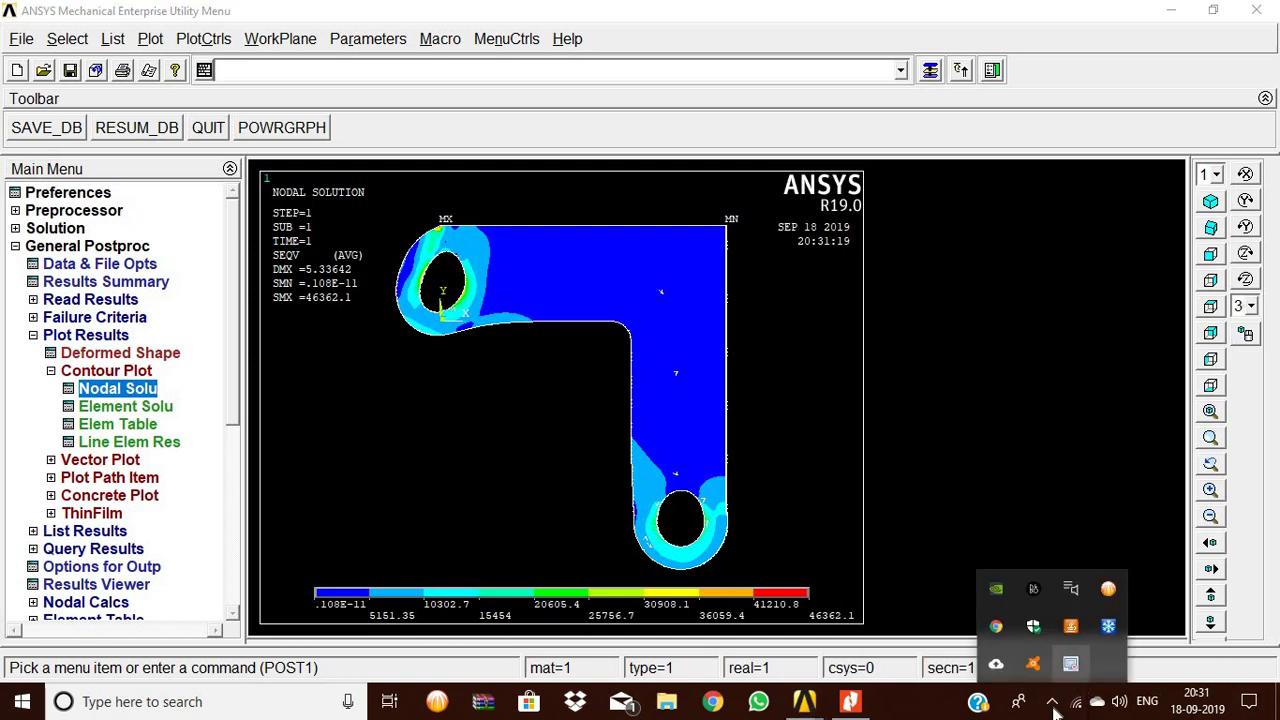
right_click(1071, 663)
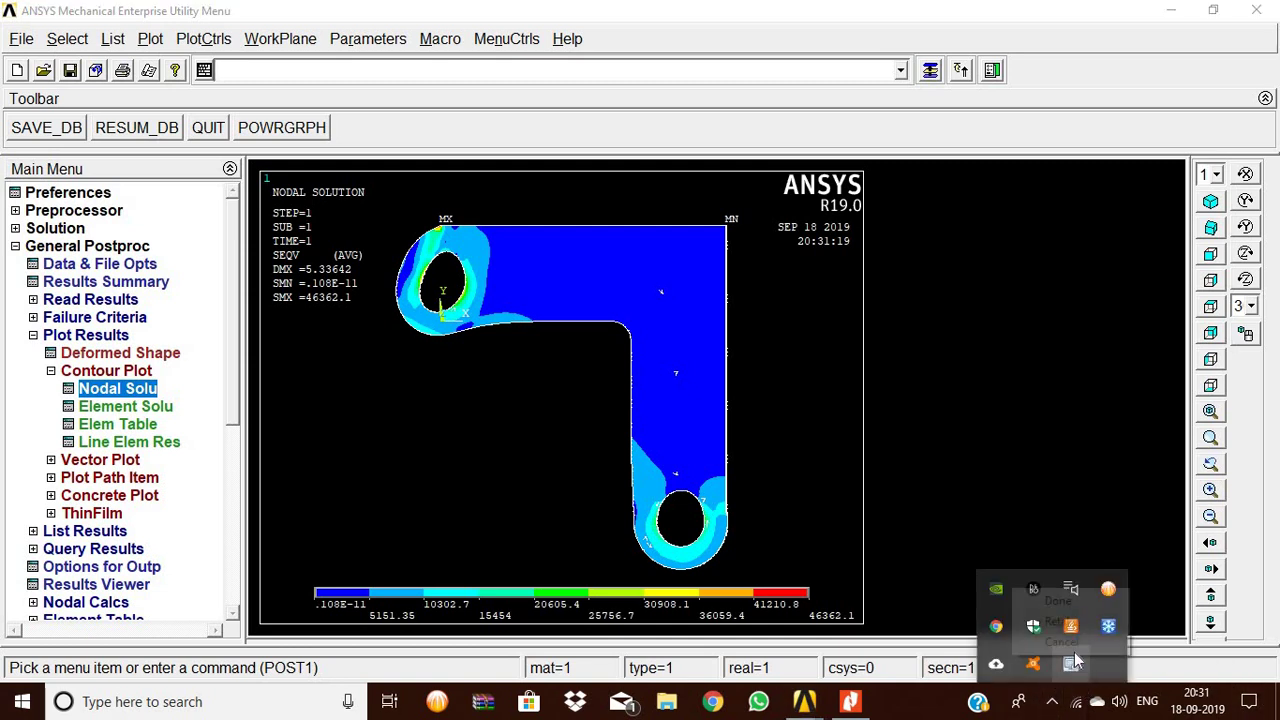